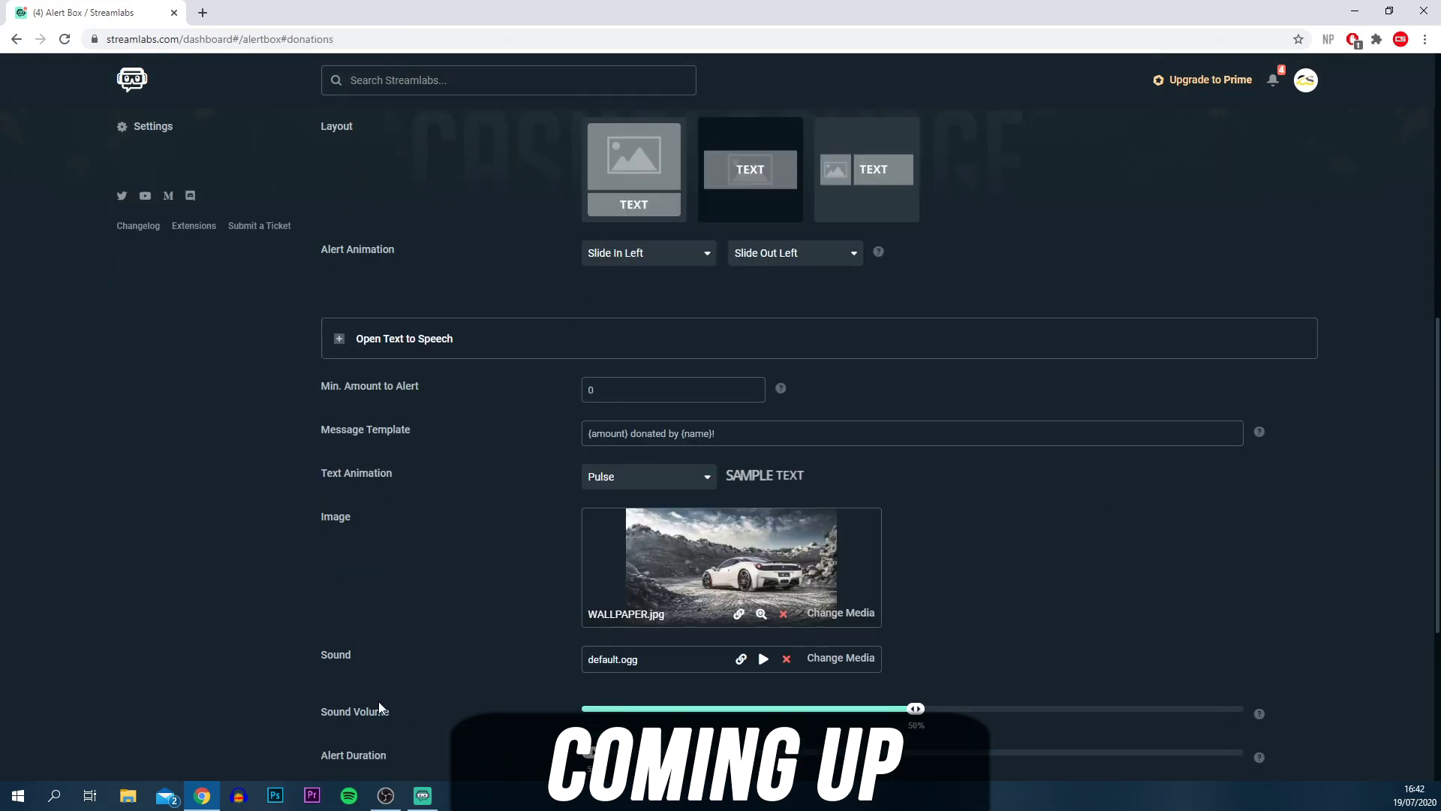
Step: Scroll down and back up through the streamlabs.com homepage
scroll(352, 661, "down", 1)
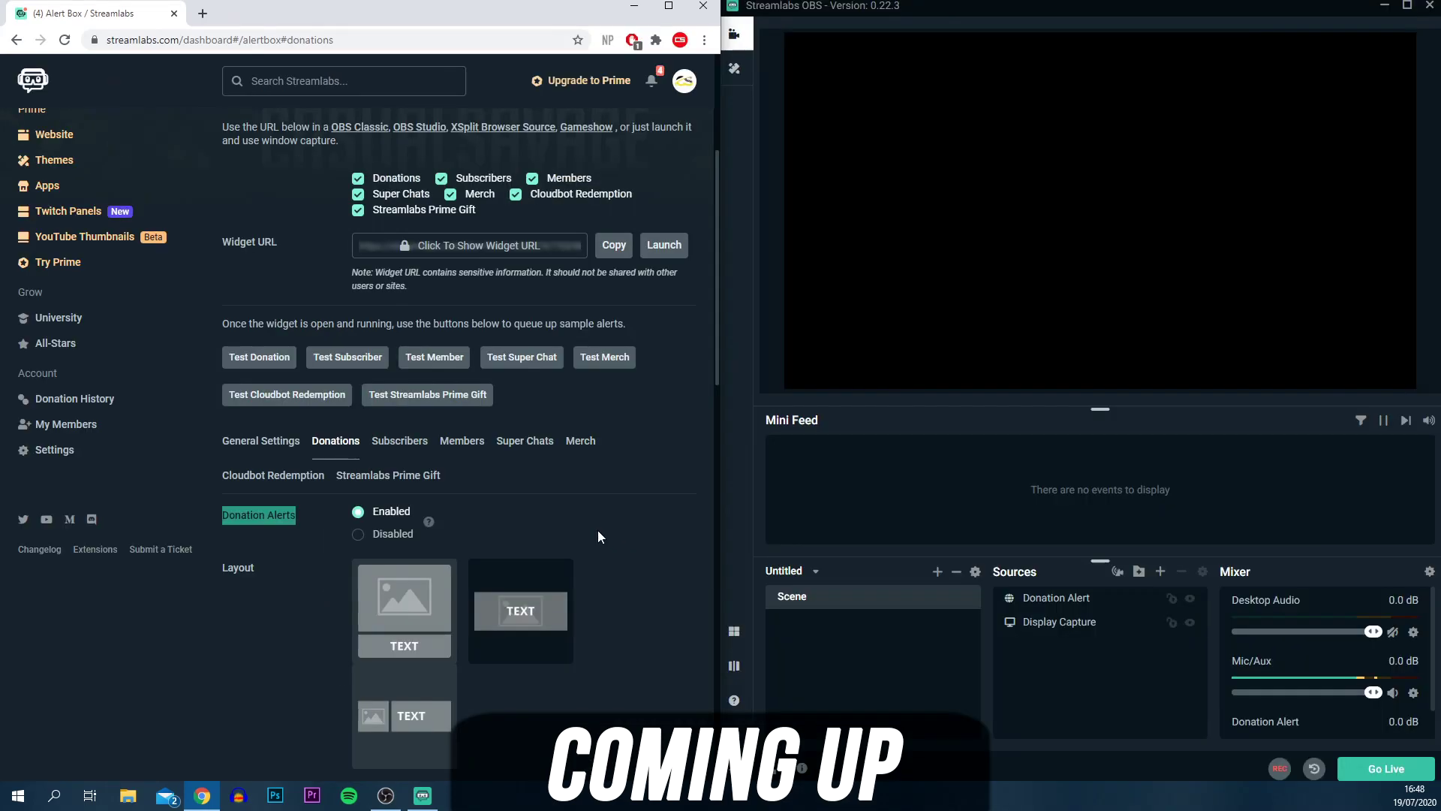
scroll(598, 530, "up", 2)
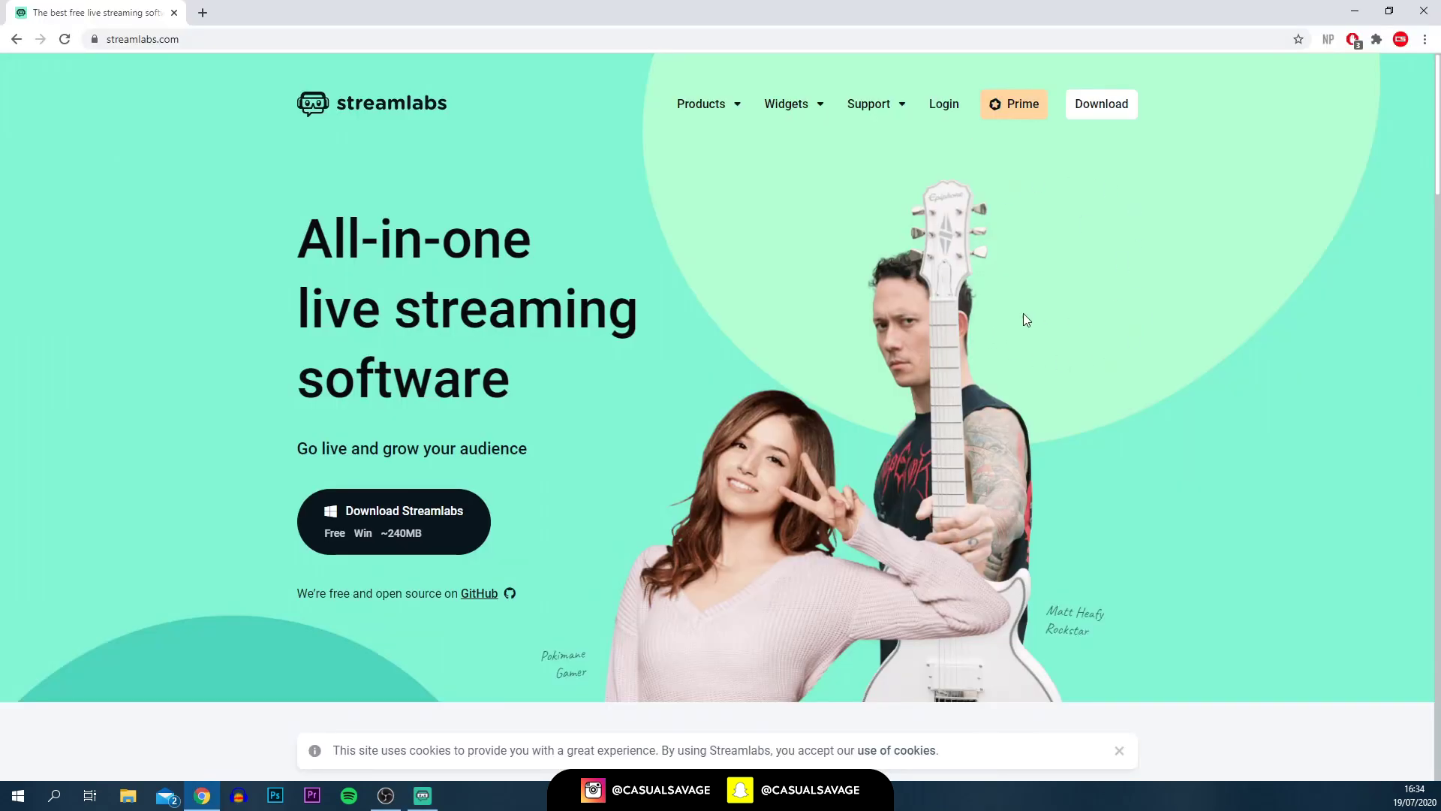
Step: Go to the Login page from the Streamlabs homepage's top navigation
left_click(945, 105)
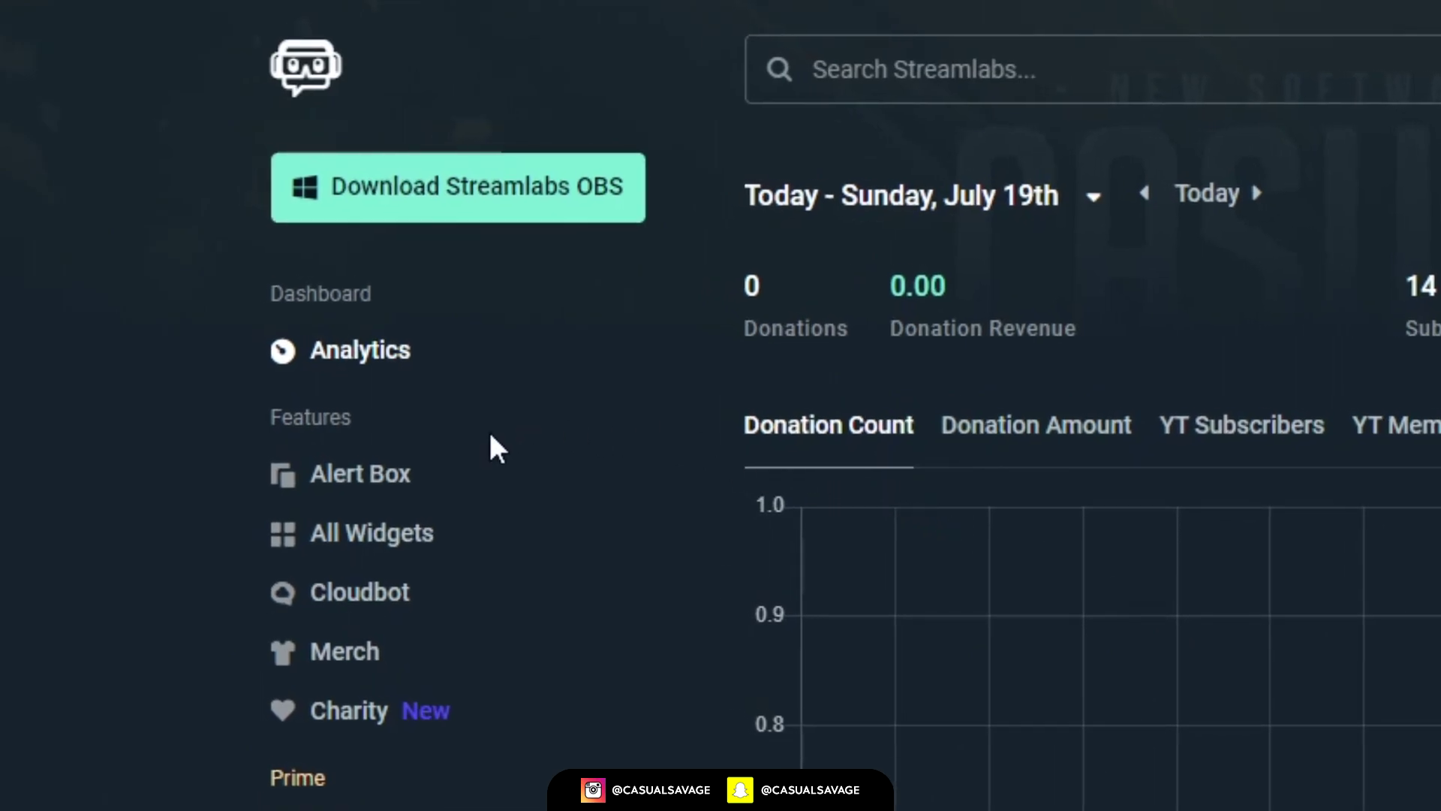
Step: Open Alert Box under Features in the dashboard sidebar
left_click(381, 484)
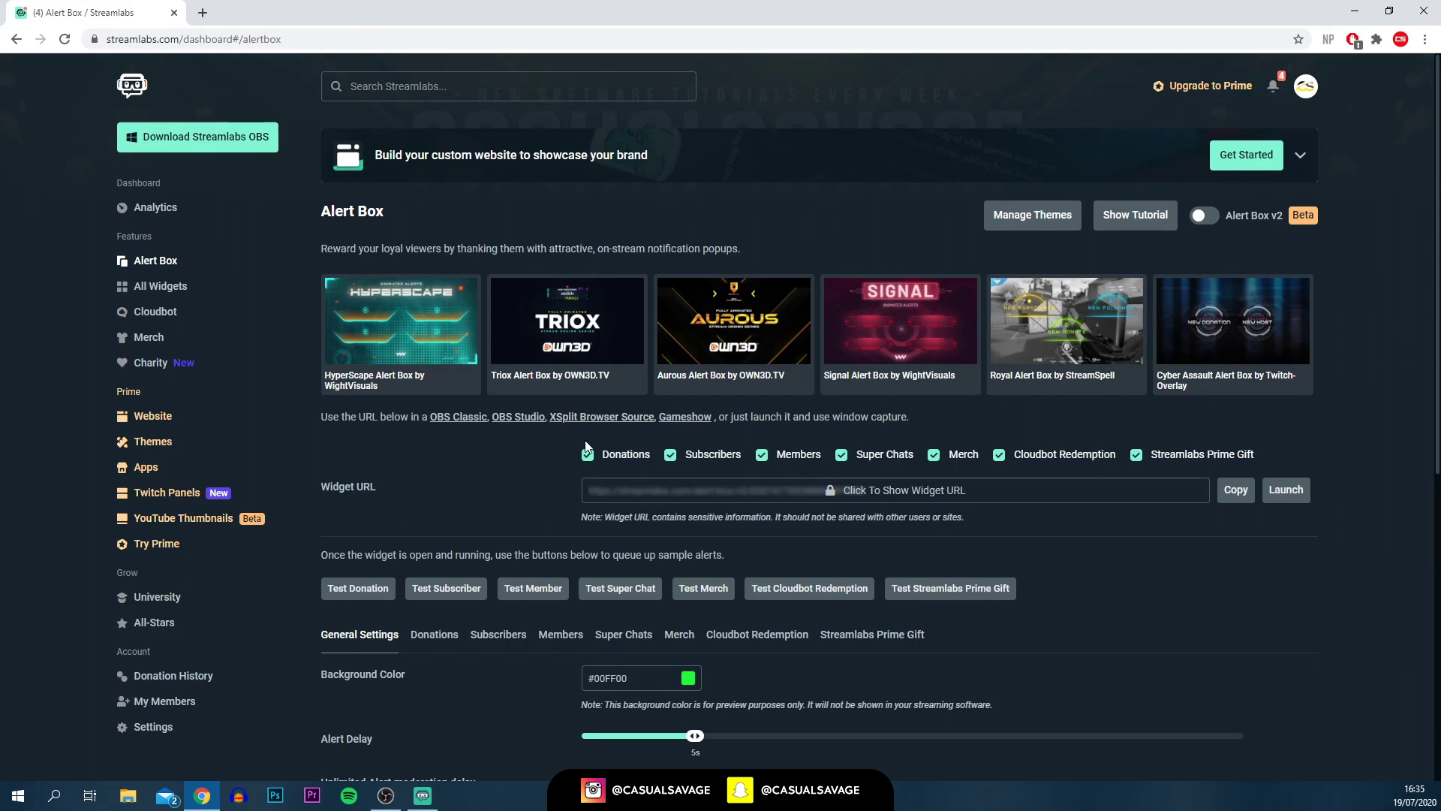
scroll(550, 413, "down", 1)
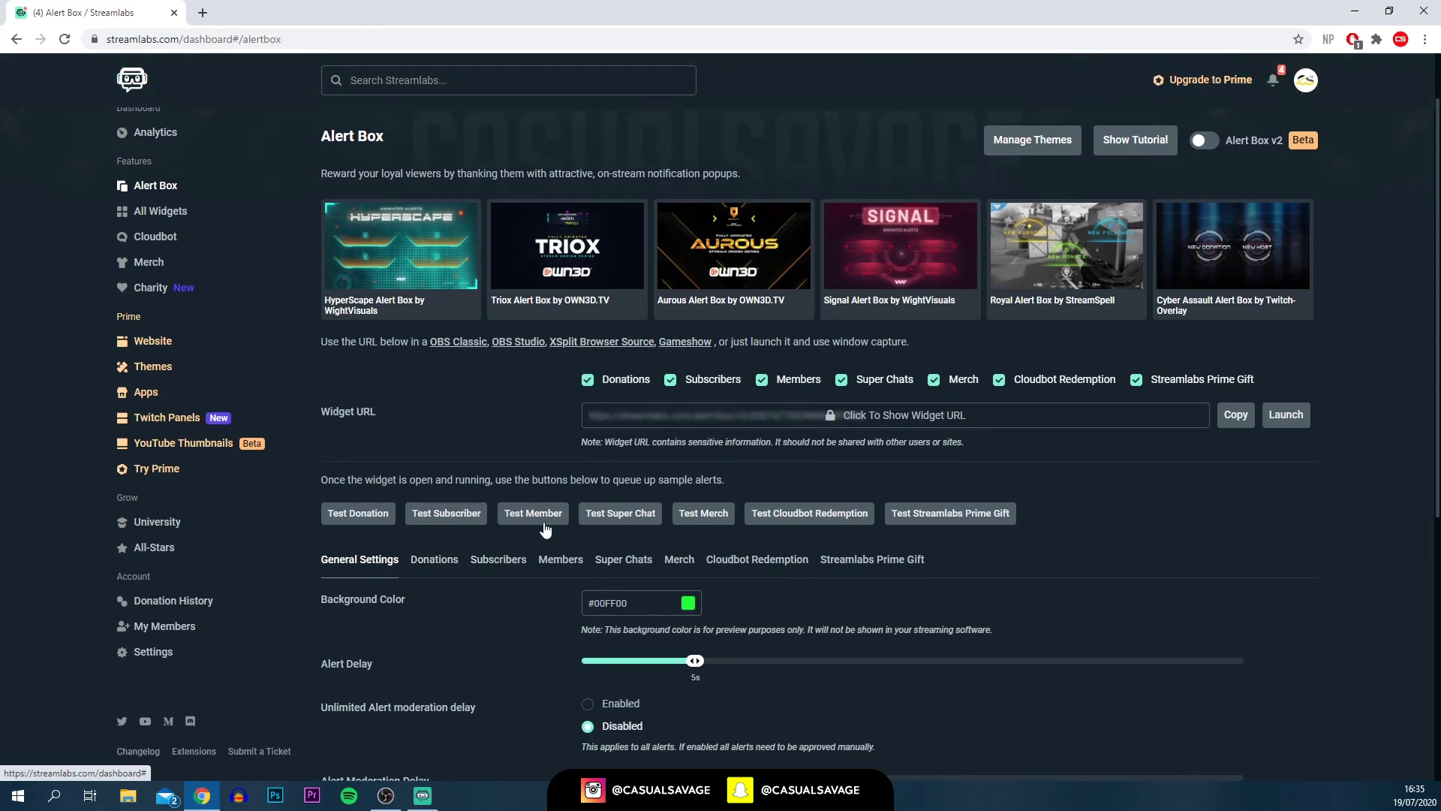
scroll(387, 400, "up", 1)
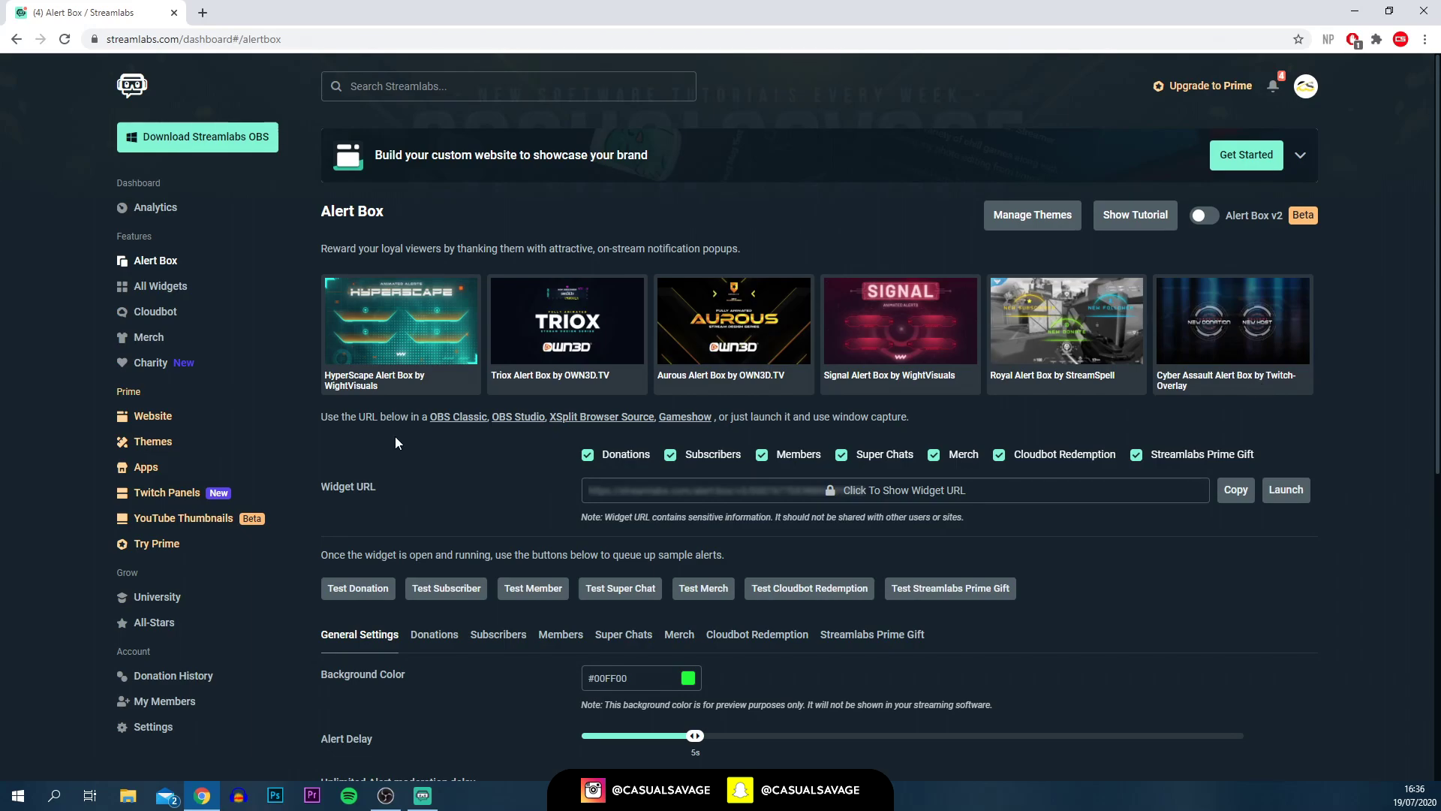
scroll(395, 435, "down", 3)
scroll(384, 434, "down", 2)
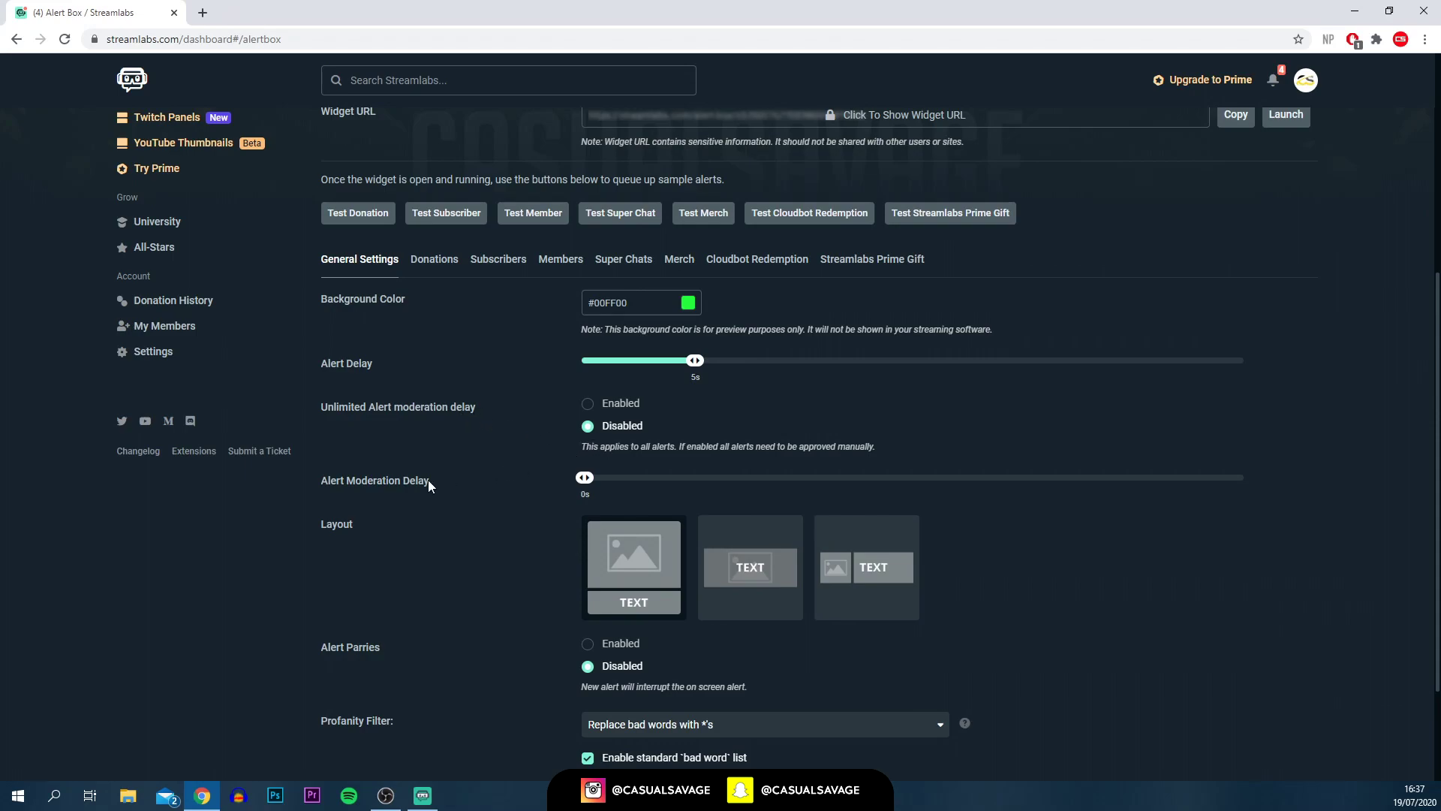
scroll(1097, 492, "down", 2)
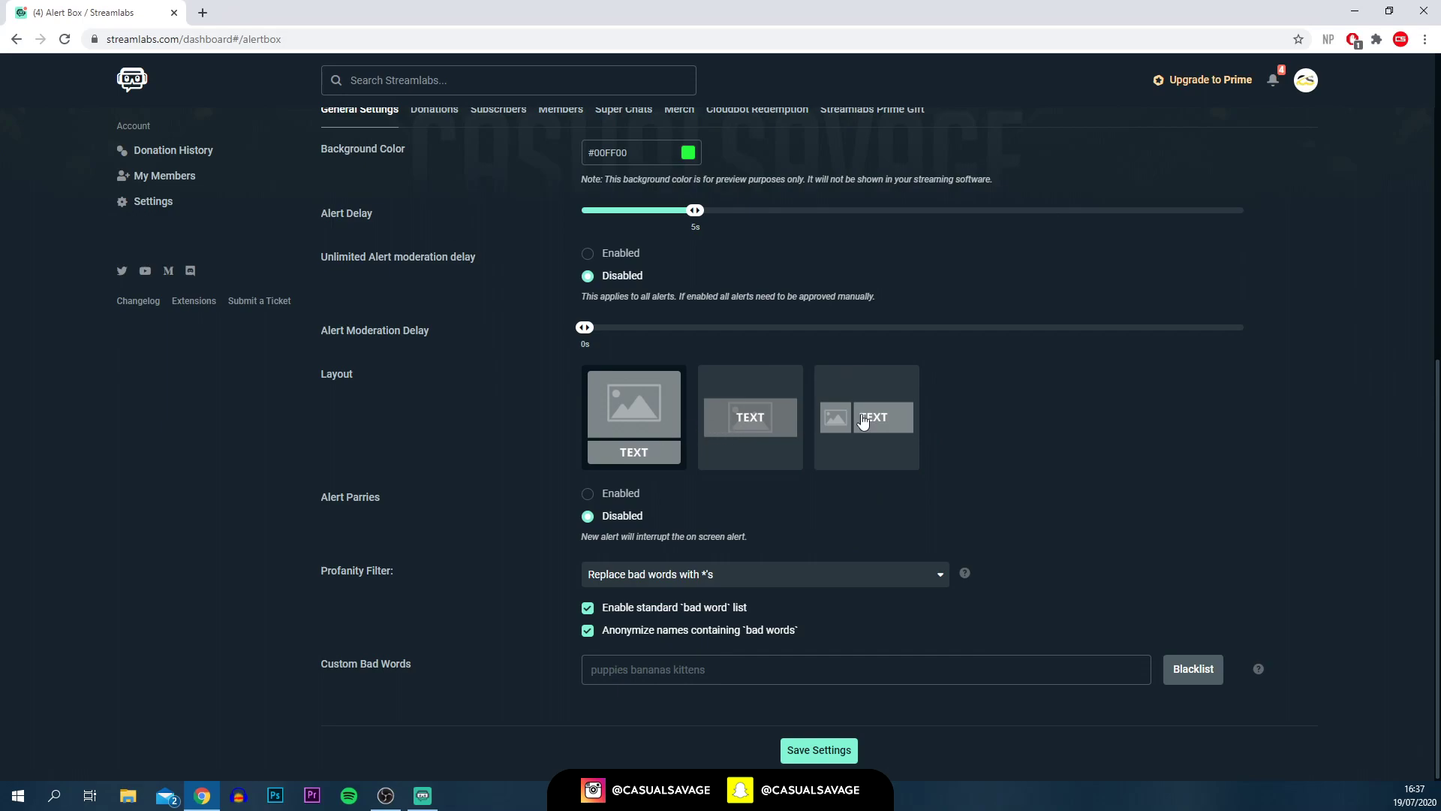
Step: Choose the second Layout thumbnail so the alert text sits over the image
left_click(748, 458)
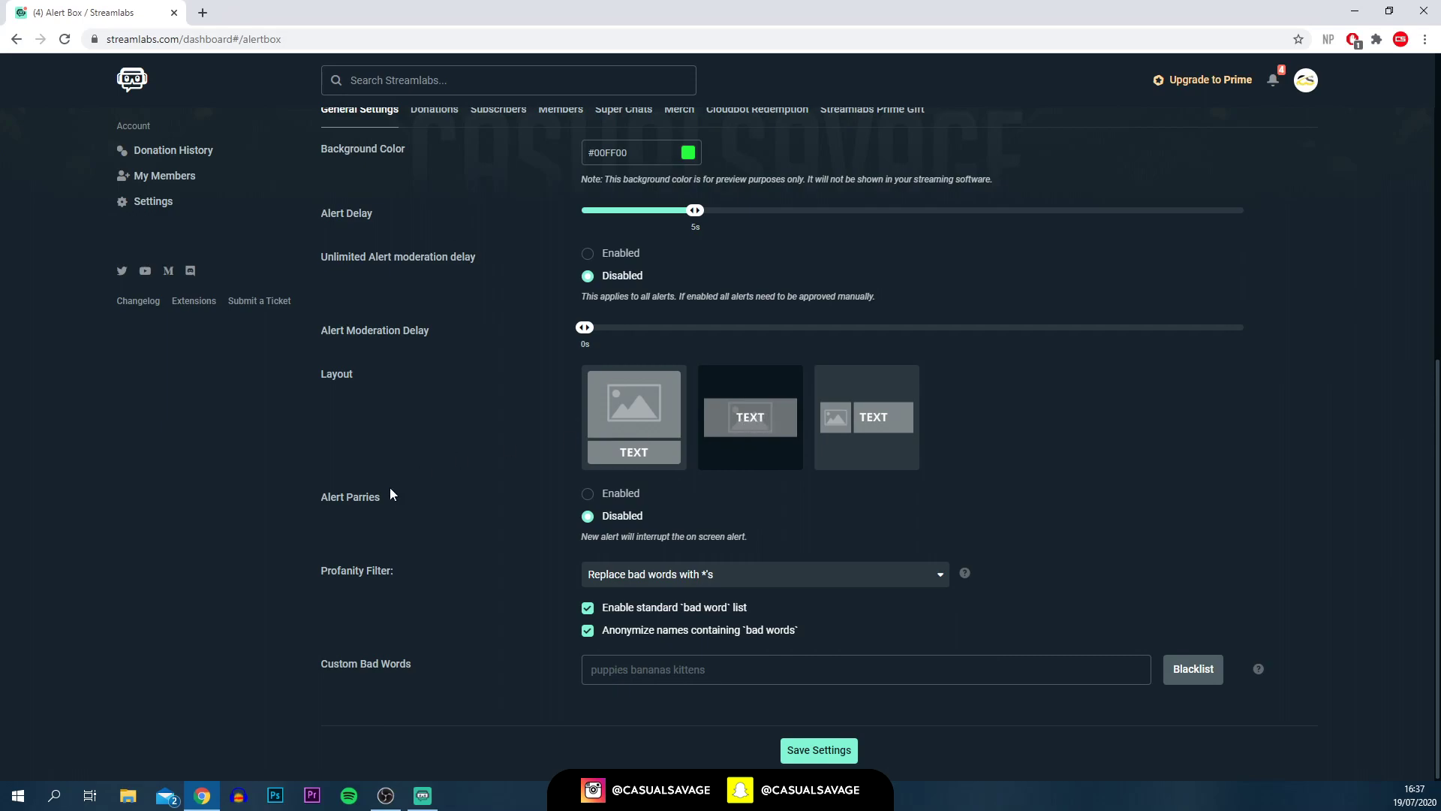
left_click_drag(569, 534, 749, 528)
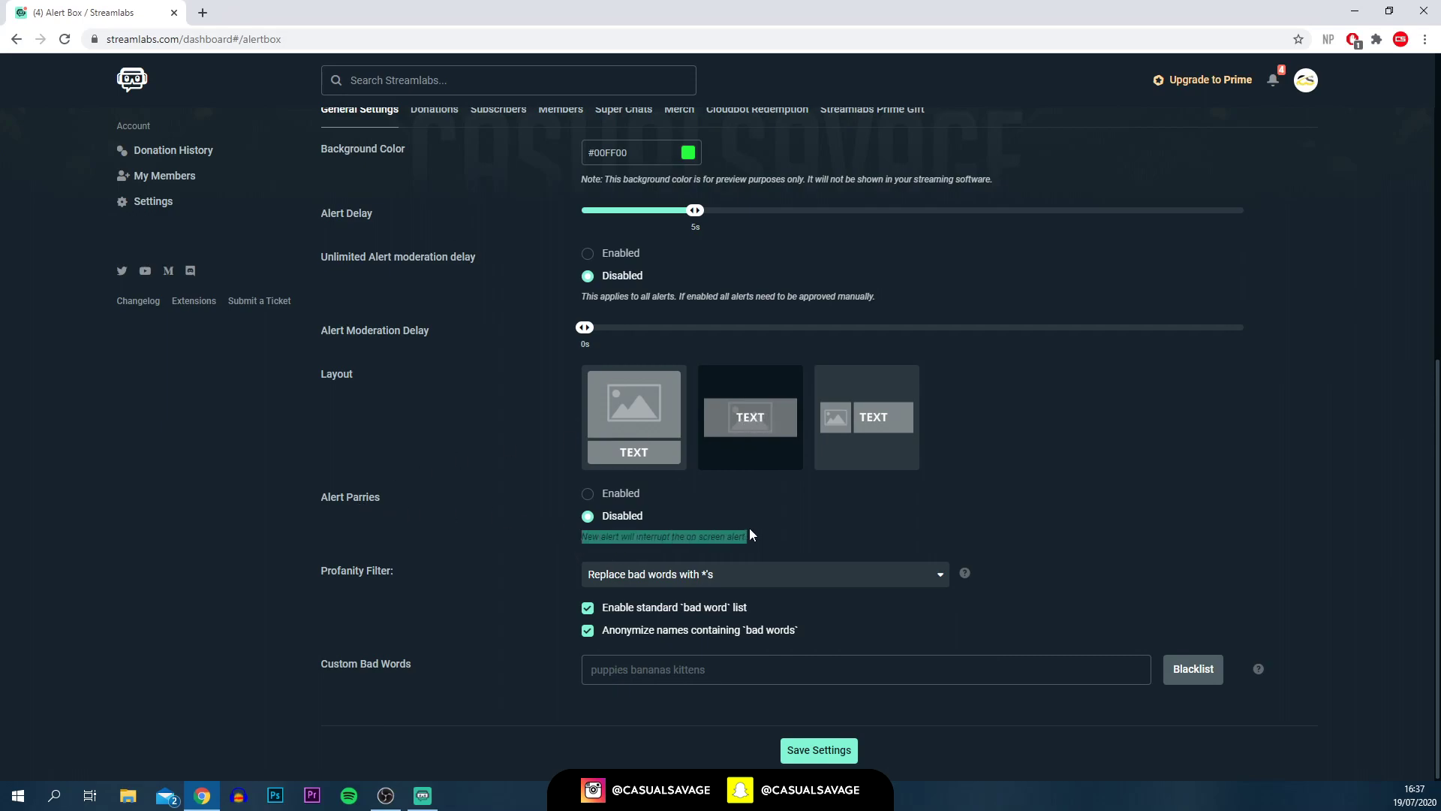
left_click(591, 544)
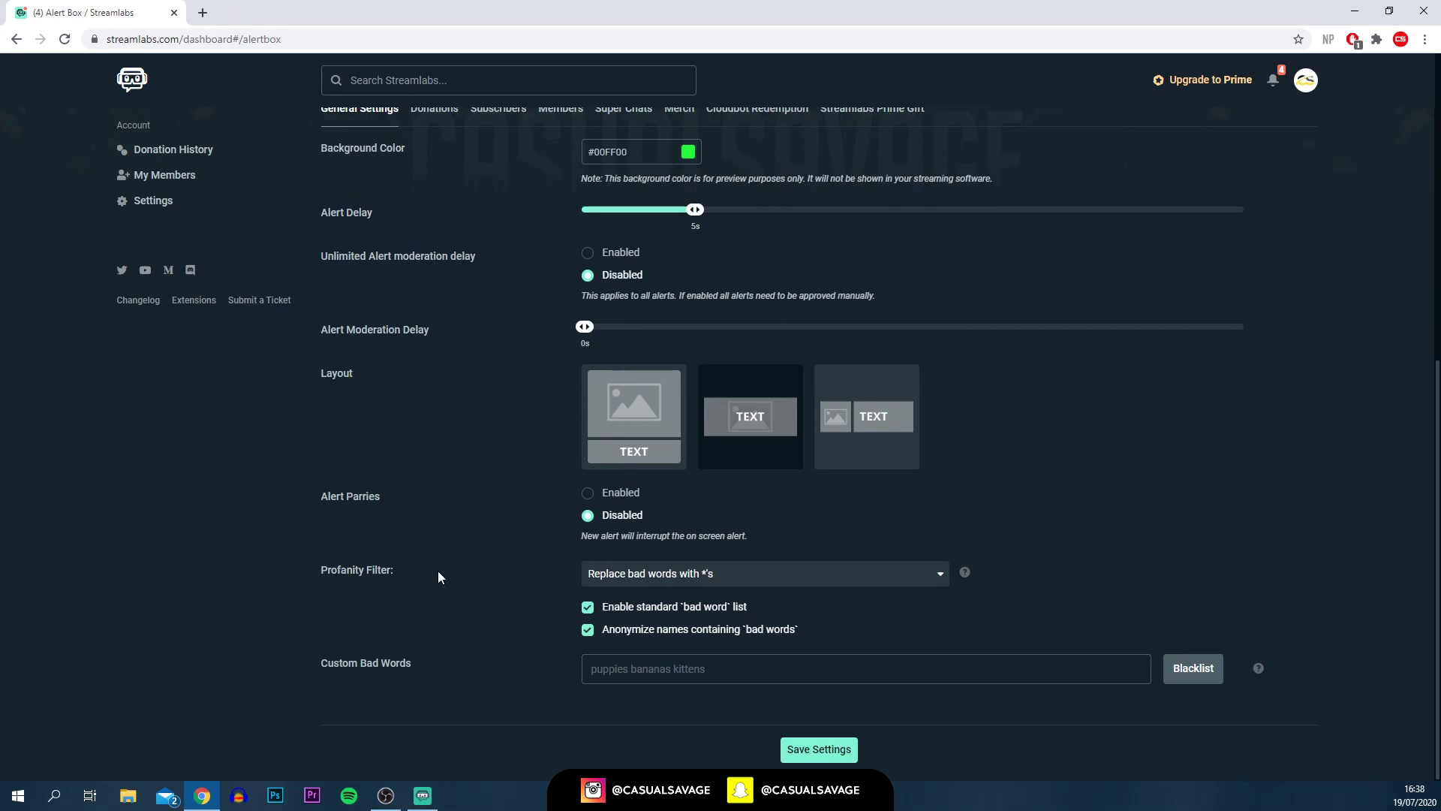
Step: Save the Alert Box General Settings and move to the Donations alert settings
left_click(783, 659)
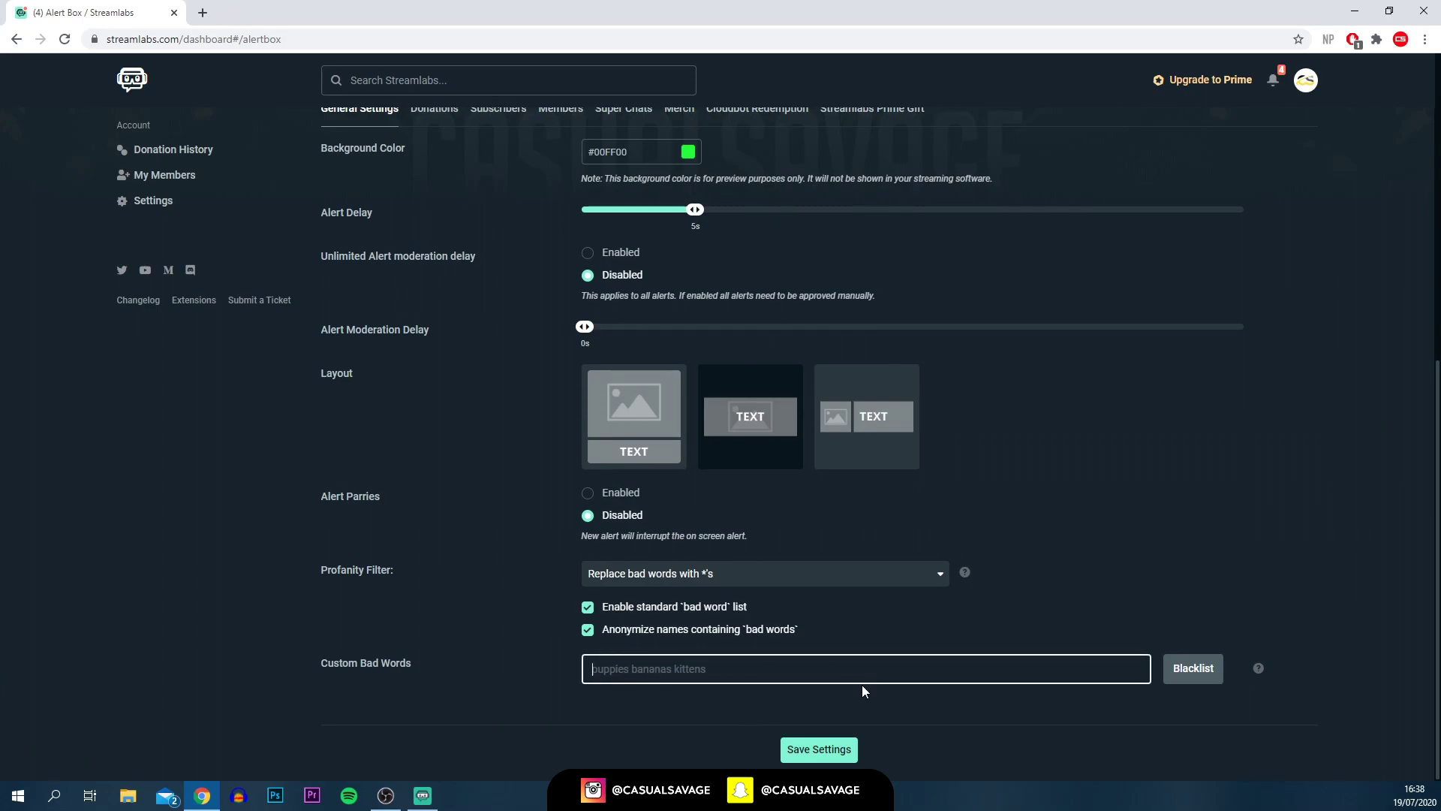
left_click(488, 654)
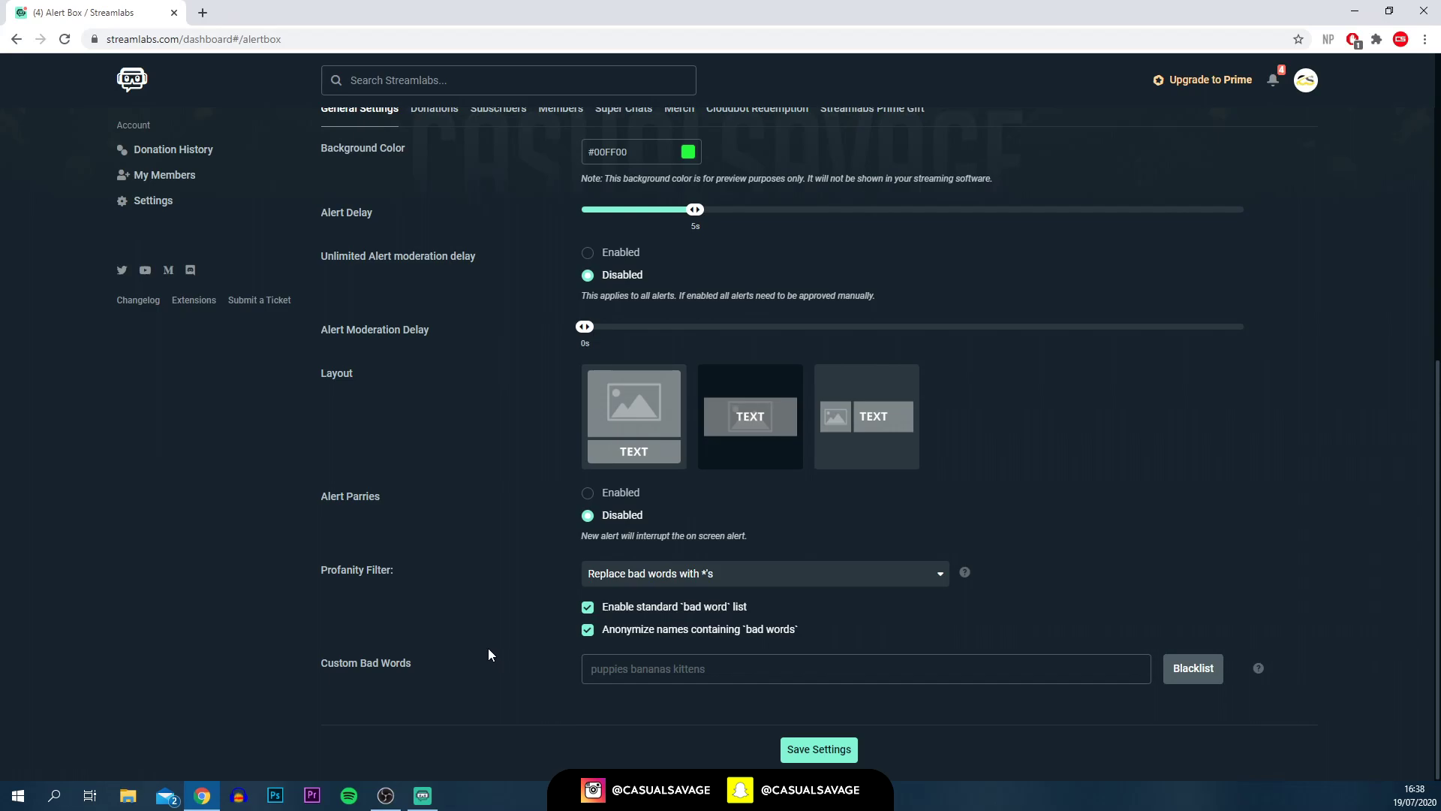
left_click(827, 756)
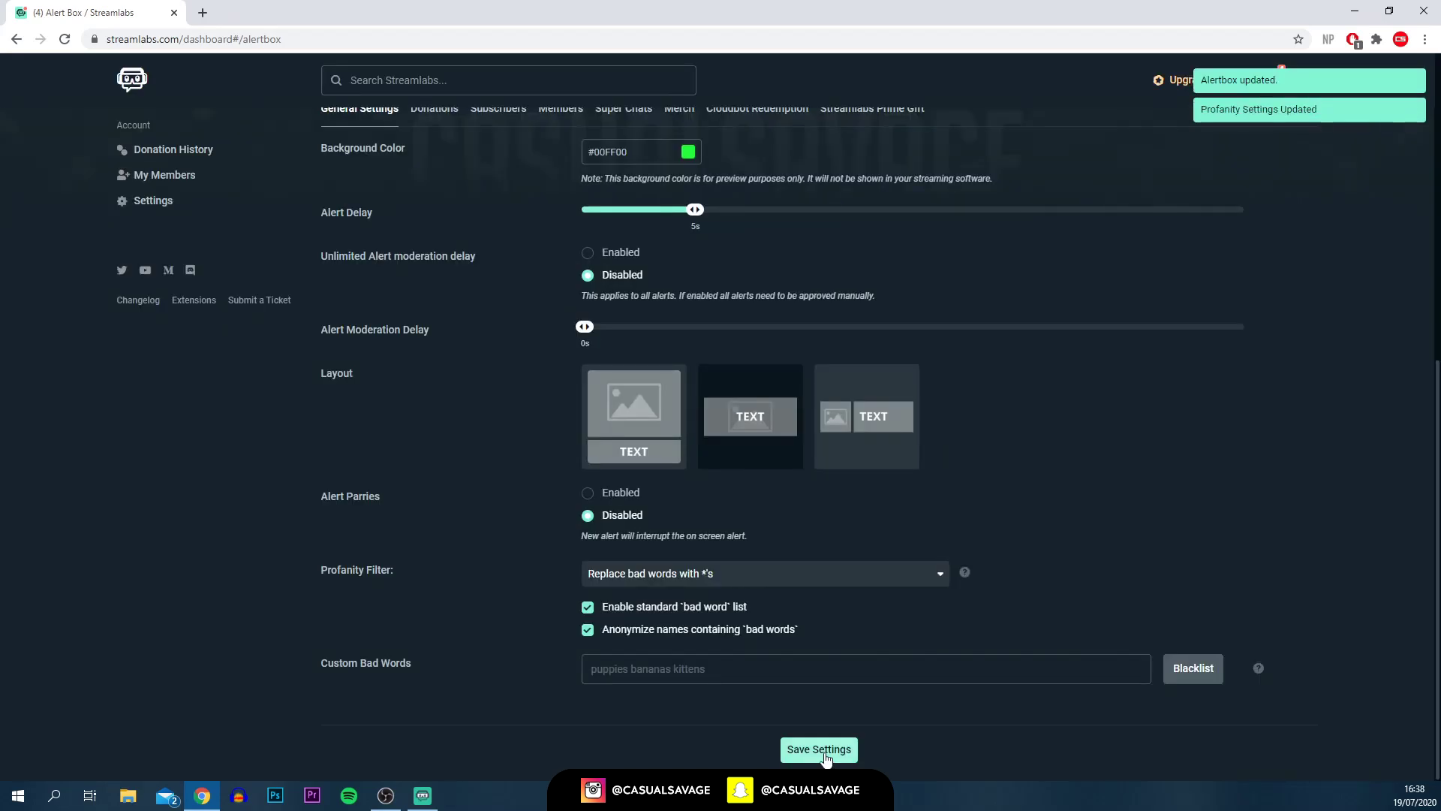
scroll(434, 507, "up", 5)
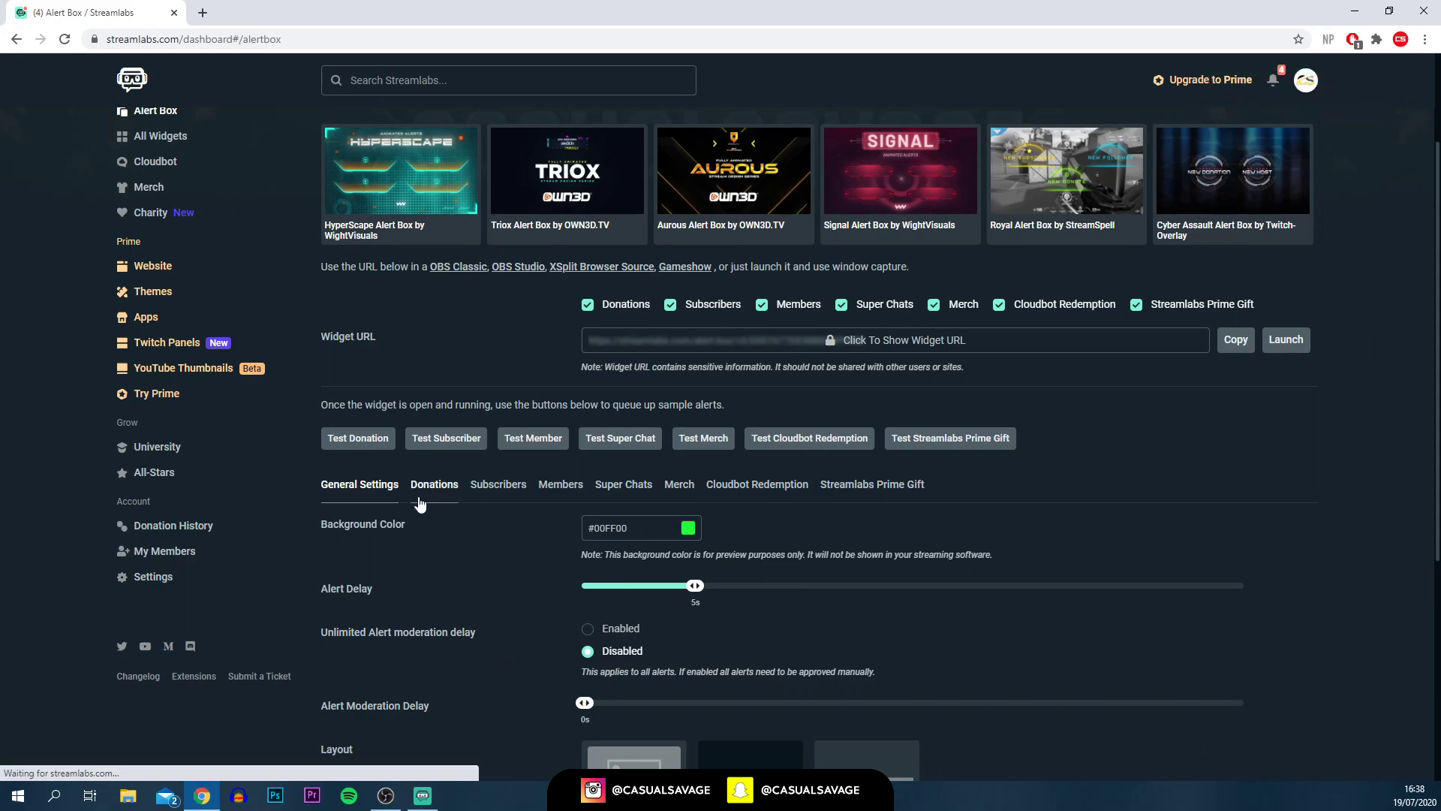
left_click(419, 501)
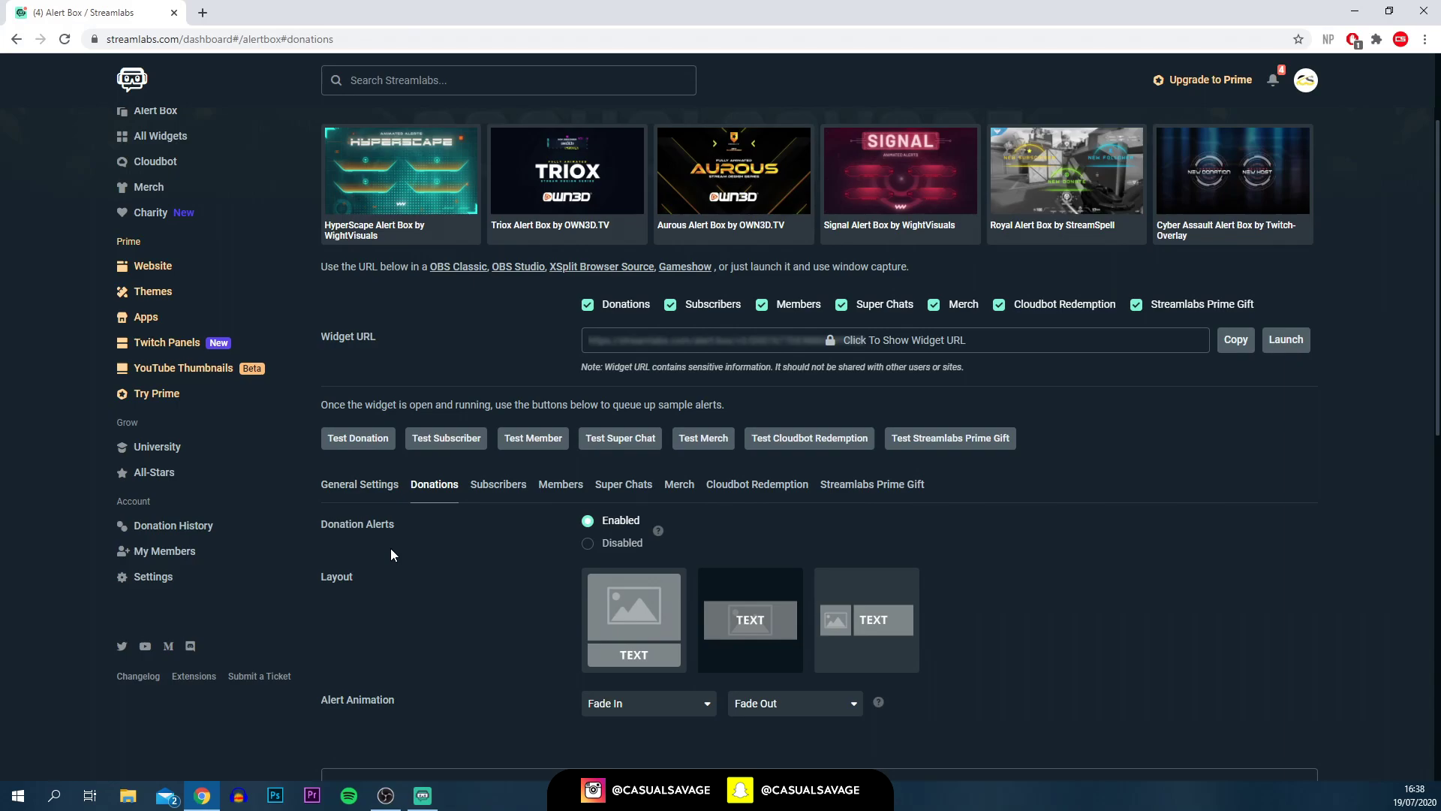
Step: Set the donation alert's entry animation to Slide In Left
scroll(334, 461, "down", 2)
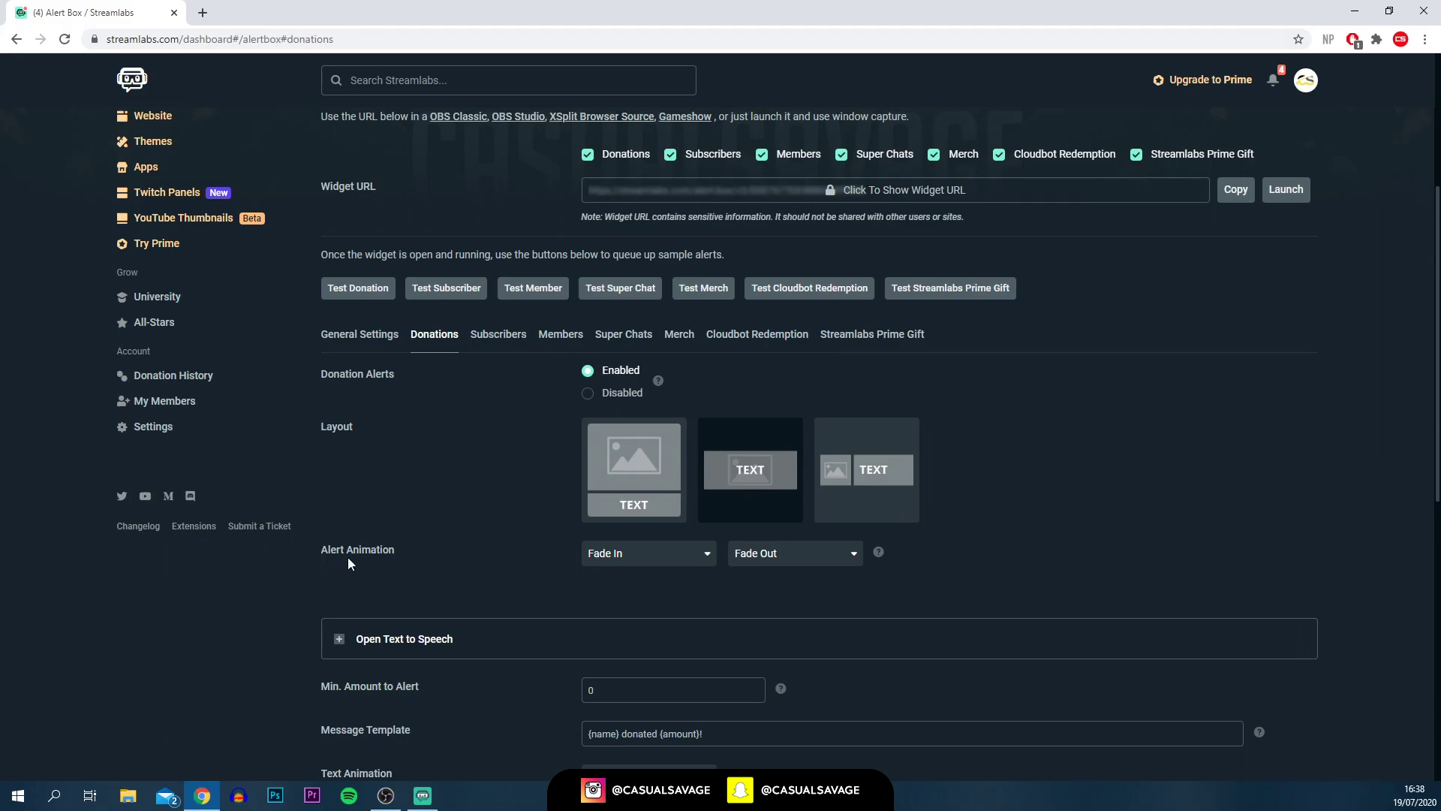
left_click(665, 569)
scroll(640, 687, "down", 10)
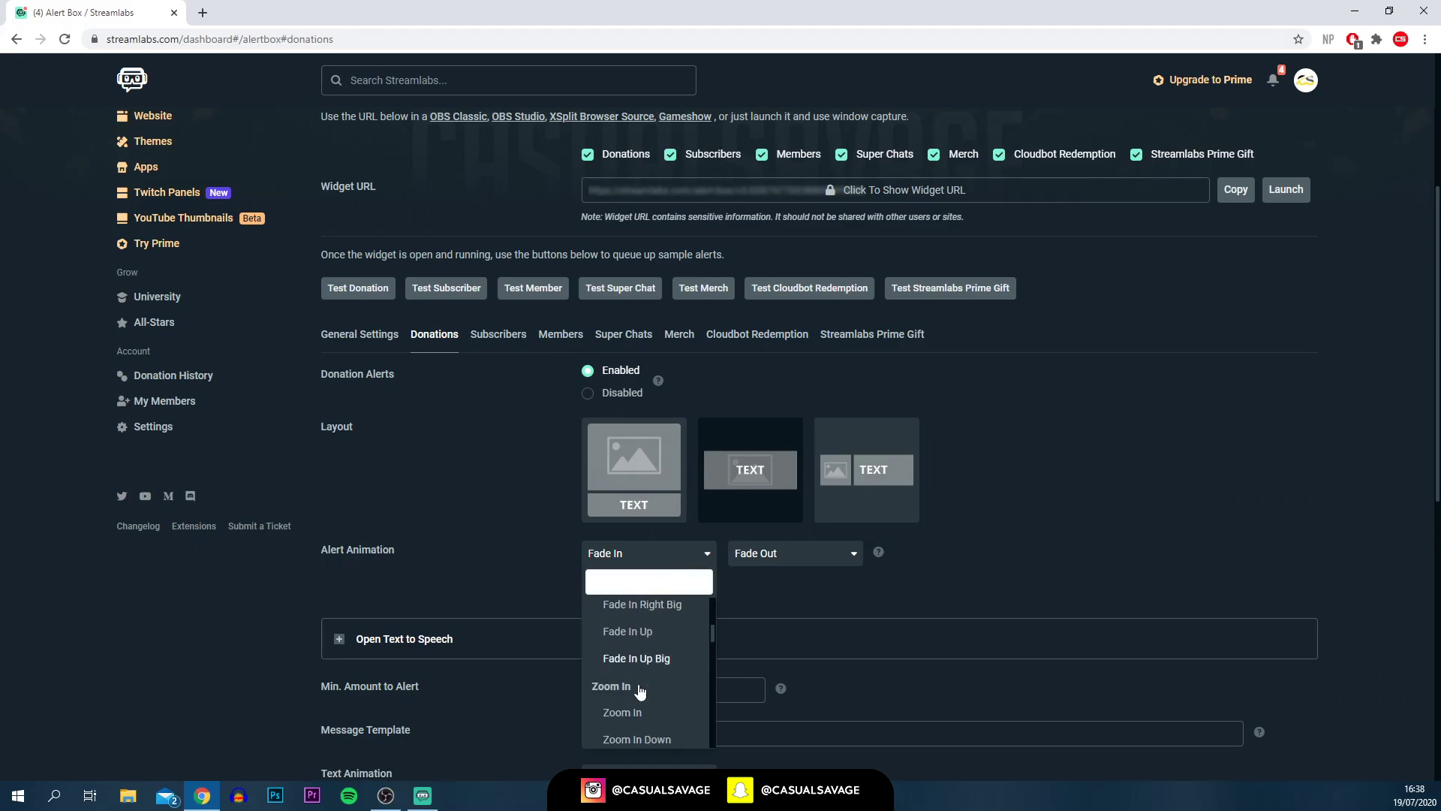
scroll(639, 692, "down", 5)
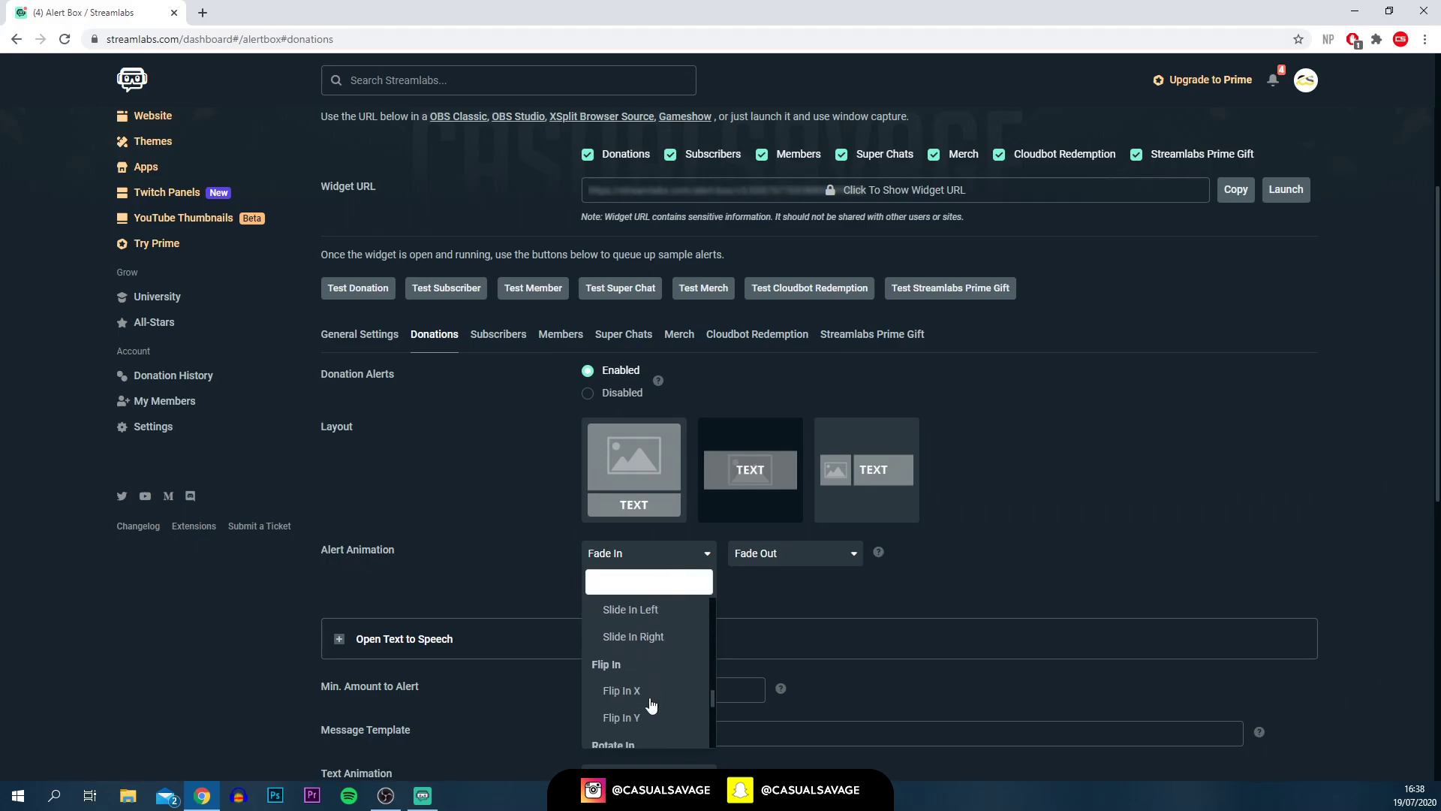
scroll(653, 720, "down", 2)
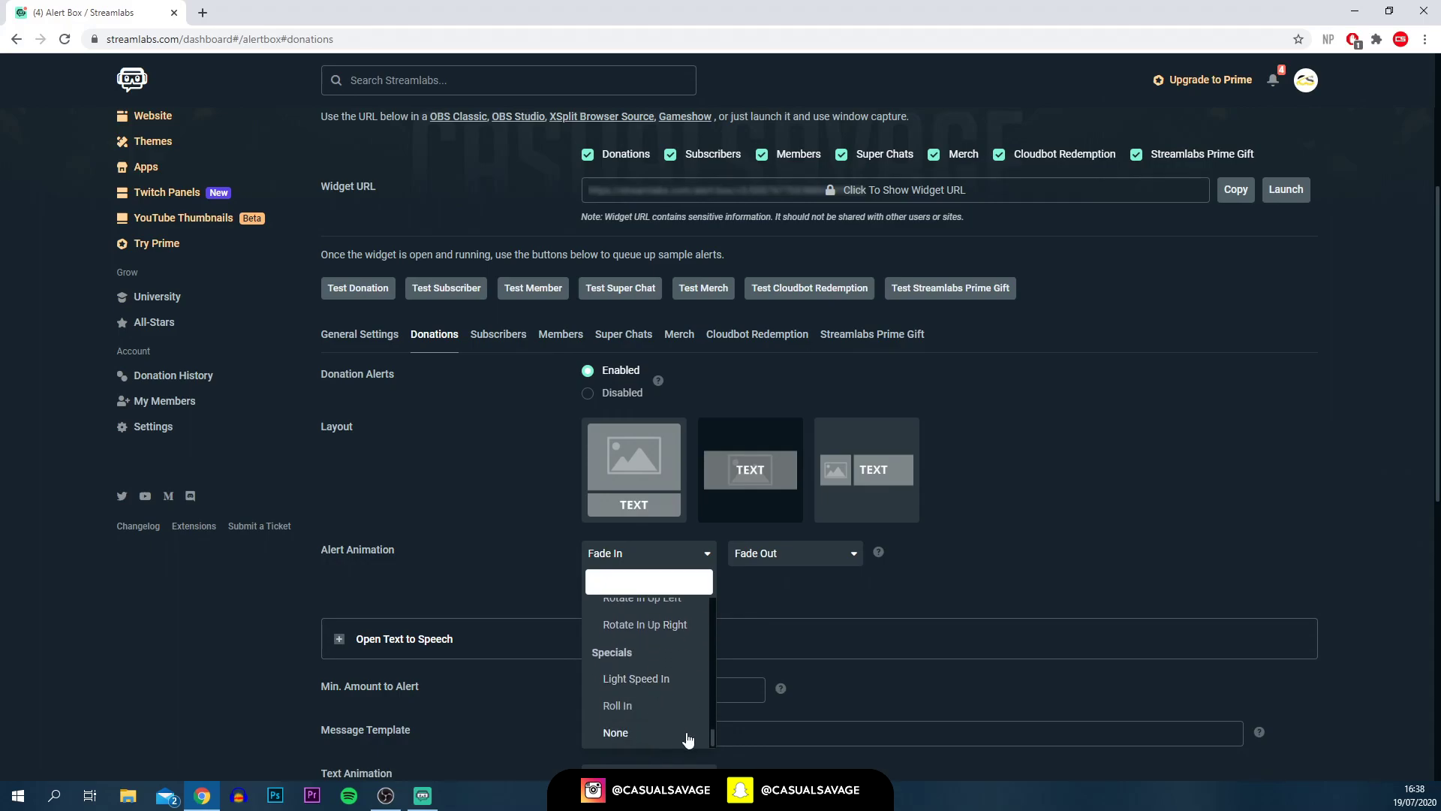
scroll(676, 731, "up", 3)
scroll(688, 738, "up", 6)
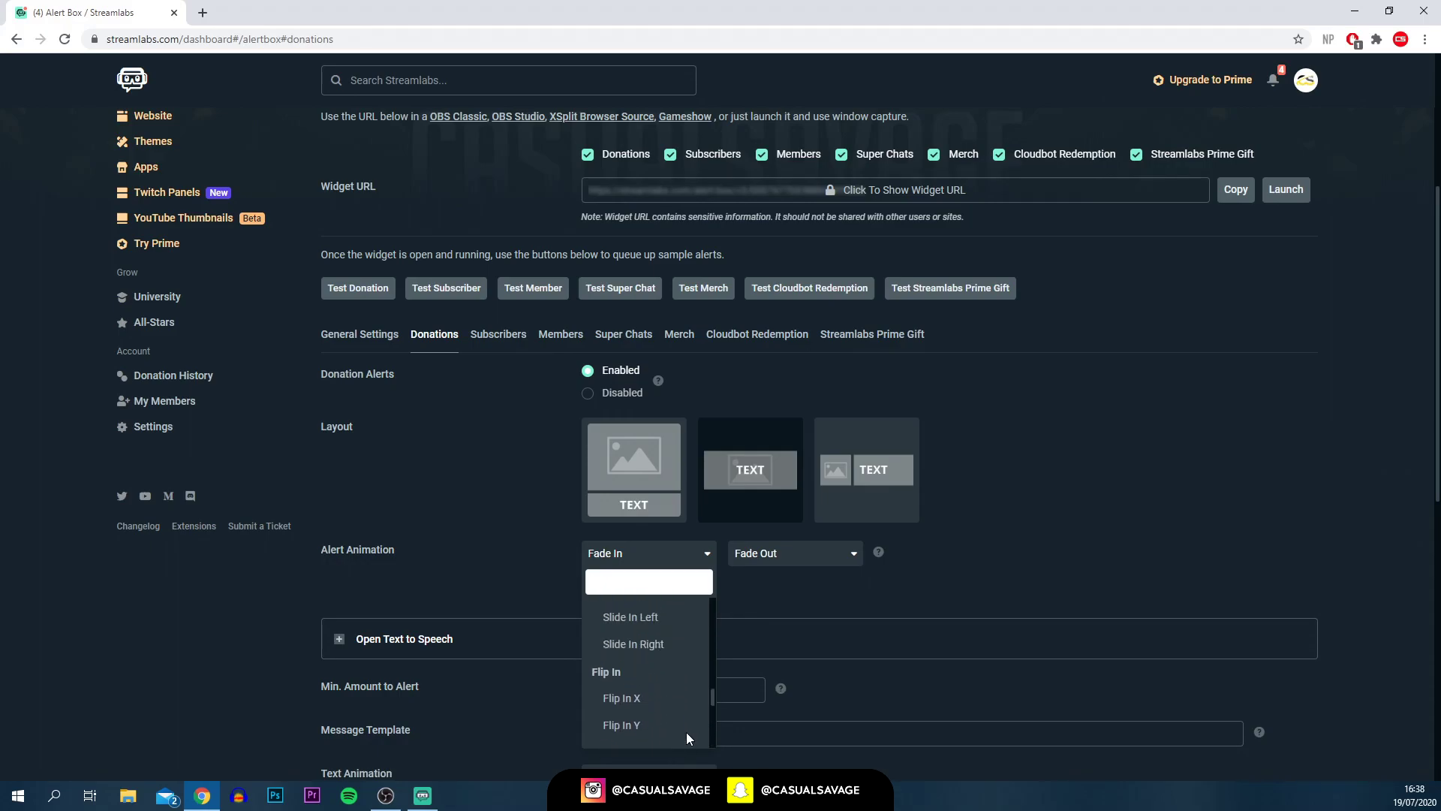
scroll(654, 722, "down", 3)
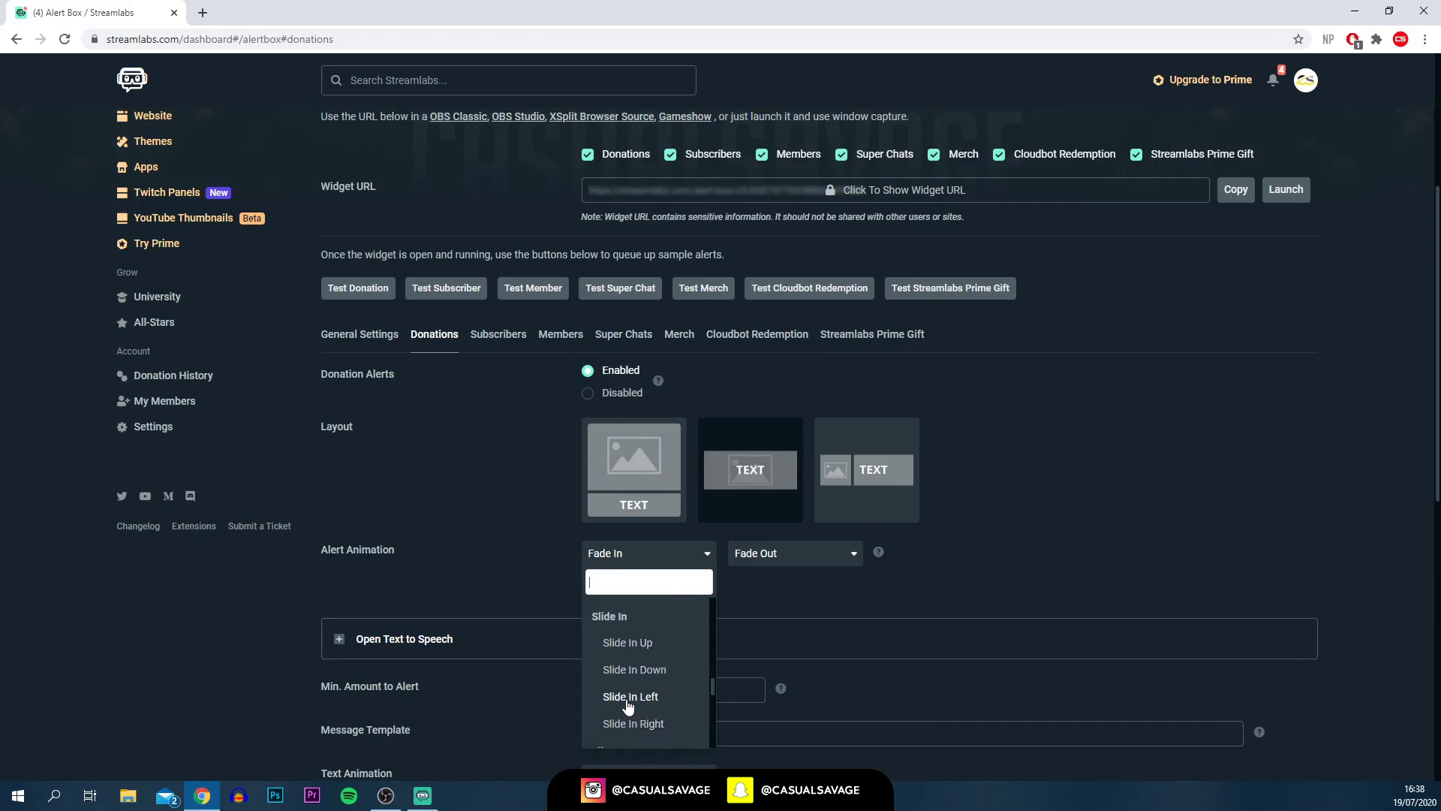
left_click(625, 697)
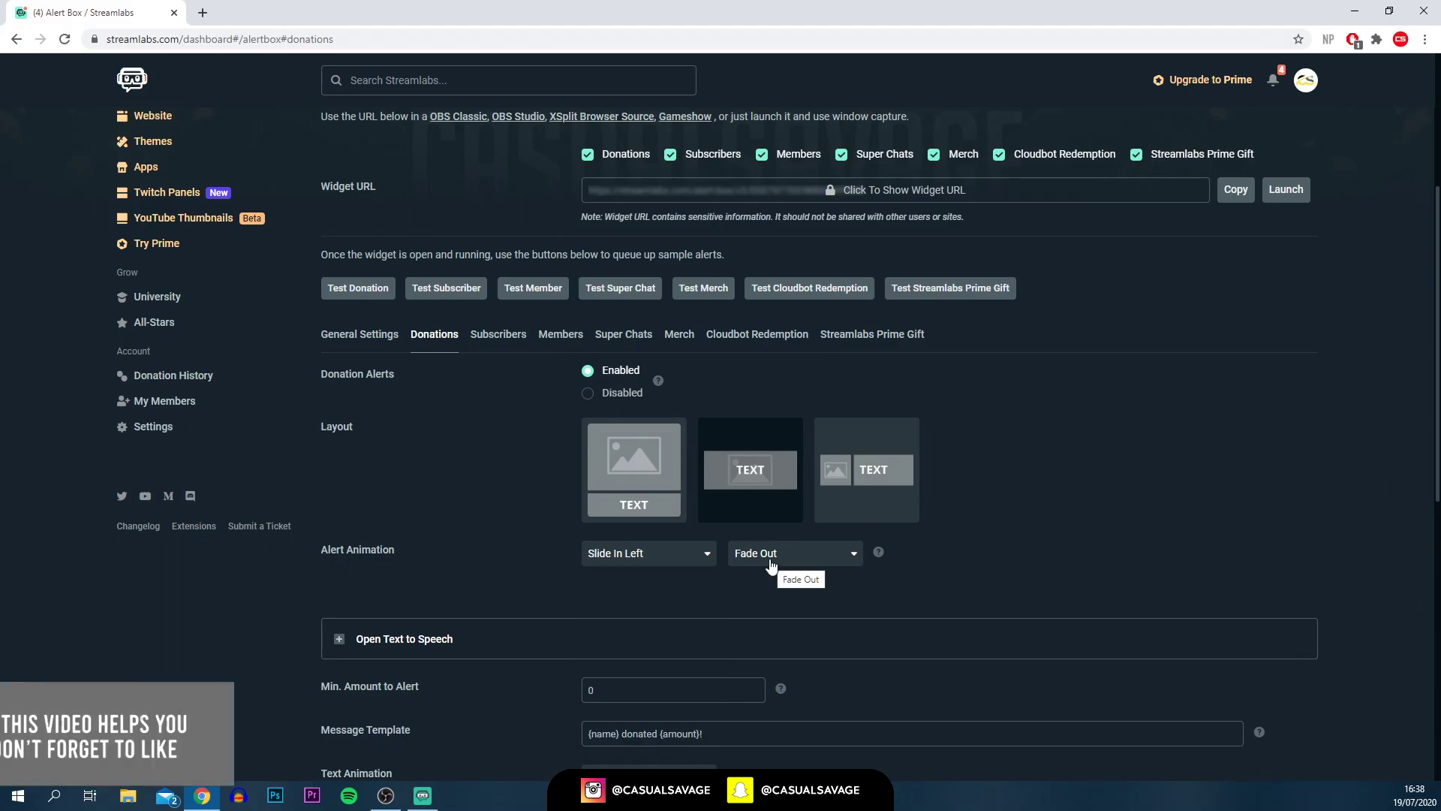
Step: Set the donation alert's exit animation to Slide Out Left
left_click(771, 560)
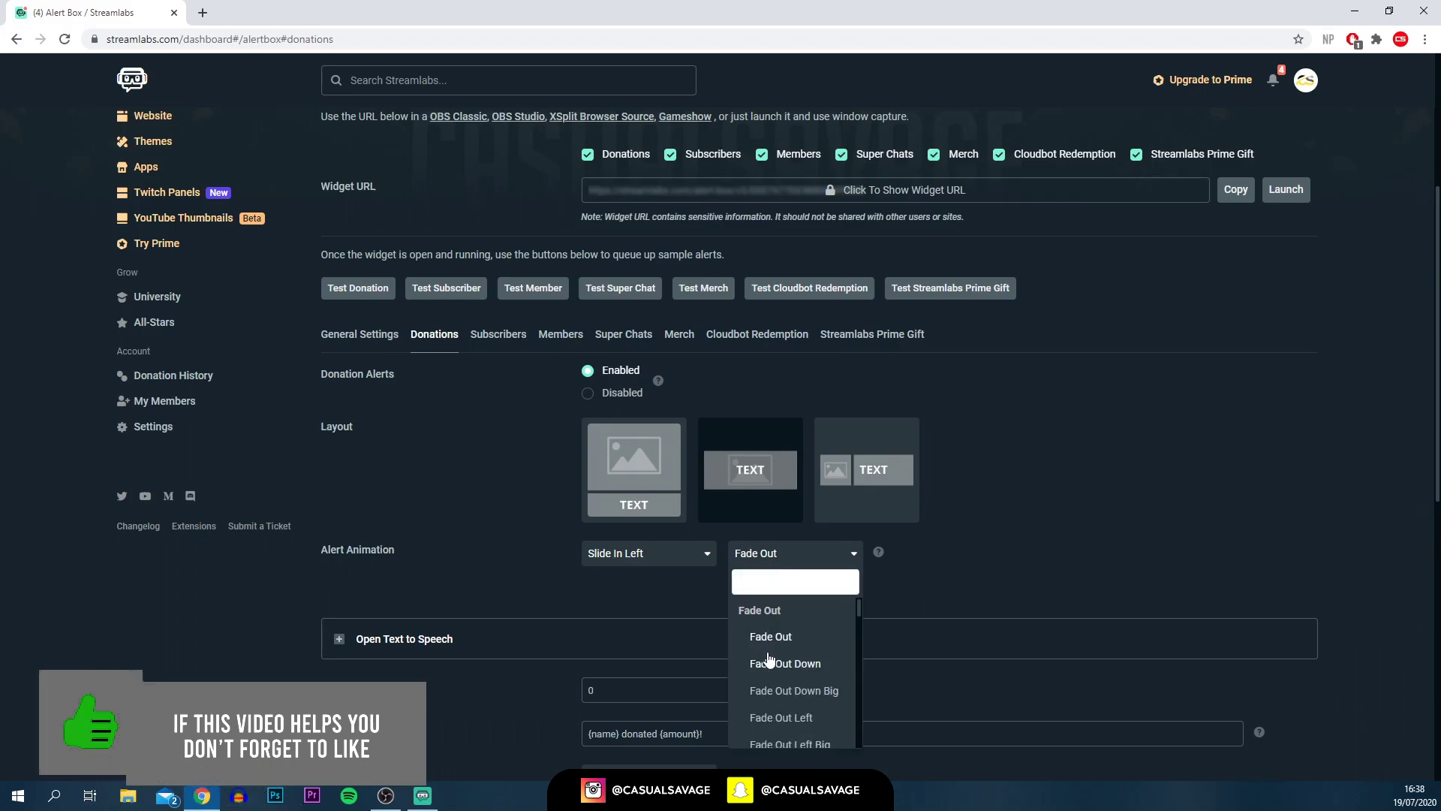
scroll(768, 657, "down", 5)
scroll(769, 660, "down", 4)
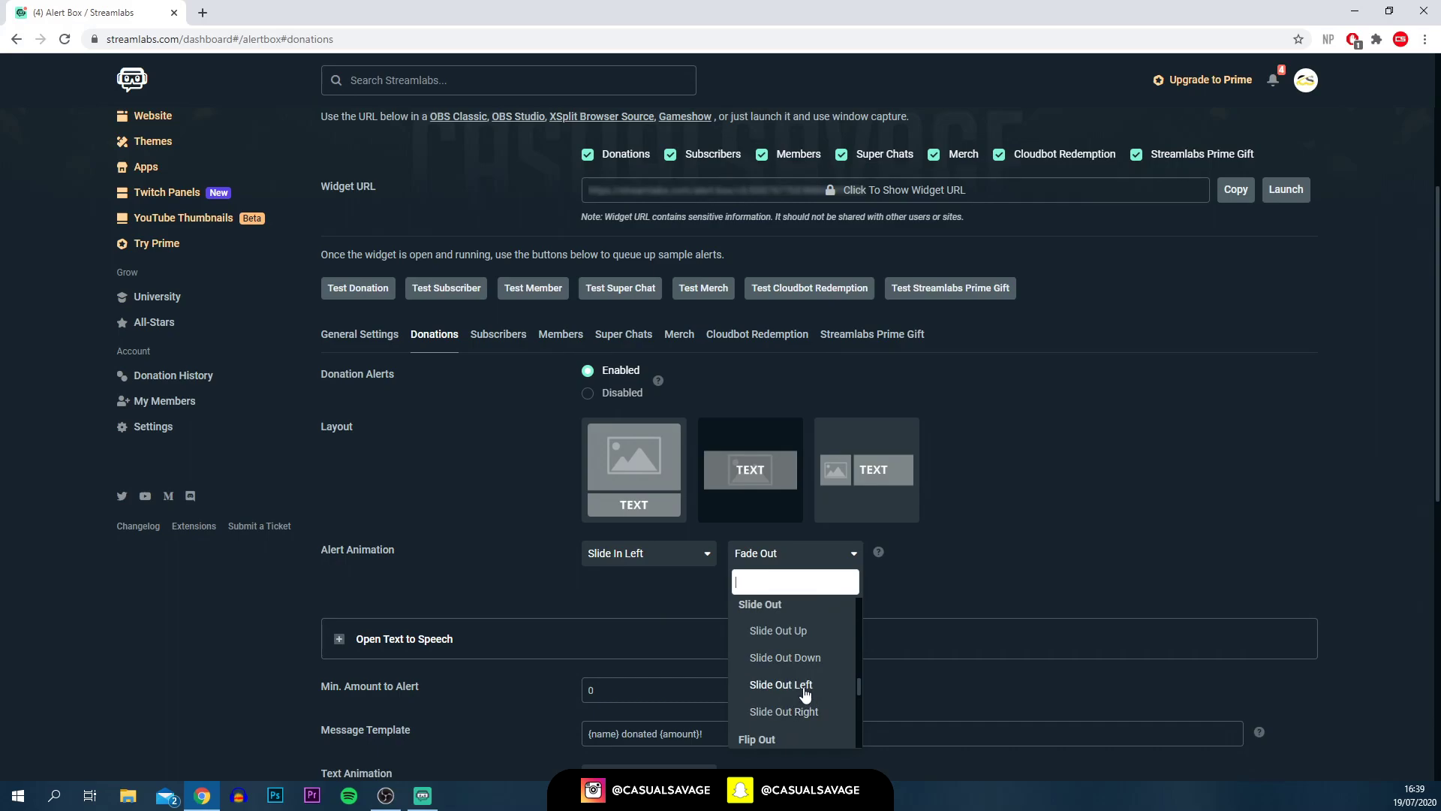
left_click(802, 687)
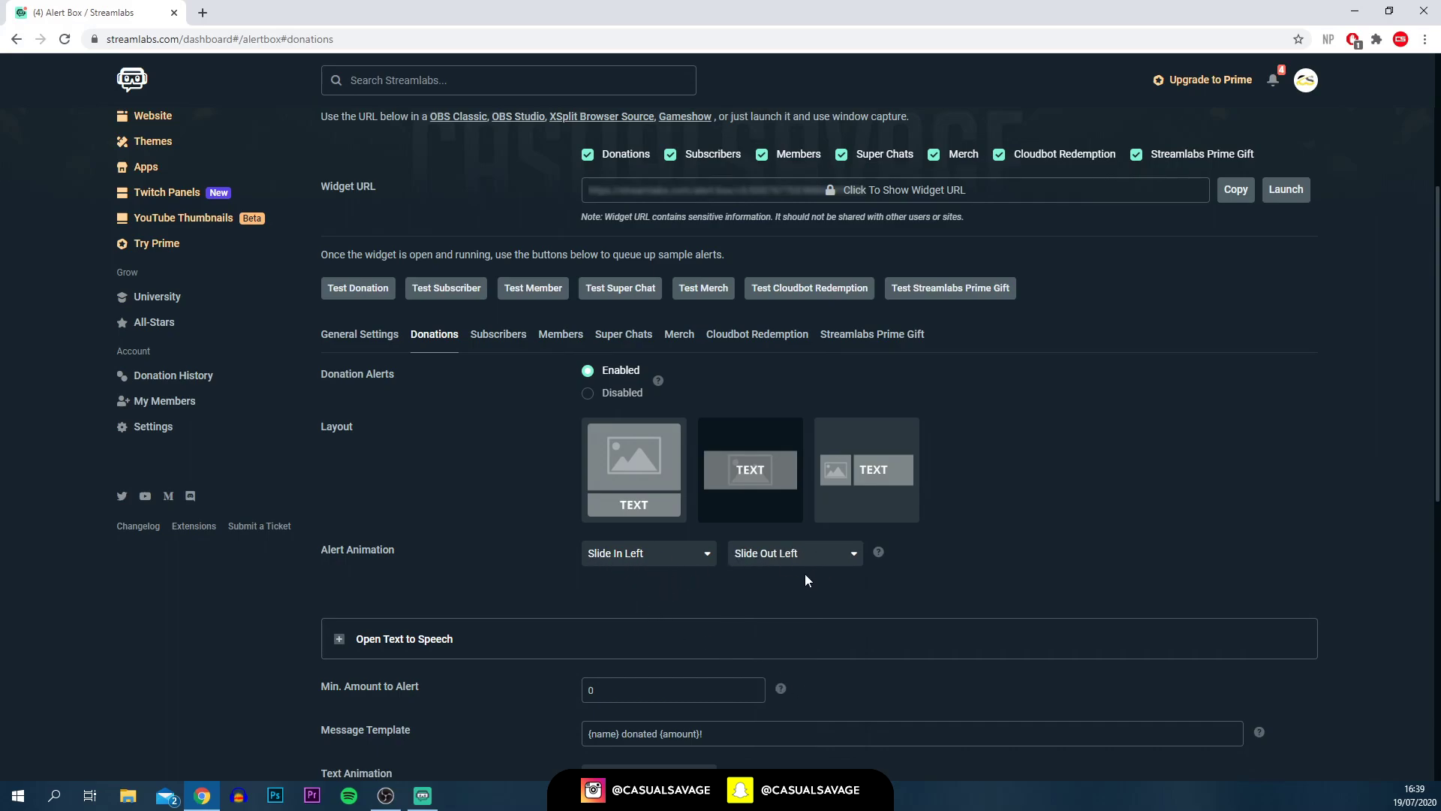
scroll(465, 520, "down", 2)
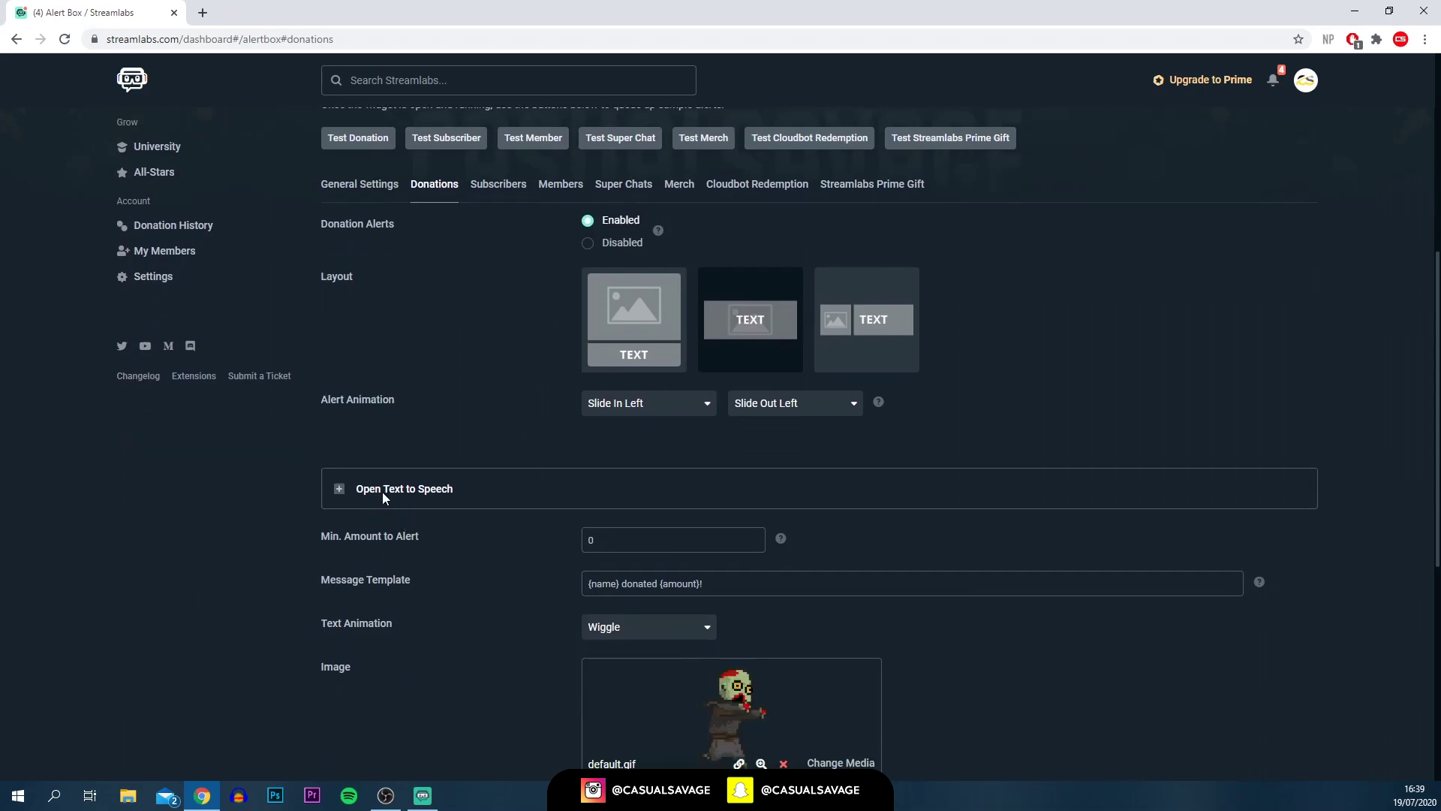
left_click(381, 492)
scroll(473, 552, "down", 1)
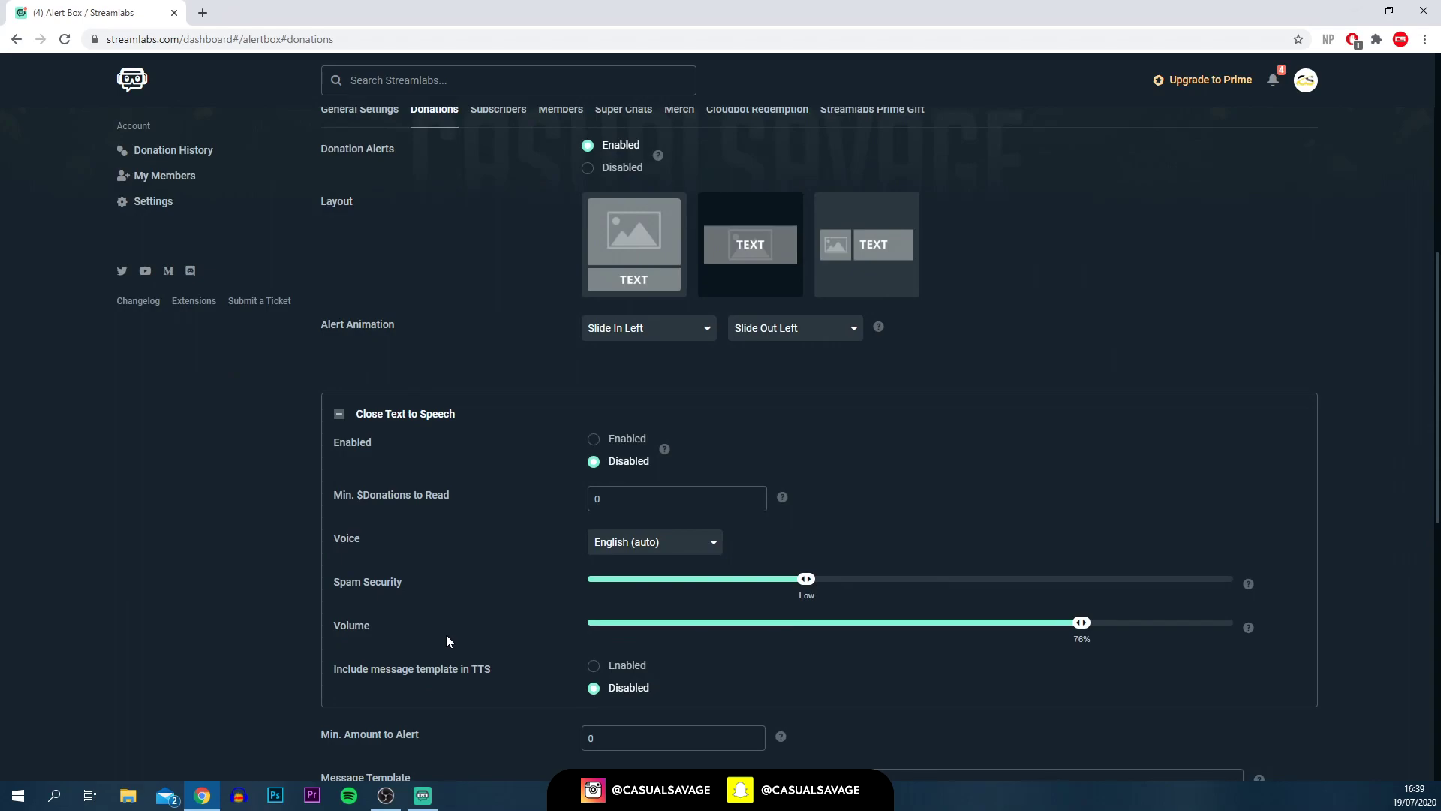
left_click(340, 415)
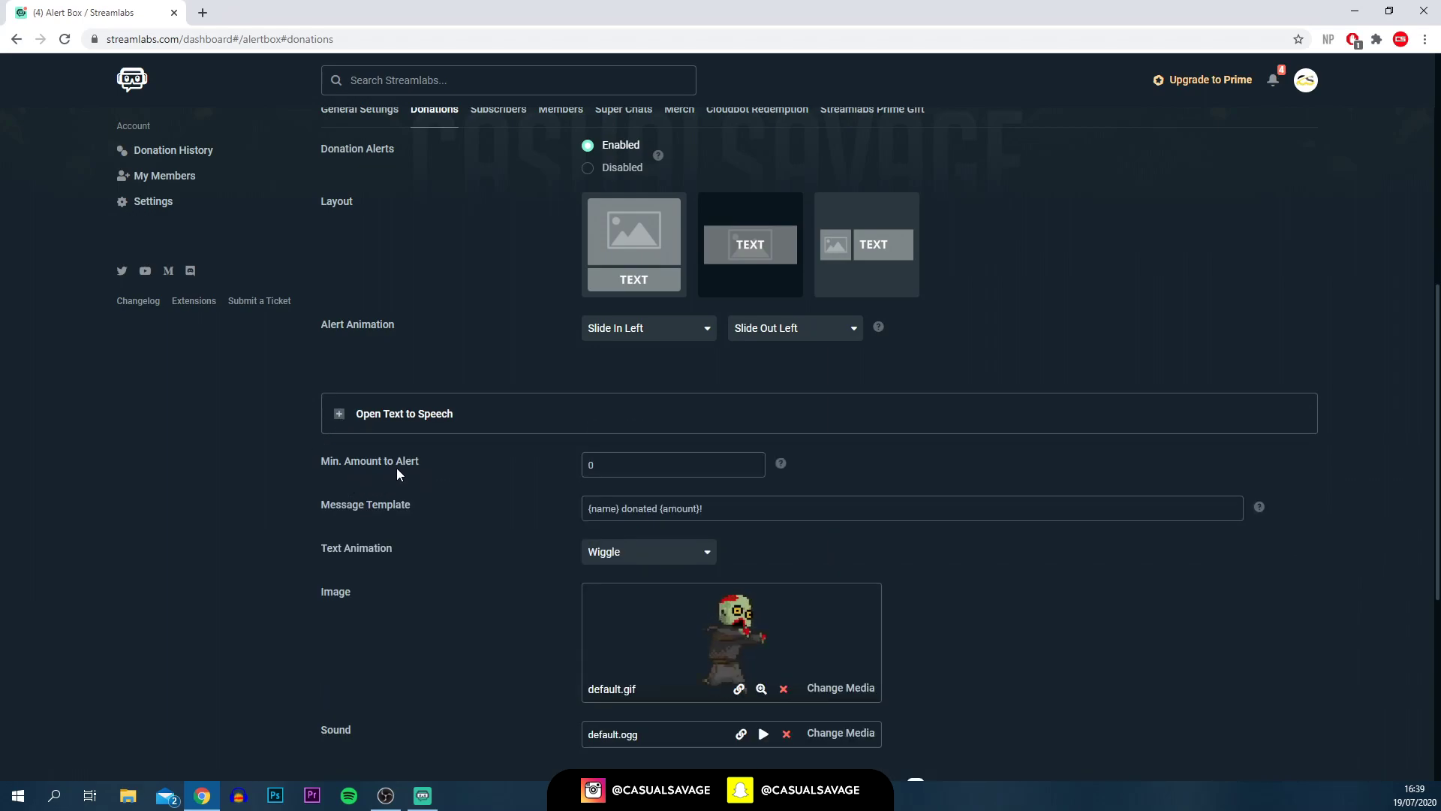
left_click_drag(638, 464, 545, 474)
left_click(545, 474)
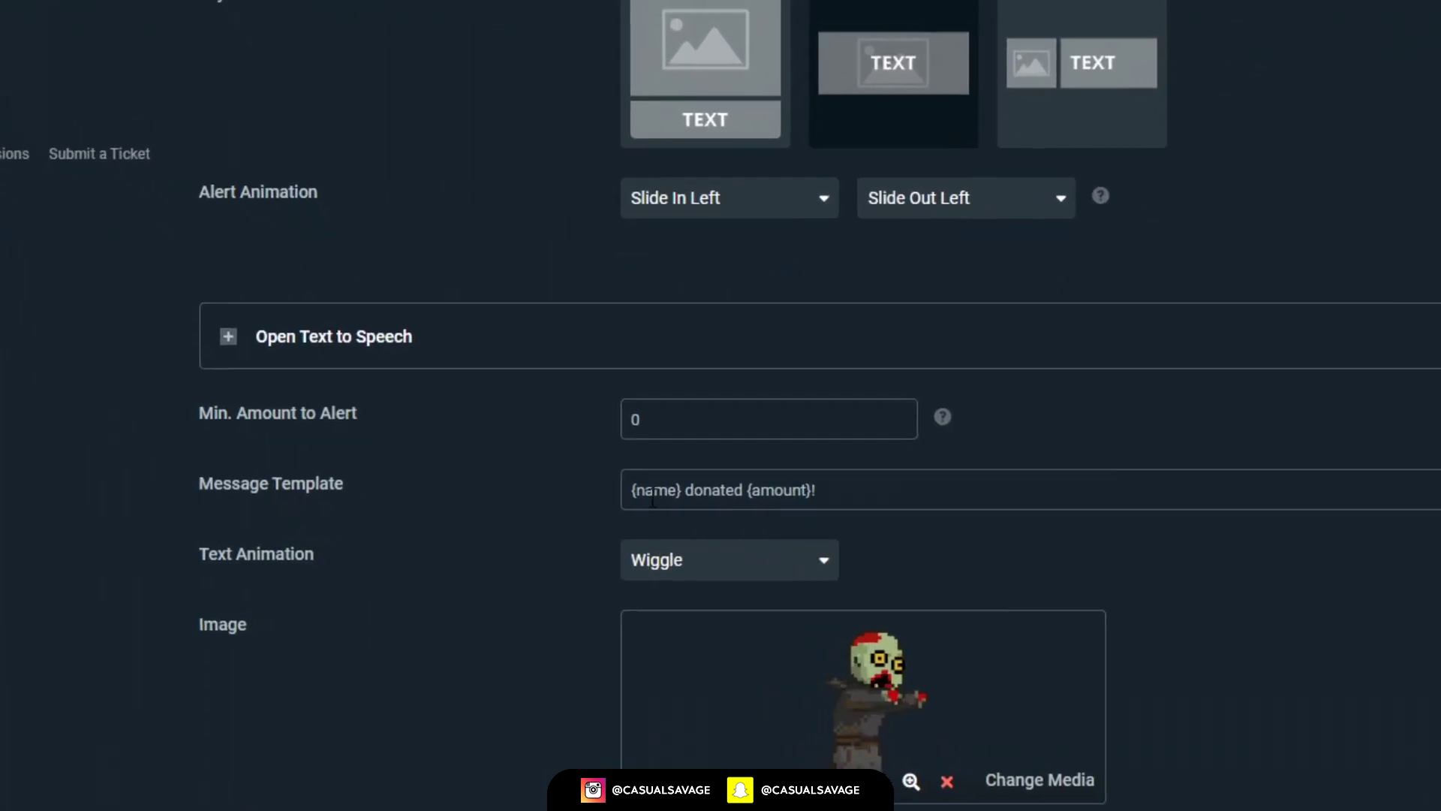
Step: Select the {name}, donated and {amount} parts of the Message Template text
left_click_drag(631, 491, 642, 496)
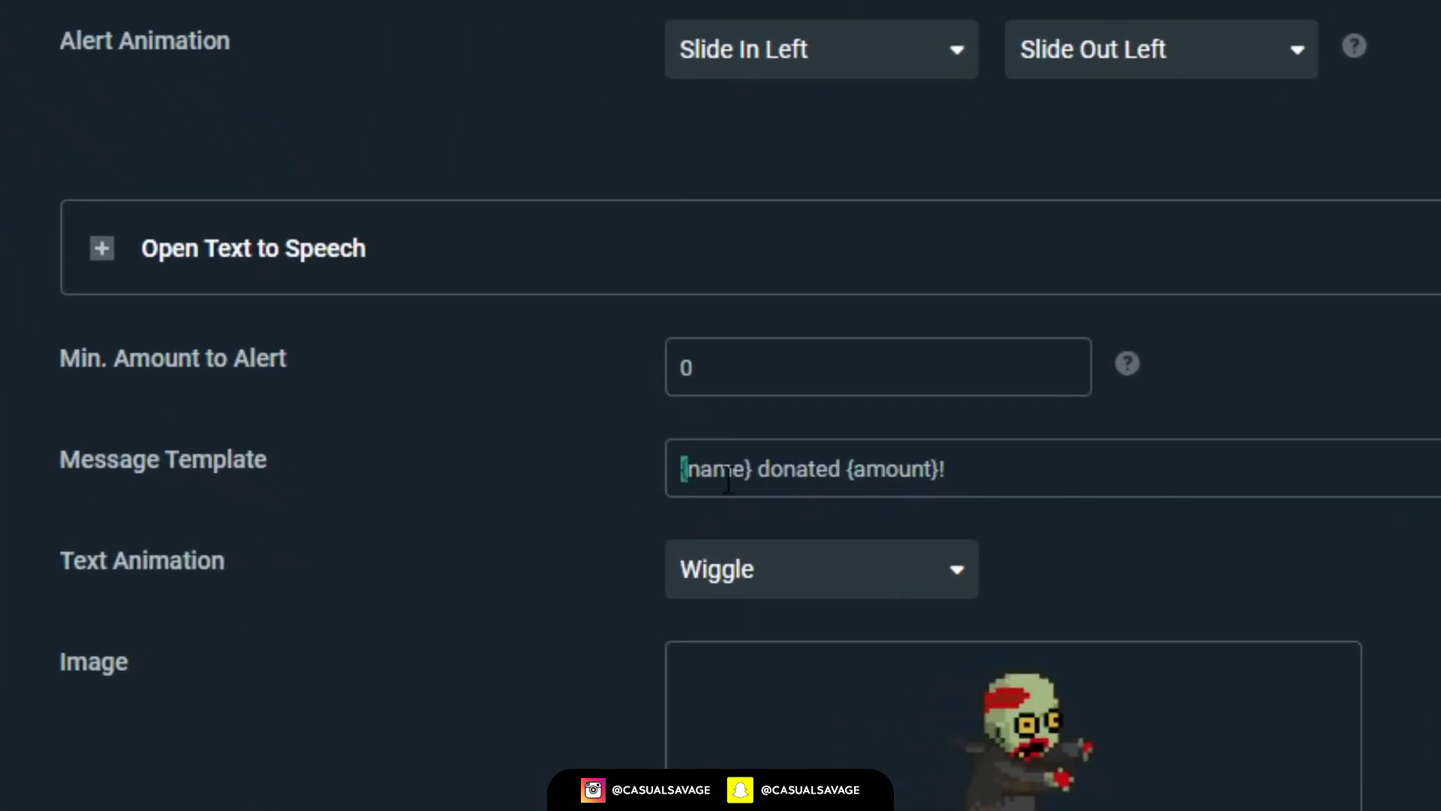
left_click_drag(728, 481, 739, 481)
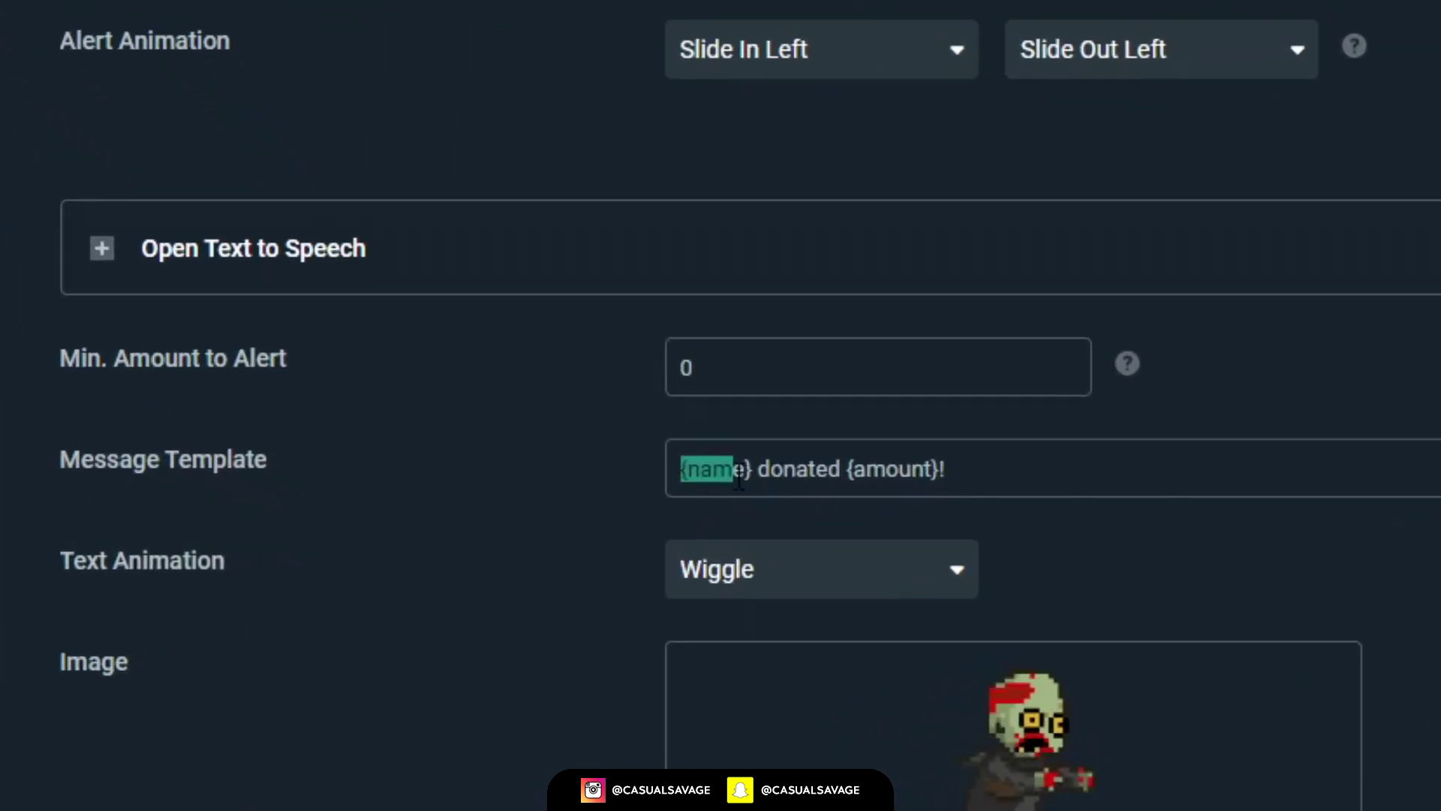
double_click(788, 473)
left_click(841, 473)
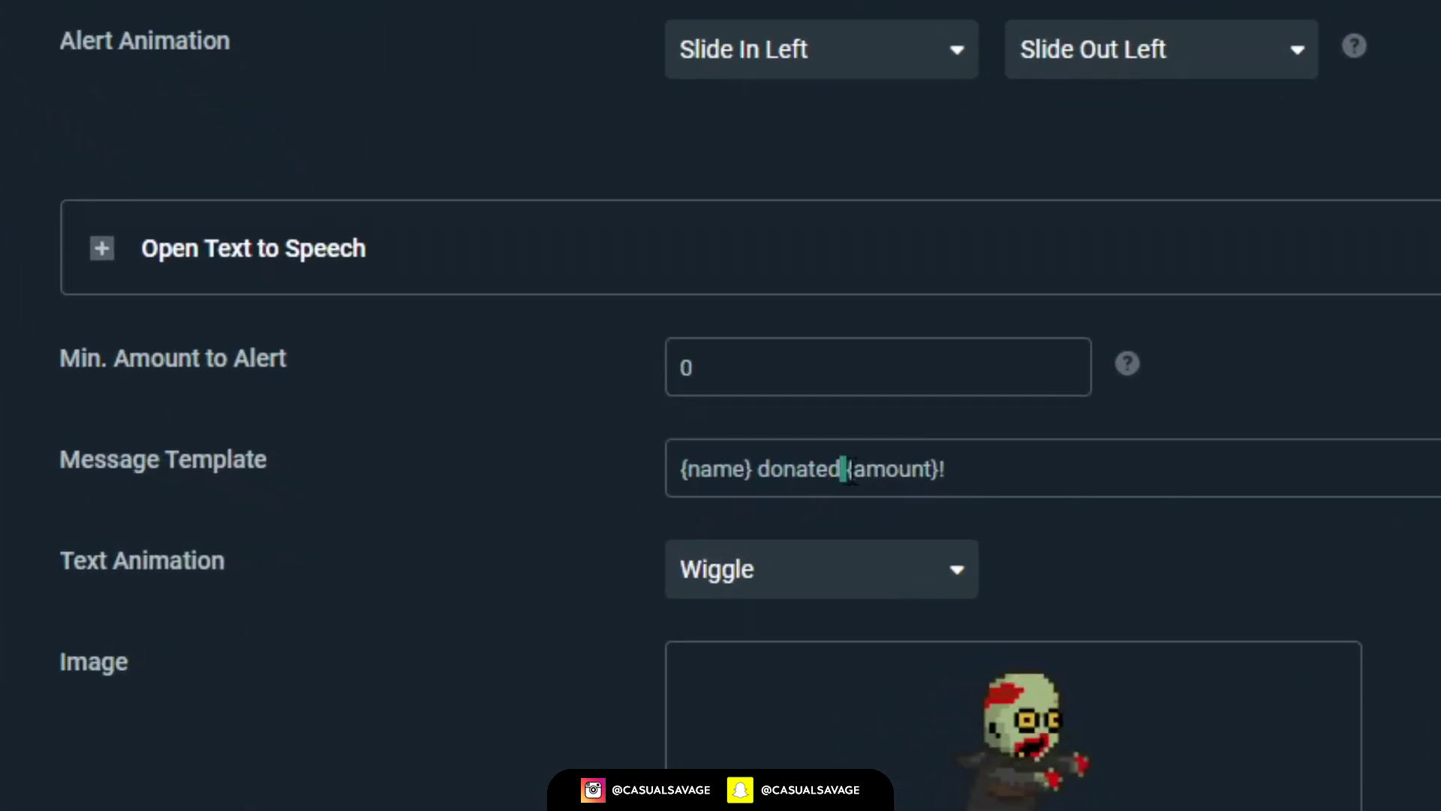
left_click_drag(886, 469, 957, 470)
left_click(926, 470)
left_click(1109, 477)
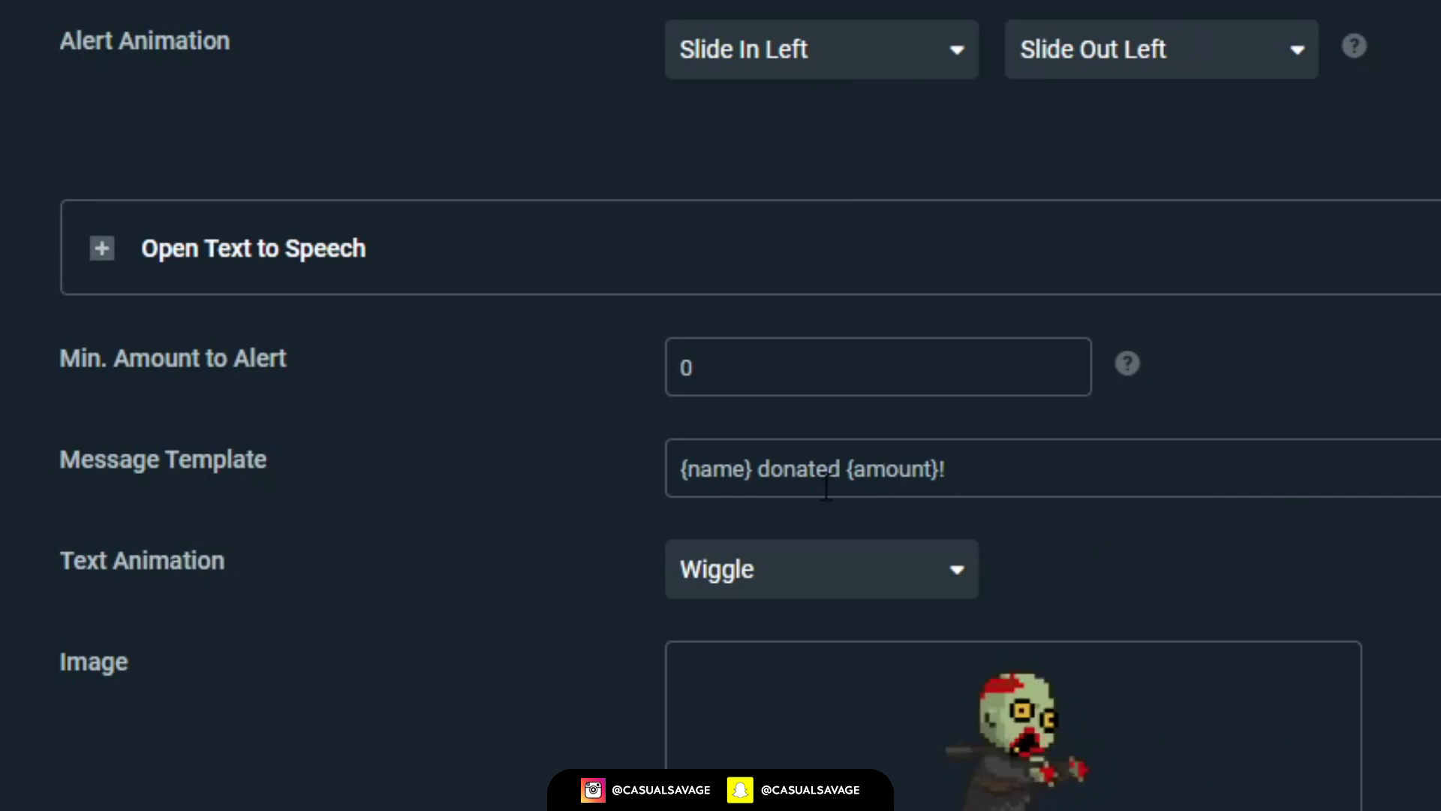
Step: Delete '{name} donated' and the trailing '!', then type 'donated by {name}!' after {amount}
double_click(802, 473)
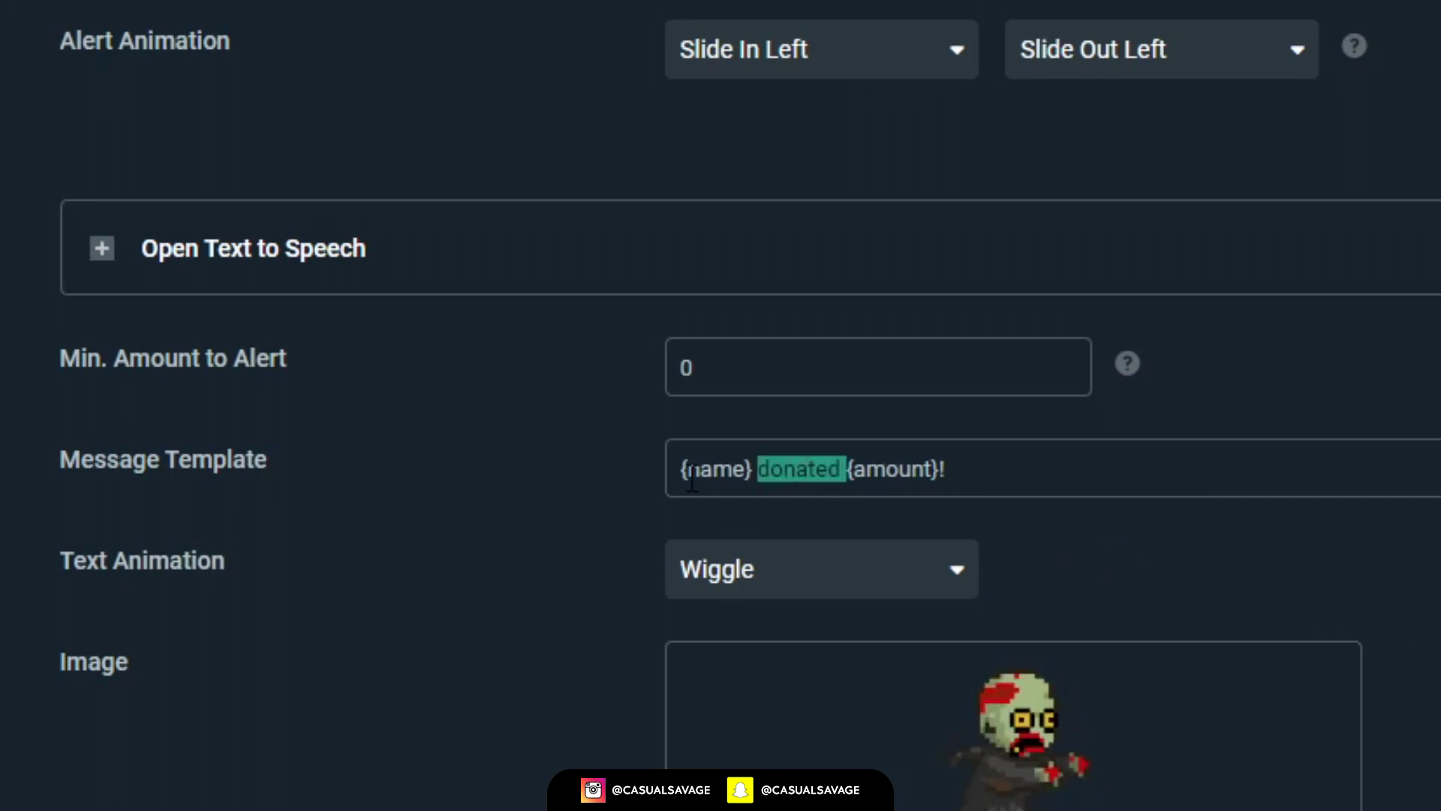
left_click(754, 470)
left_click_drag(754, 462, 387, 492)
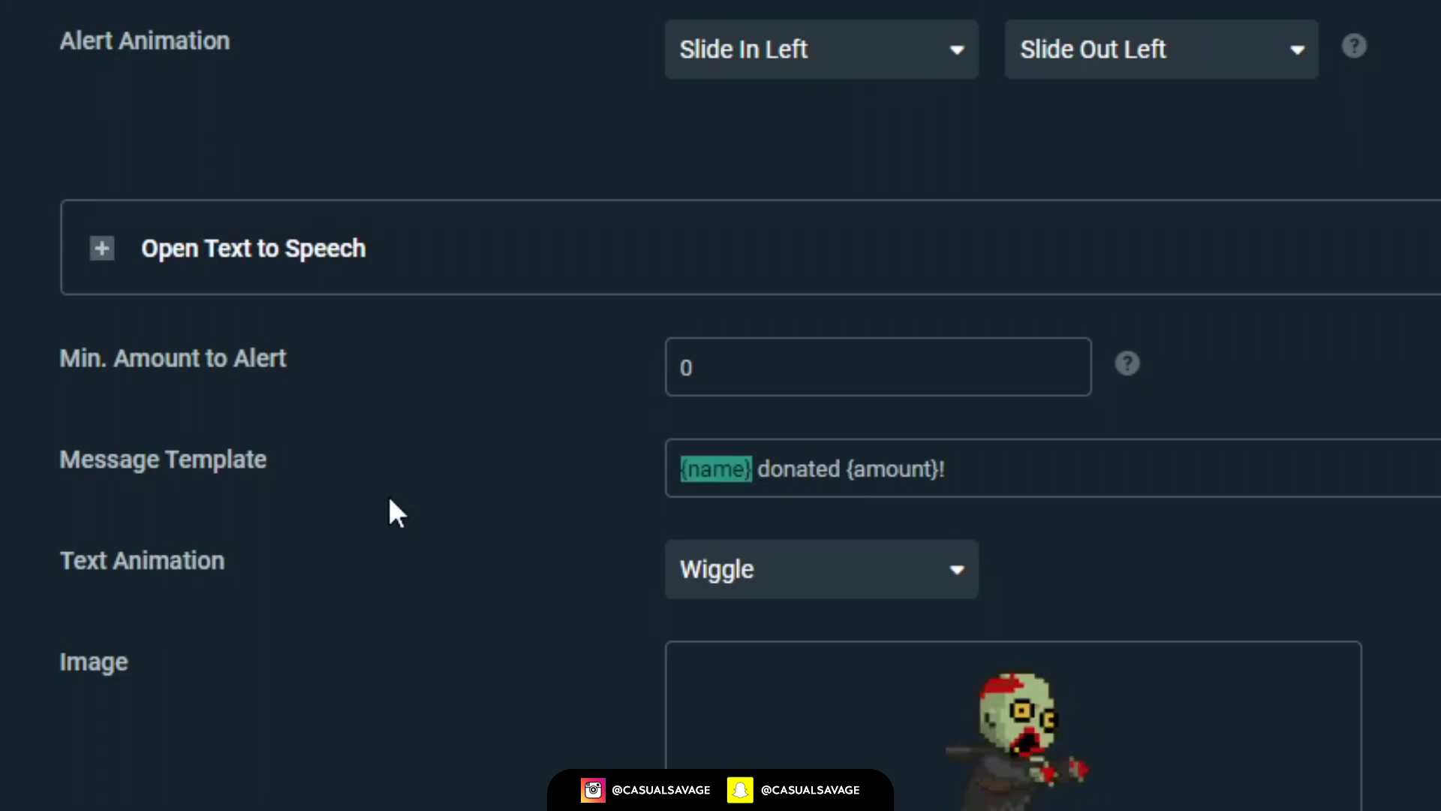
key("Delete")
key("Delete")
key("Delete")
key("Delete")
key("Delete")
key("Delete")
key("Delete")
key("Delete")
key("Delete")
key("Delete")
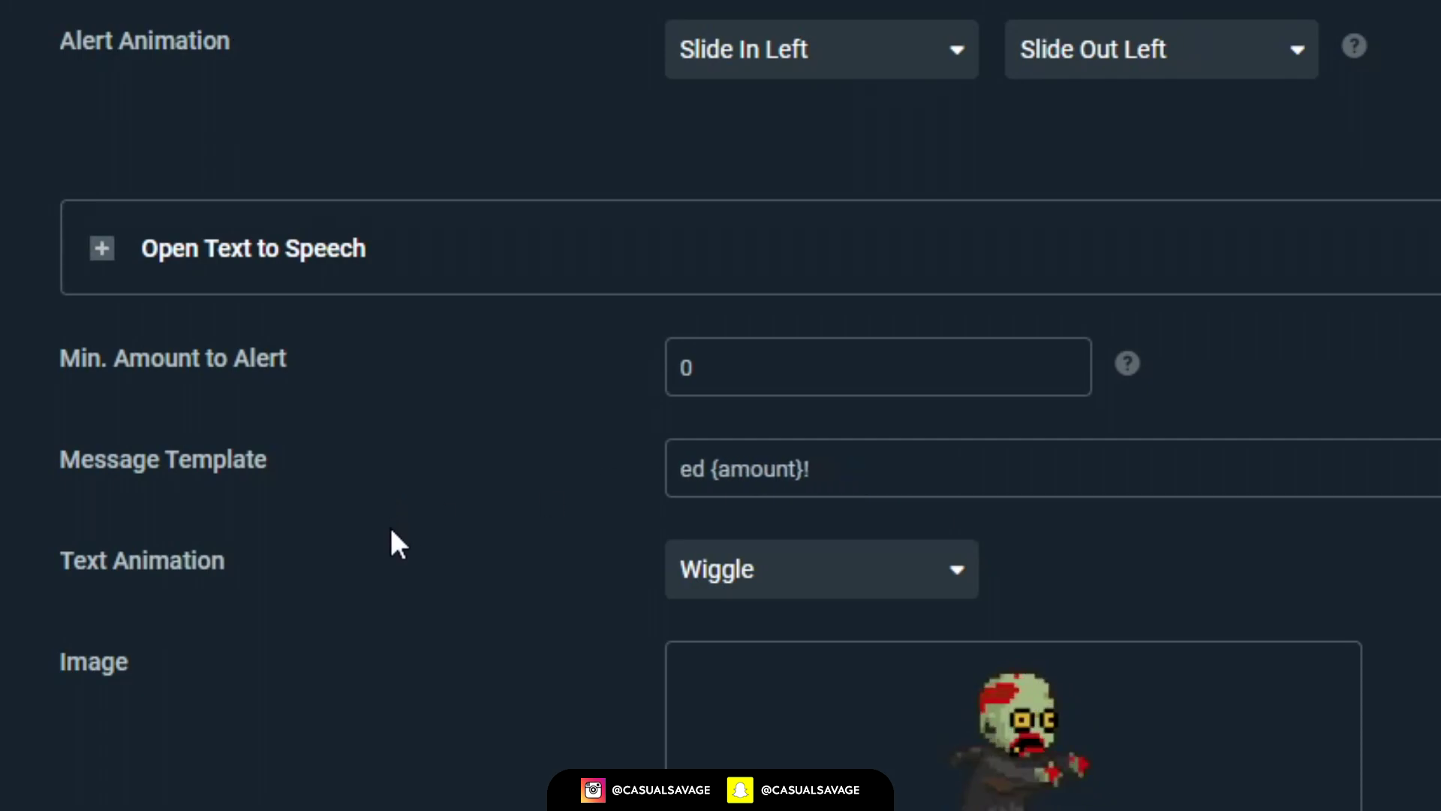
key("End")
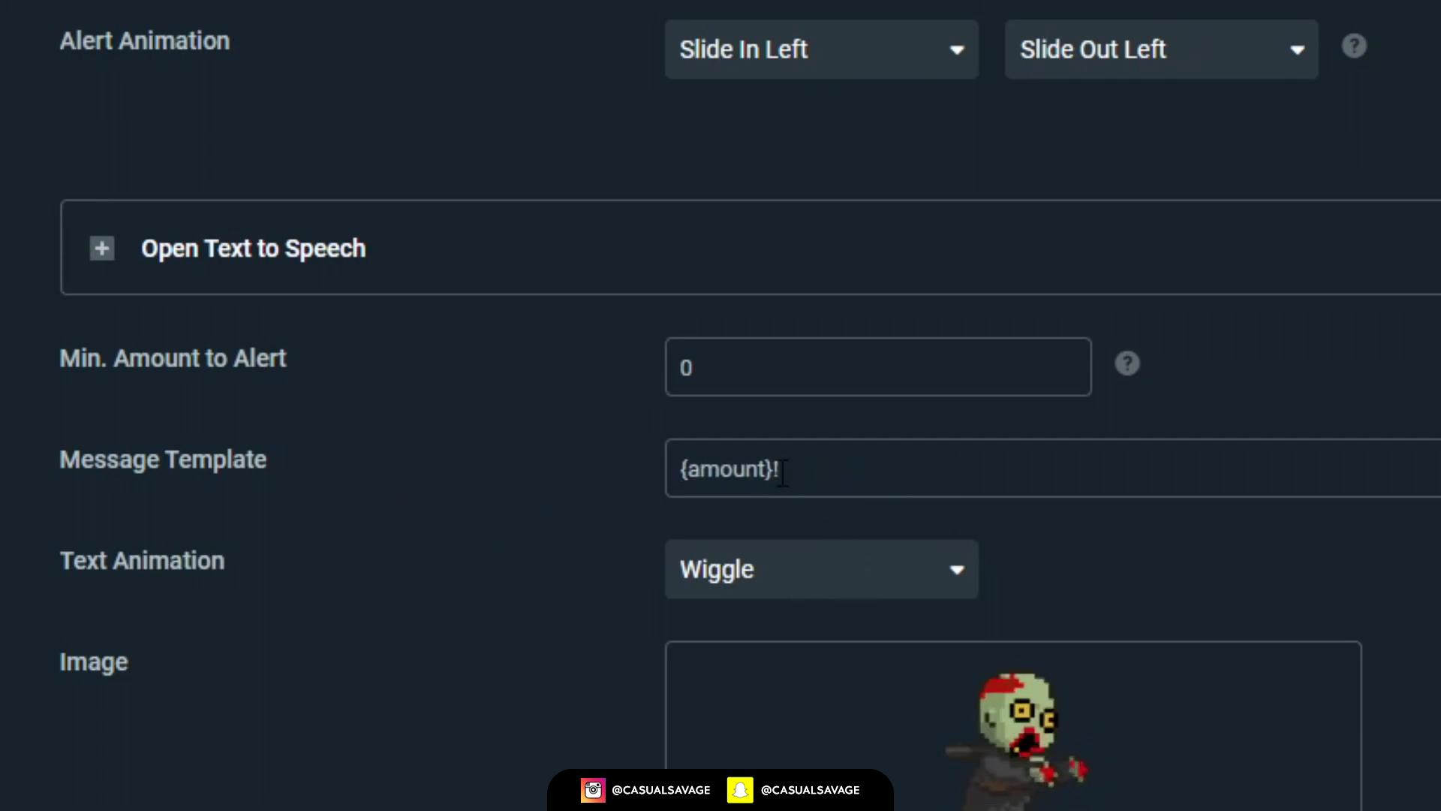
key("BackSpace")
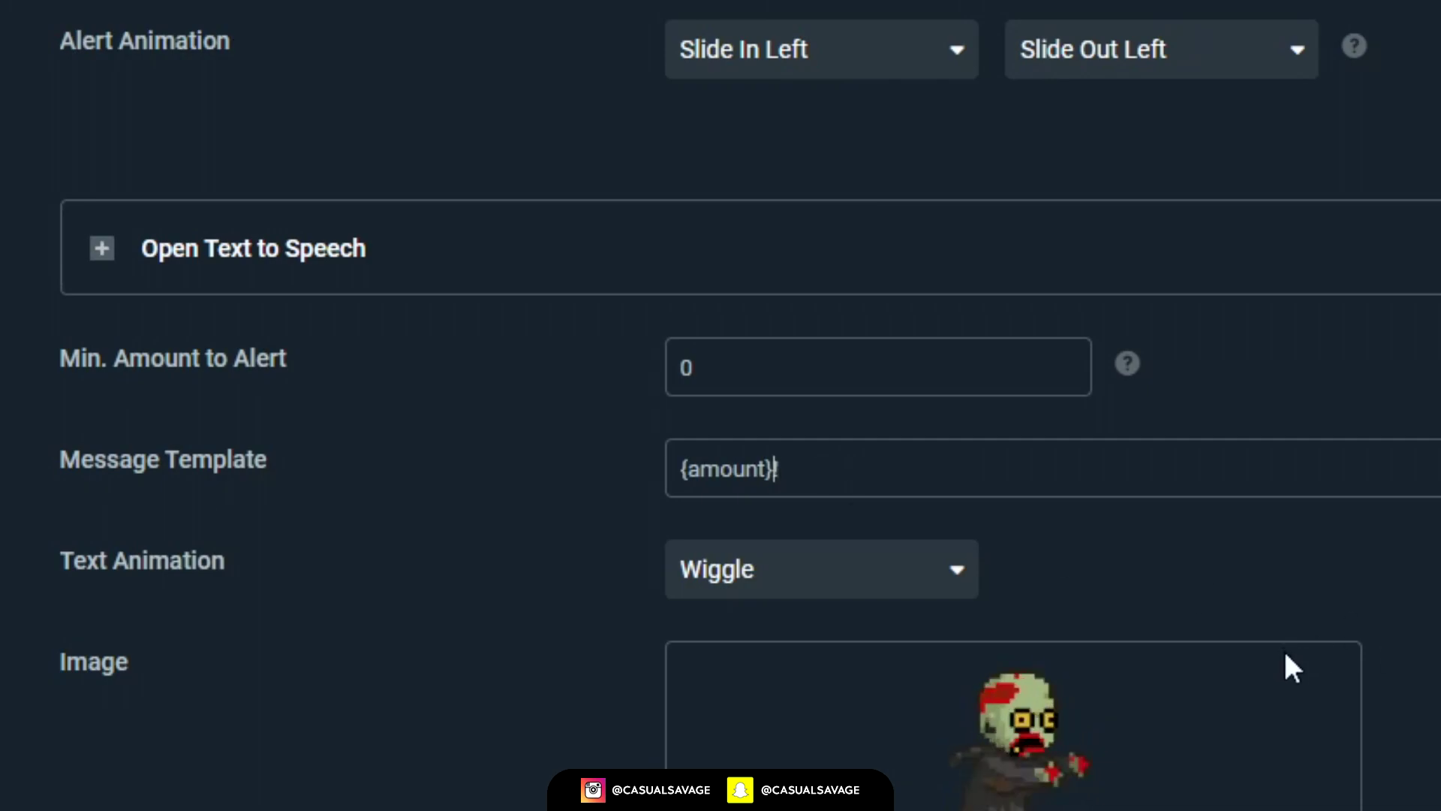
type("!donated by")
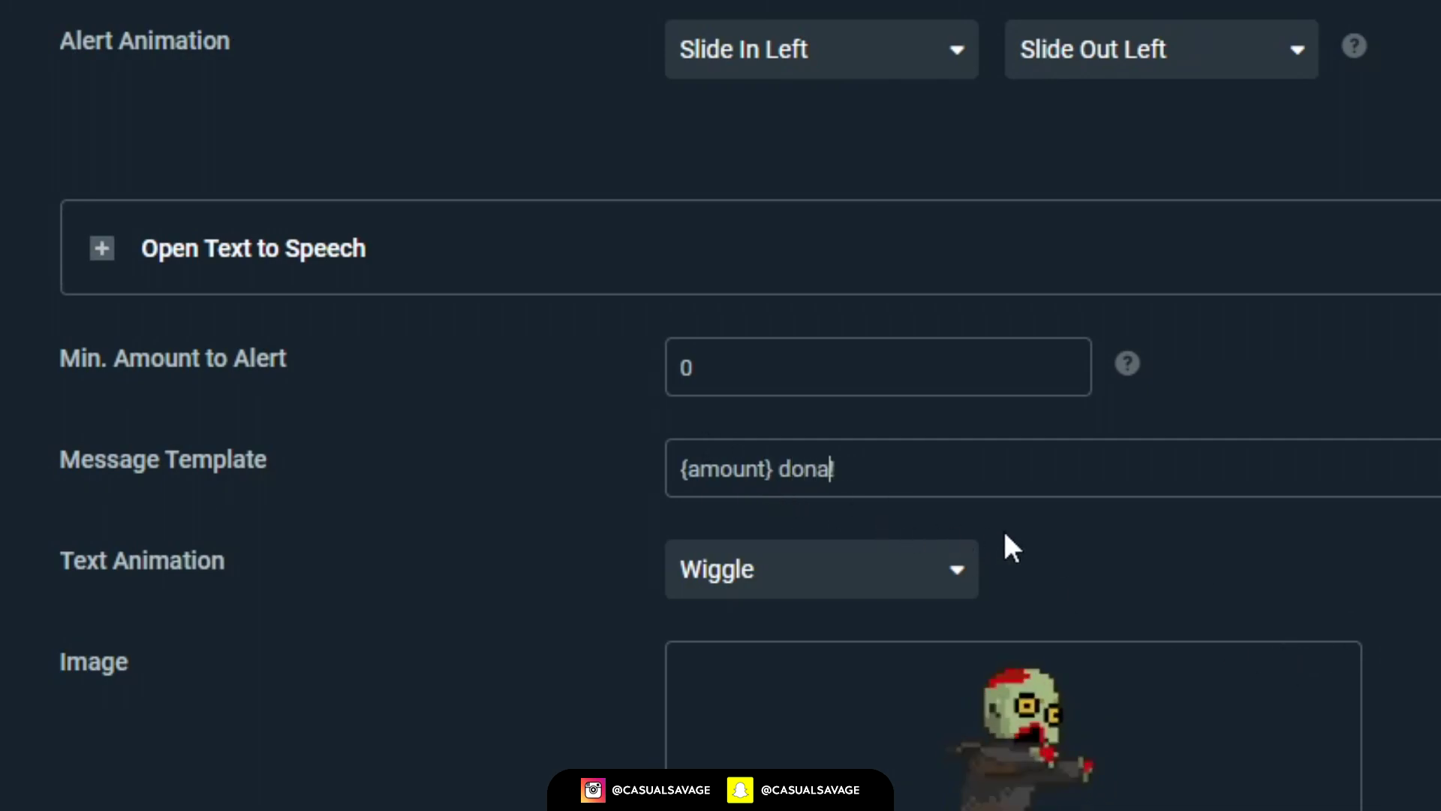
type(" {name}!")
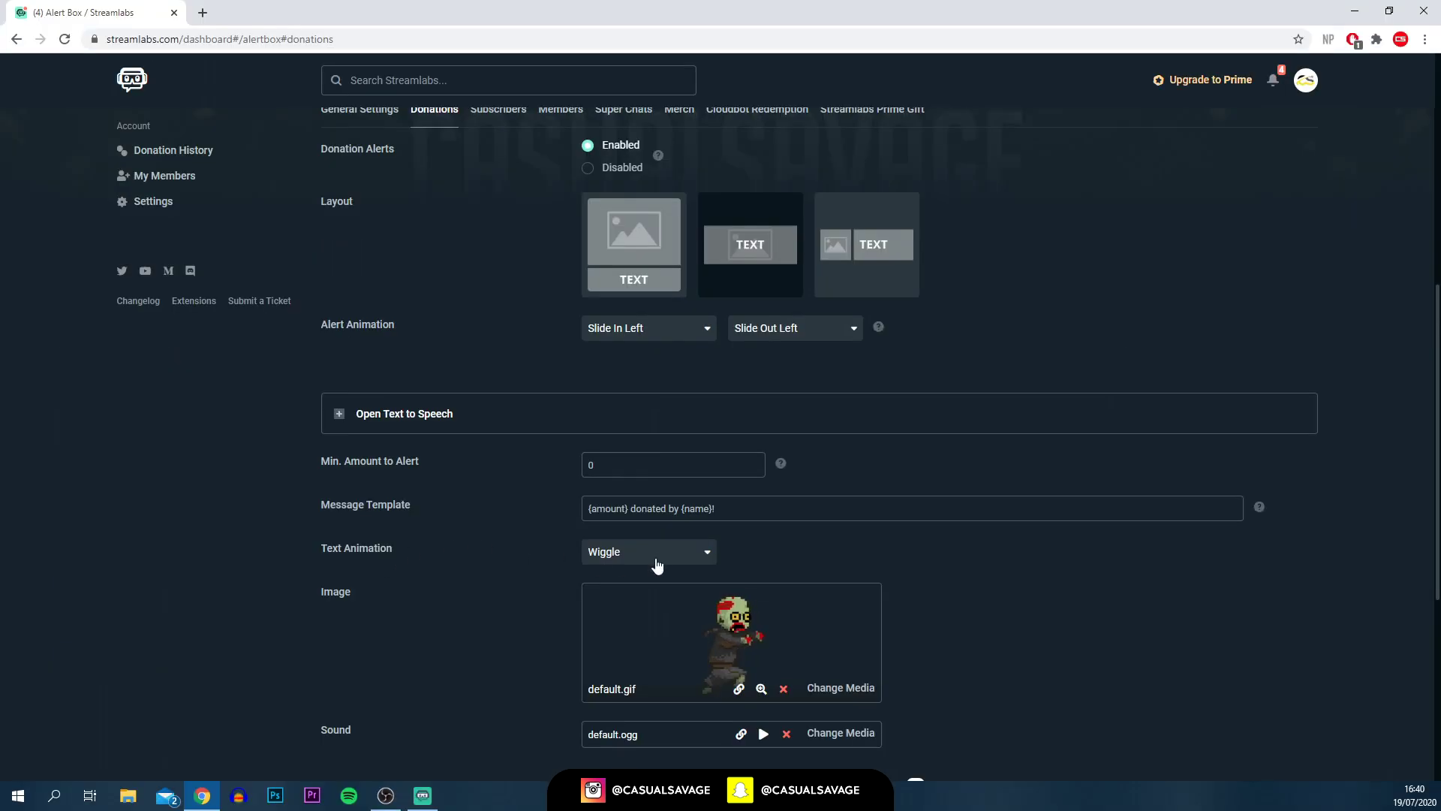
Step: Set the donation text animation to Pulse, briefly previewing Bounce first
left_click(652, 560)
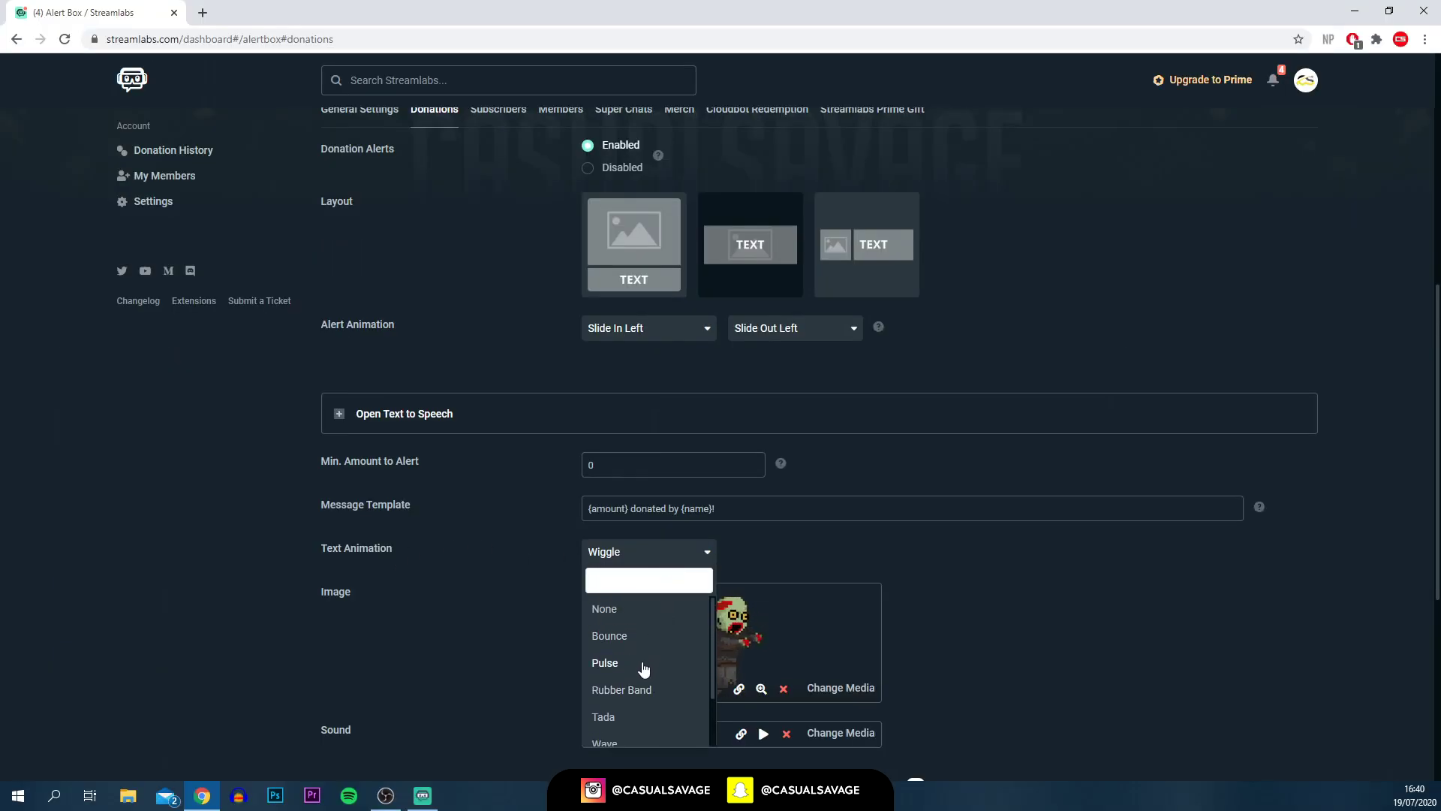
scroll(654, 690, "down", 2)
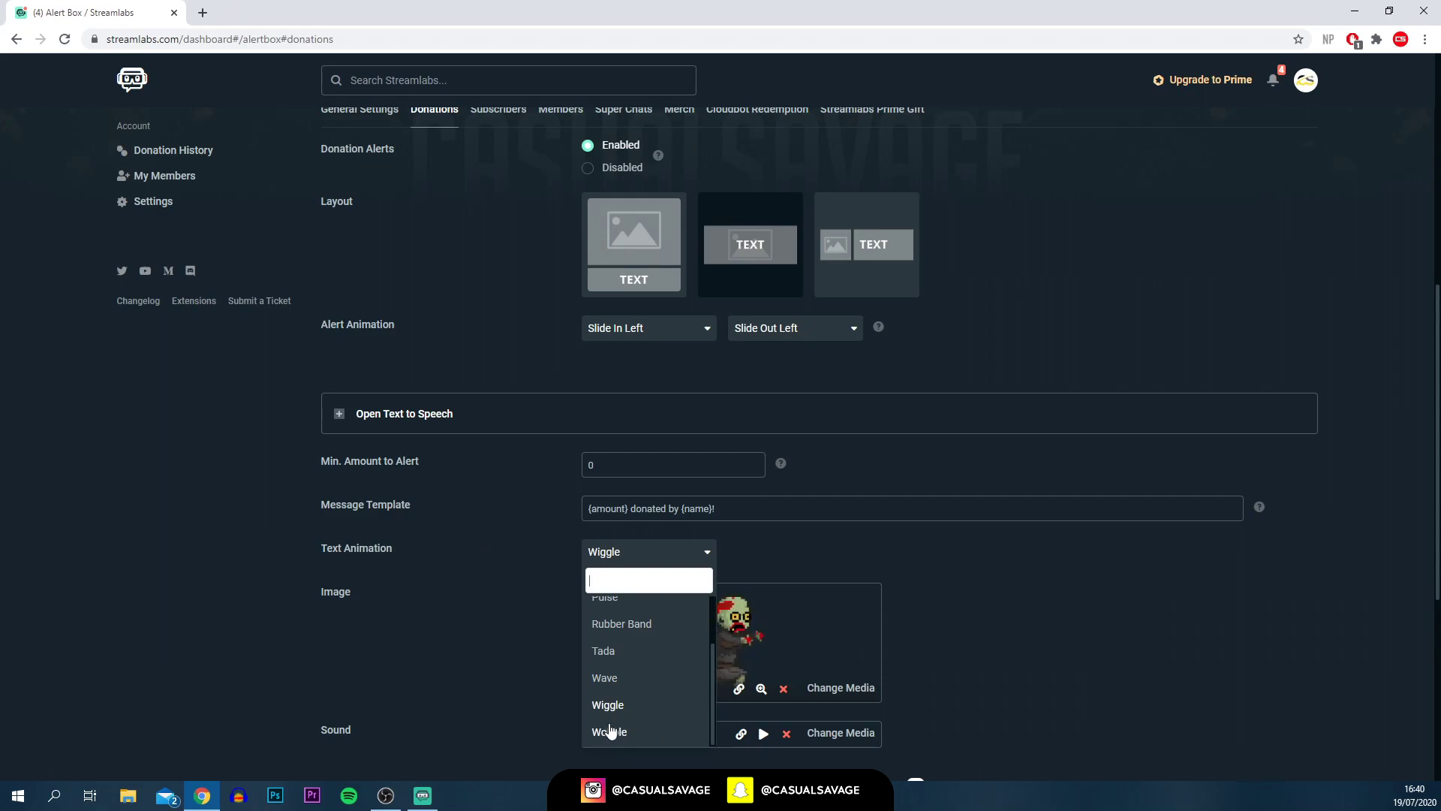
scroll(627, 698, "up", 2)
left_click(626, 664)
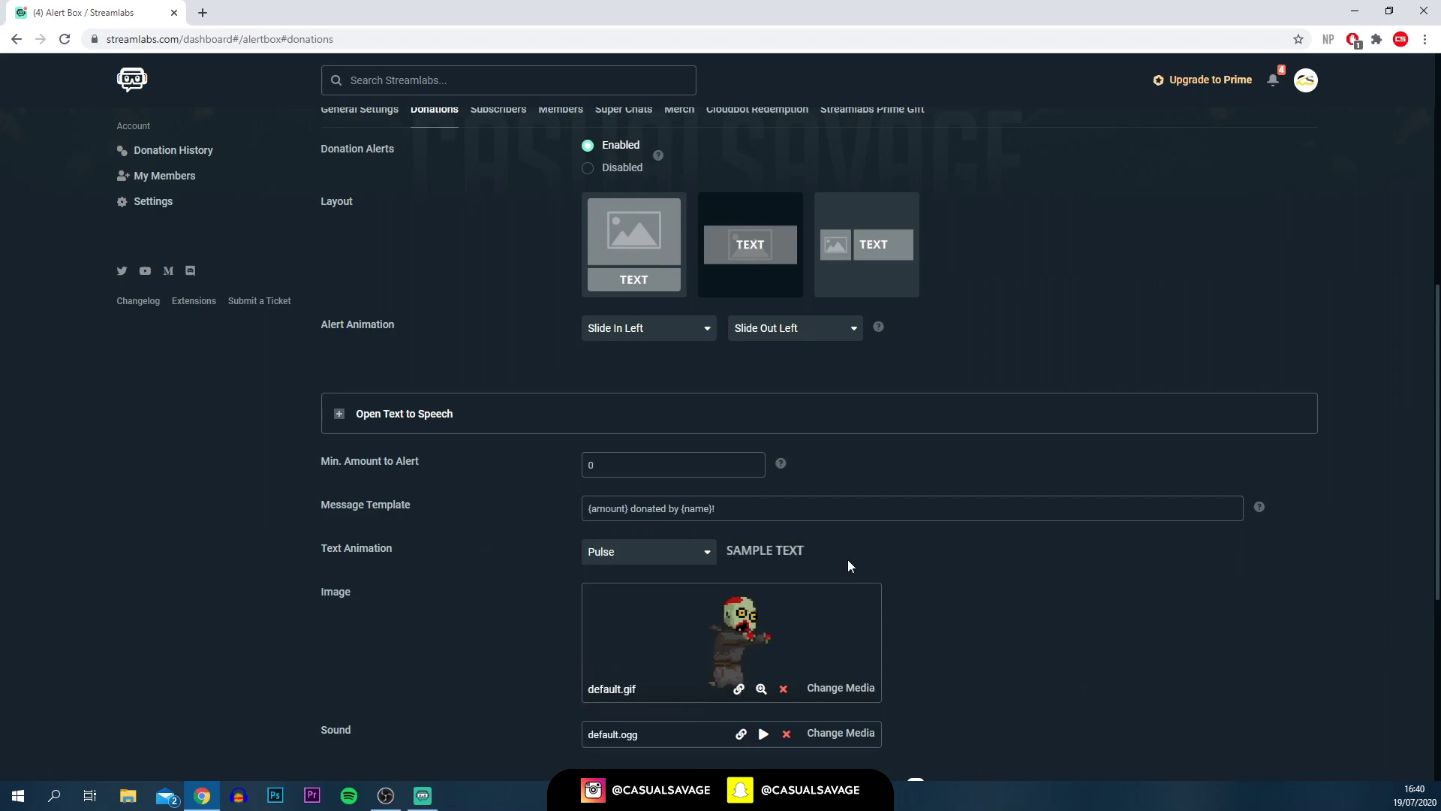
left_click(676, 559)
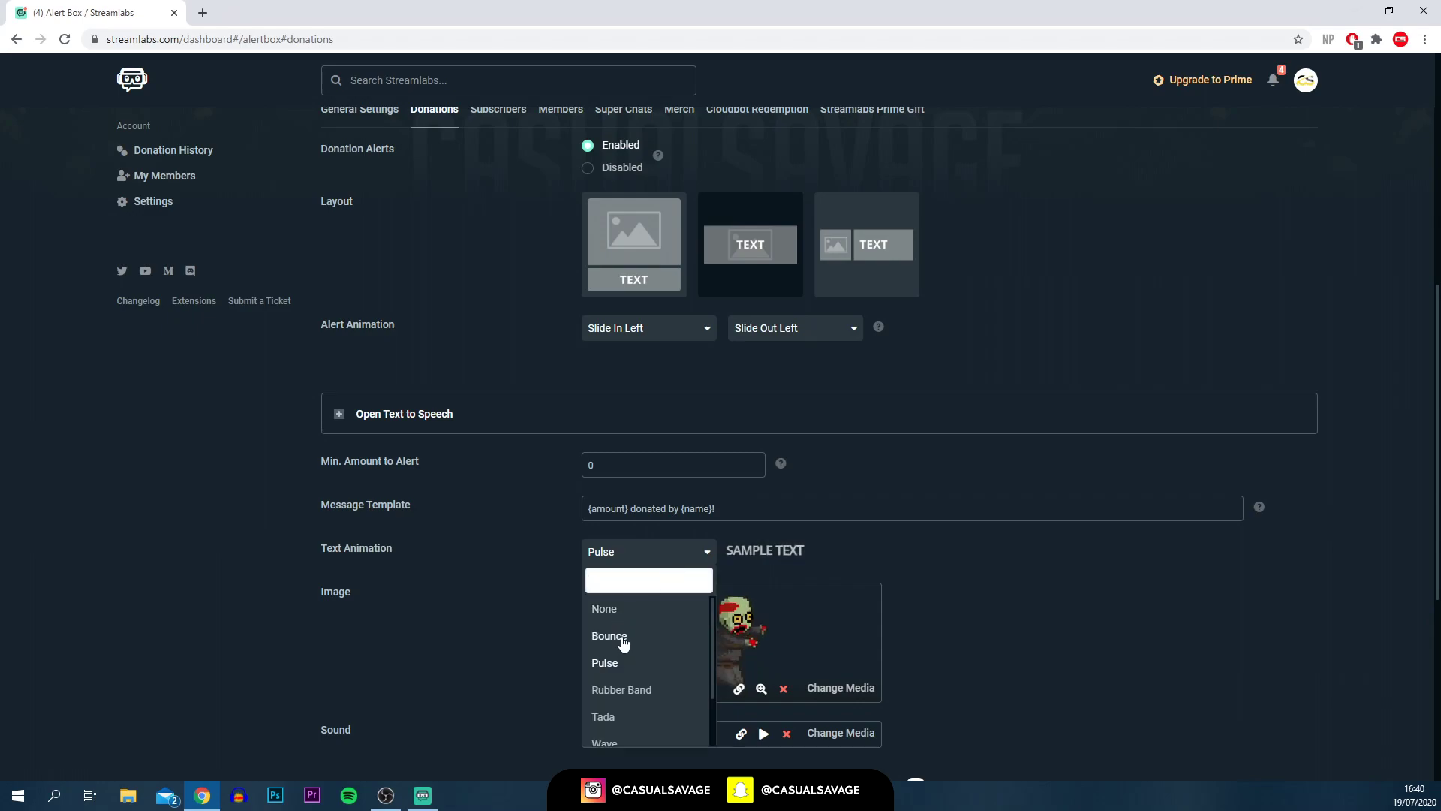
left_click(623, 639)
left_click(674, 563)
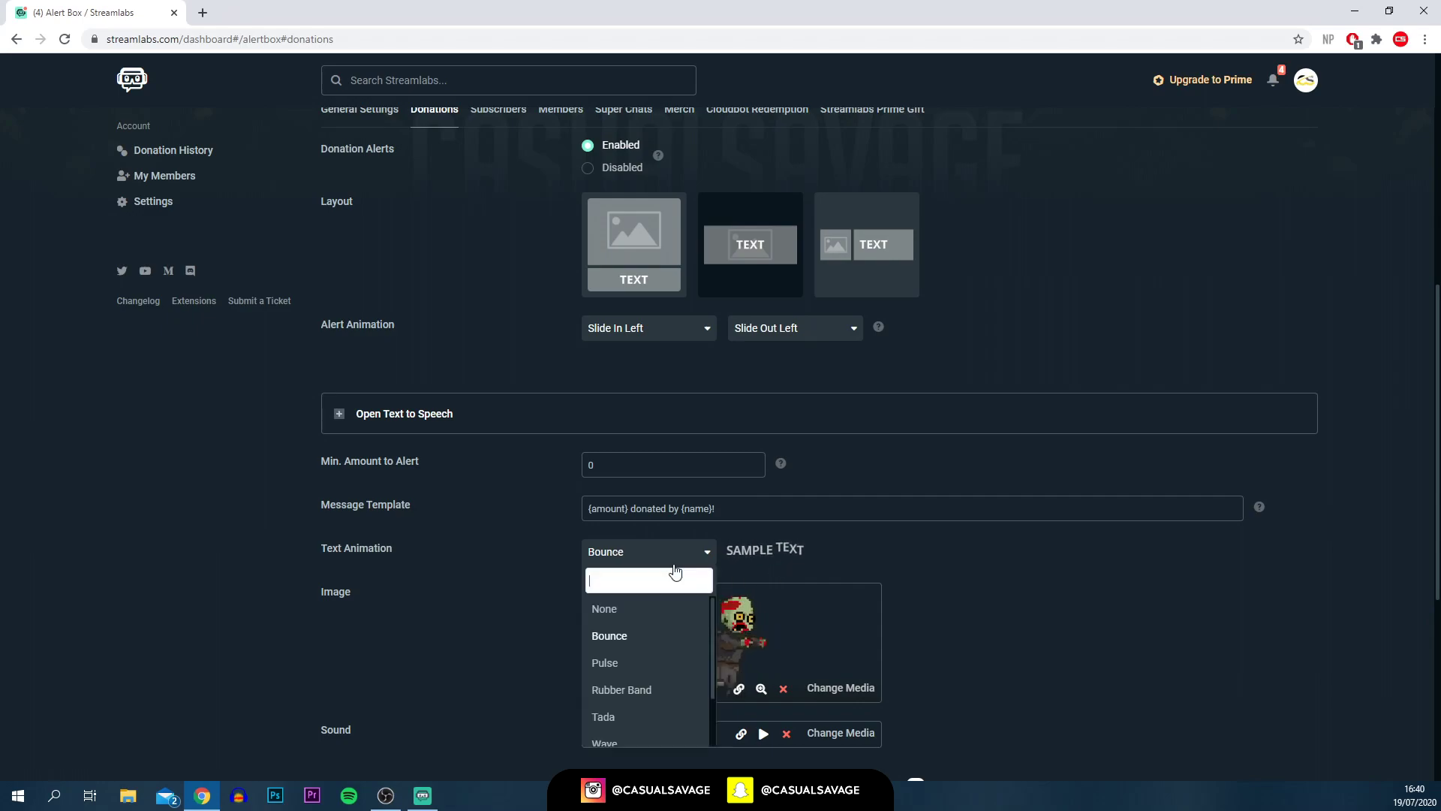
left_click(629, 662)
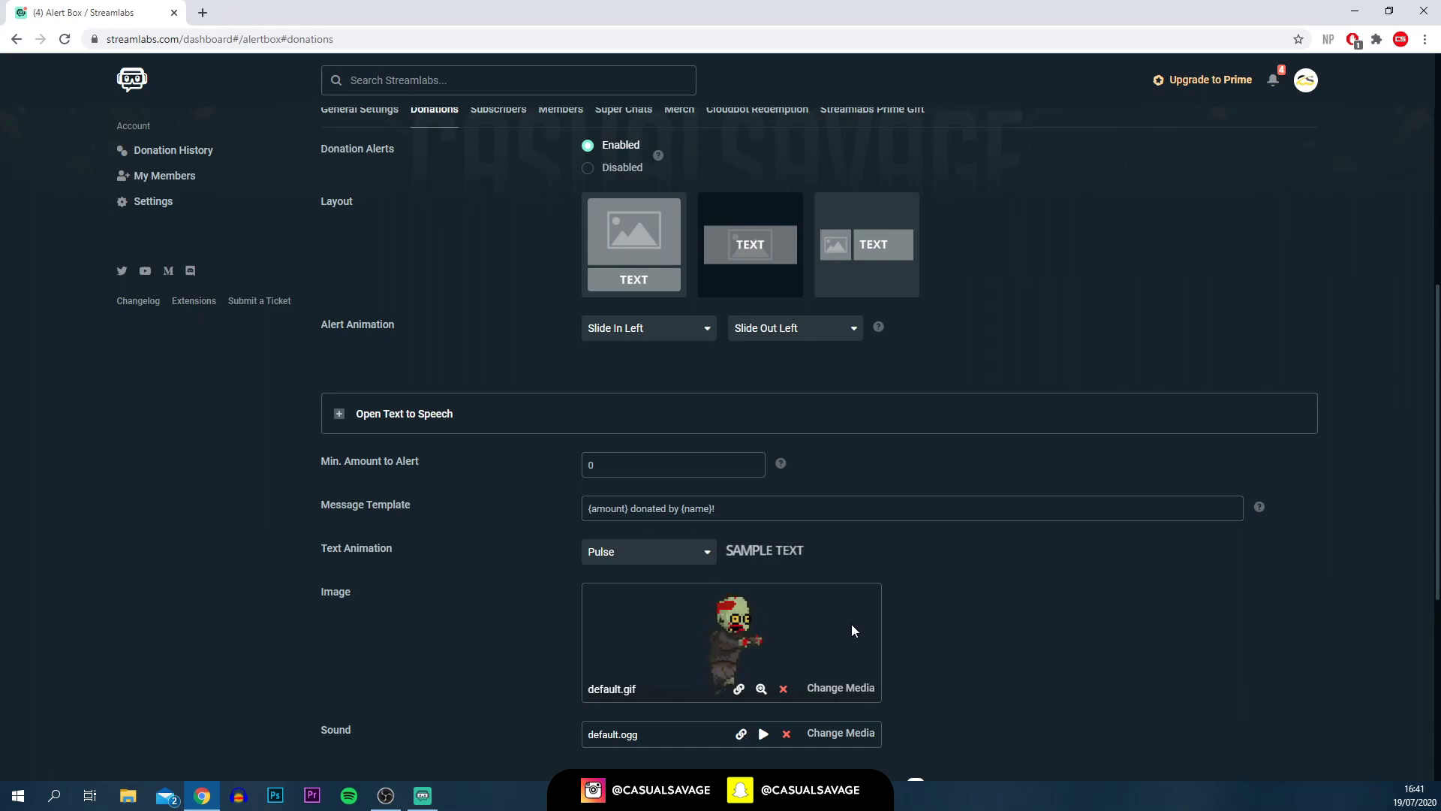
left_click_drag(322, 593, 608, 672)
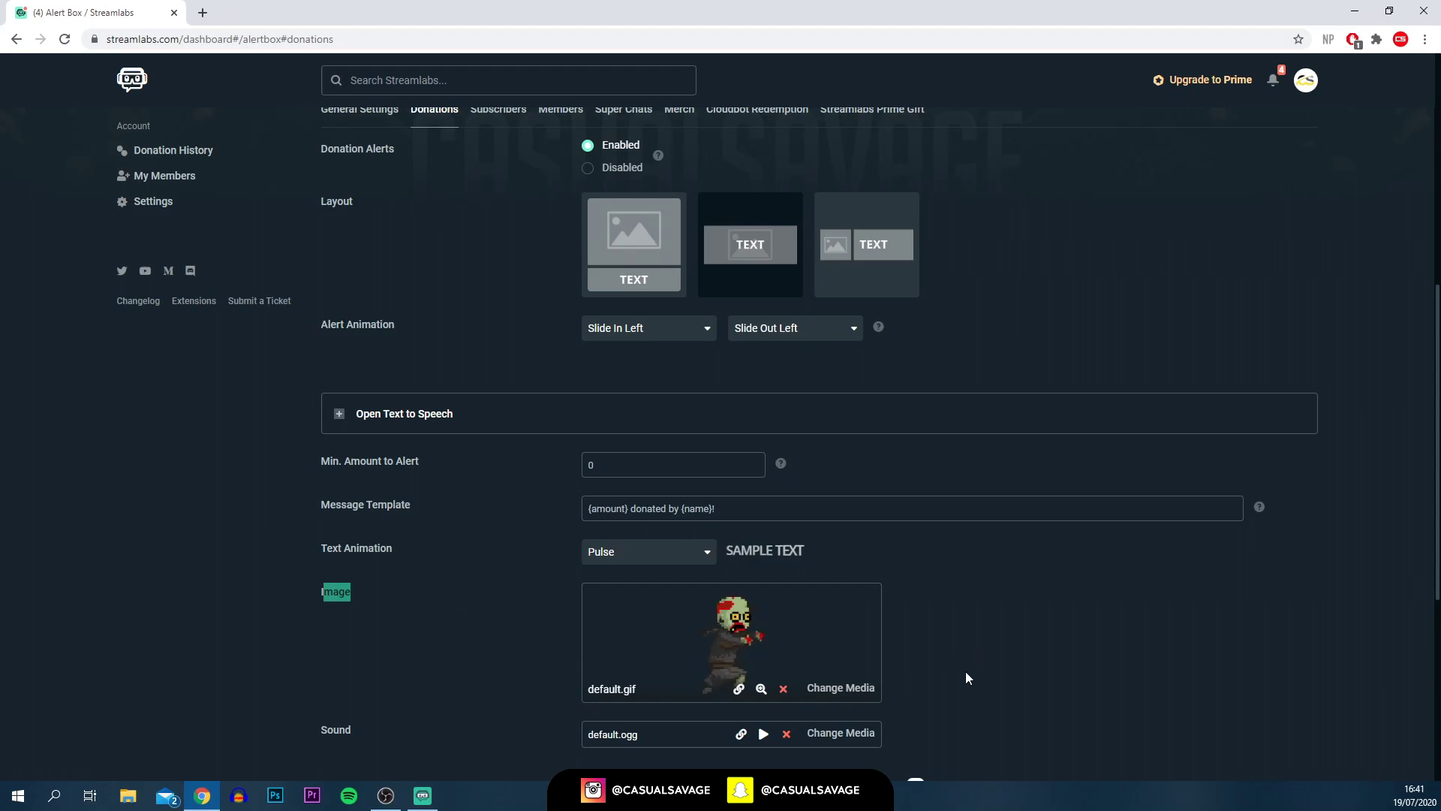
Step: Upload WALLPAPER.jpg via Change Media and select it as the donation alert image
left_click(839, 695)
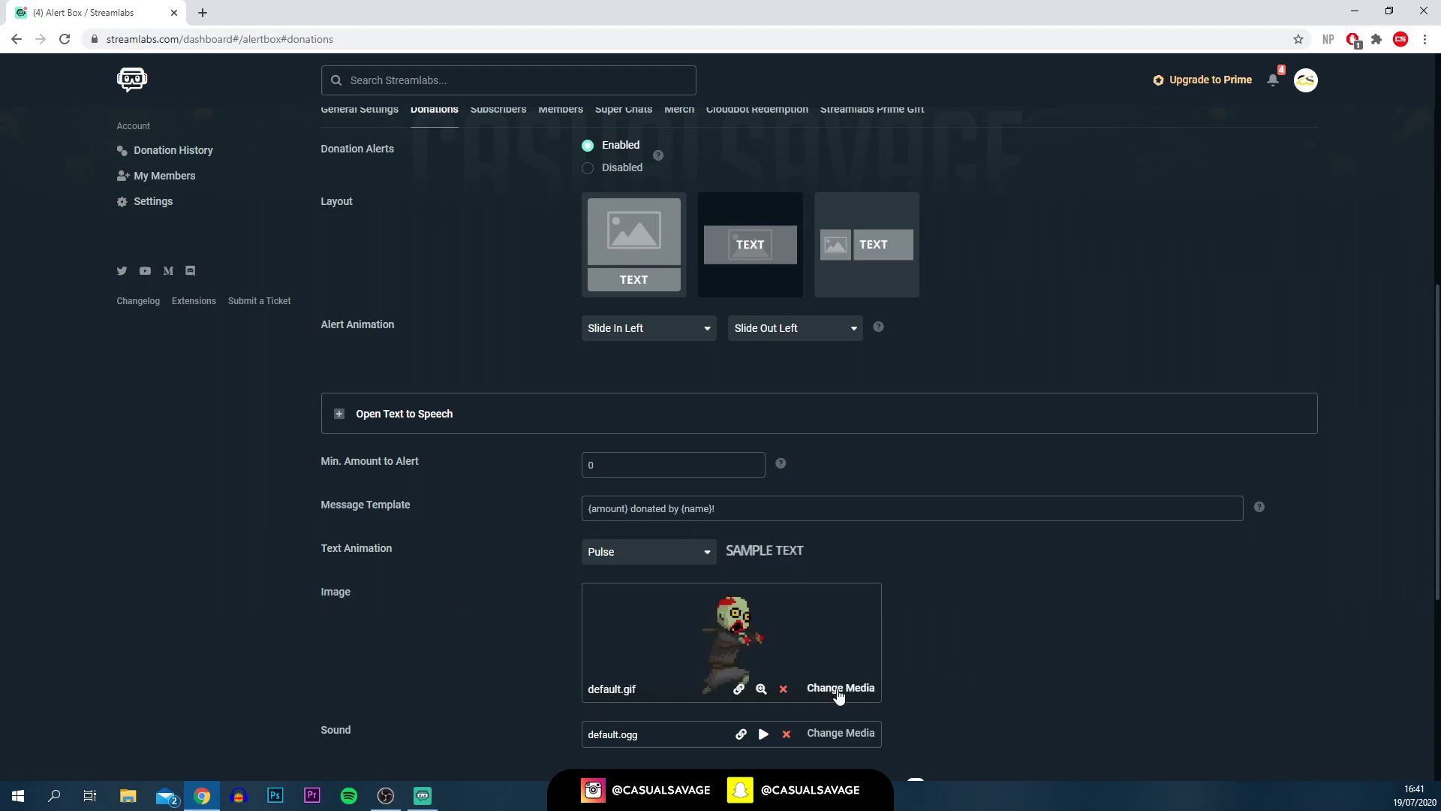
left_click(839, 695)
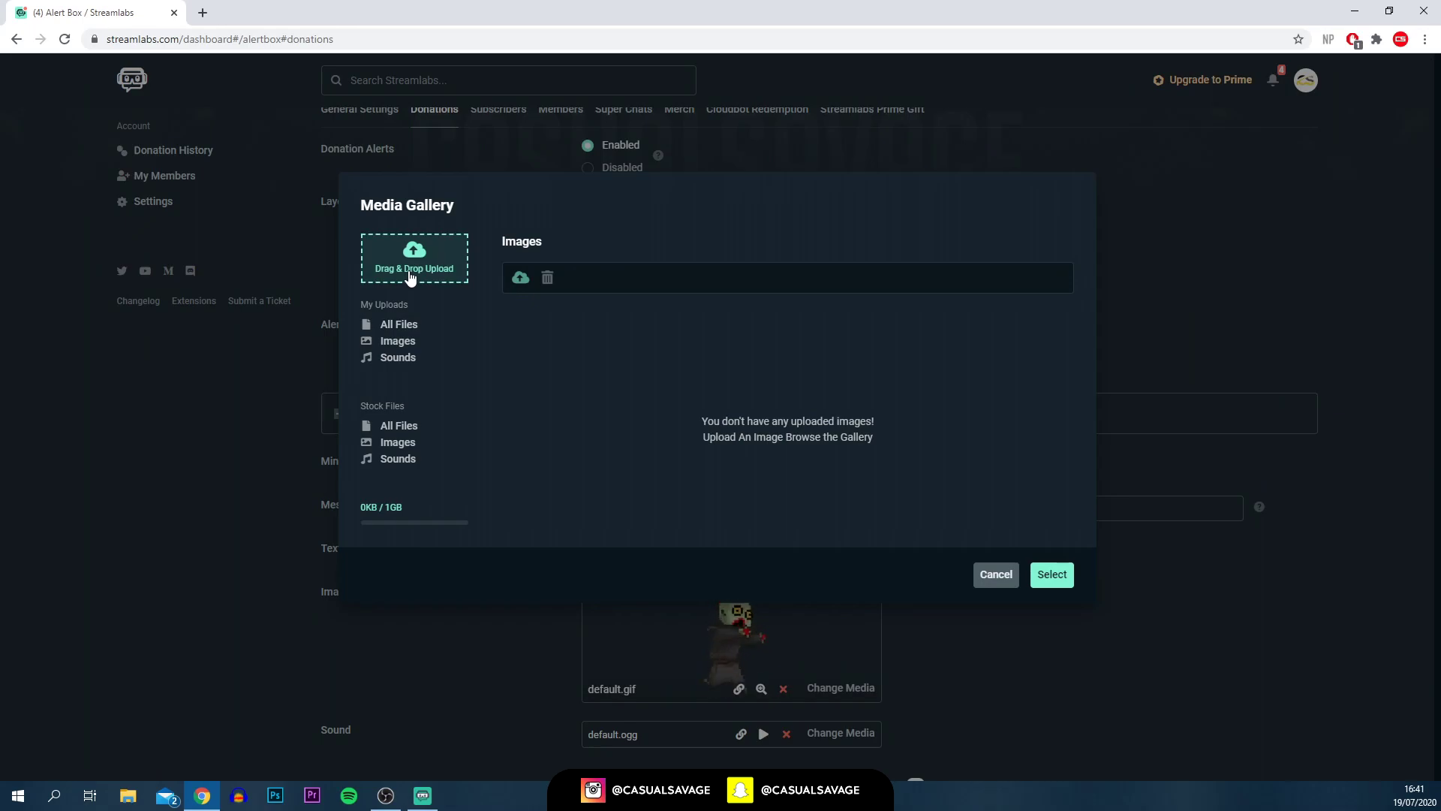
left_click(410, 277)
left_click(349, 262)
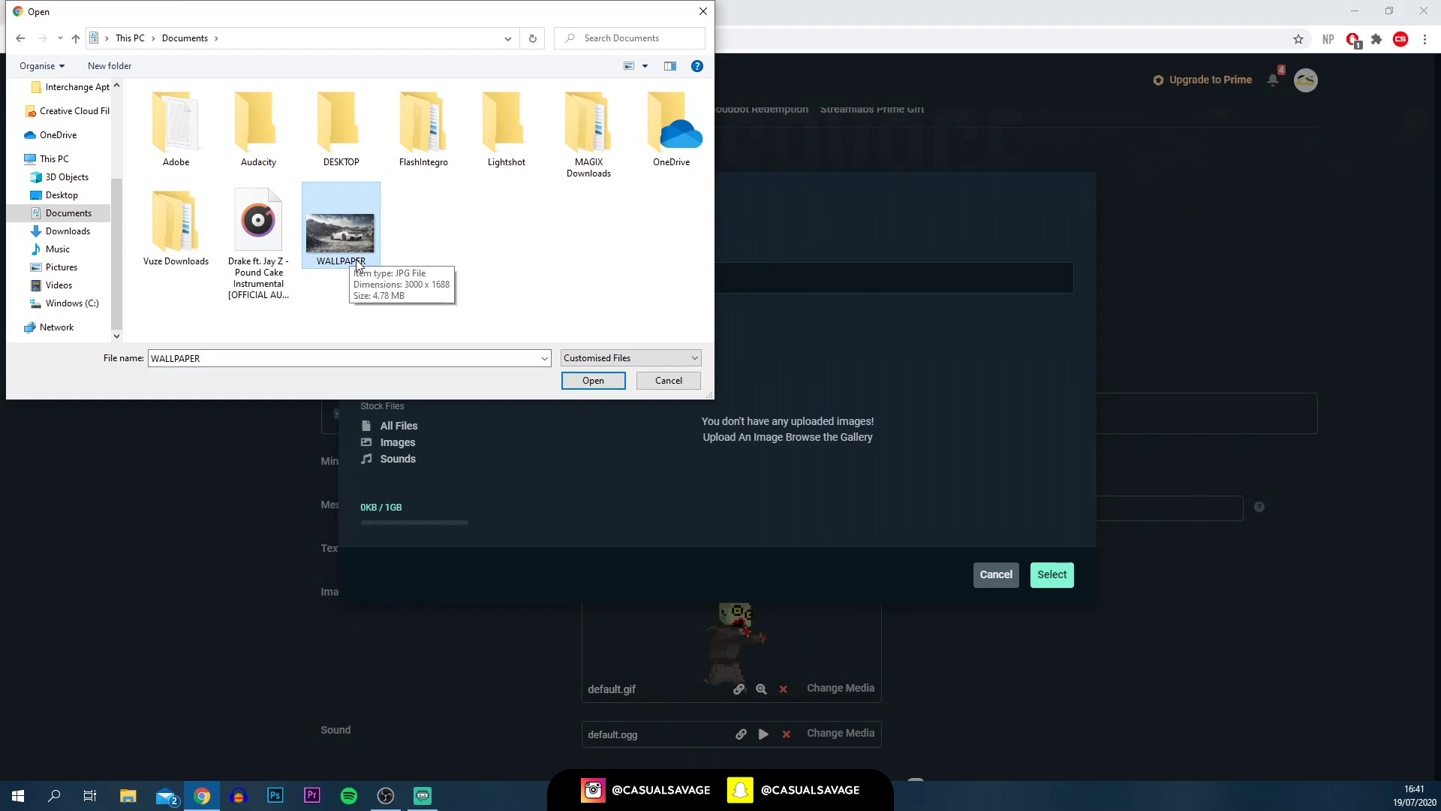
left_click(594, 381)
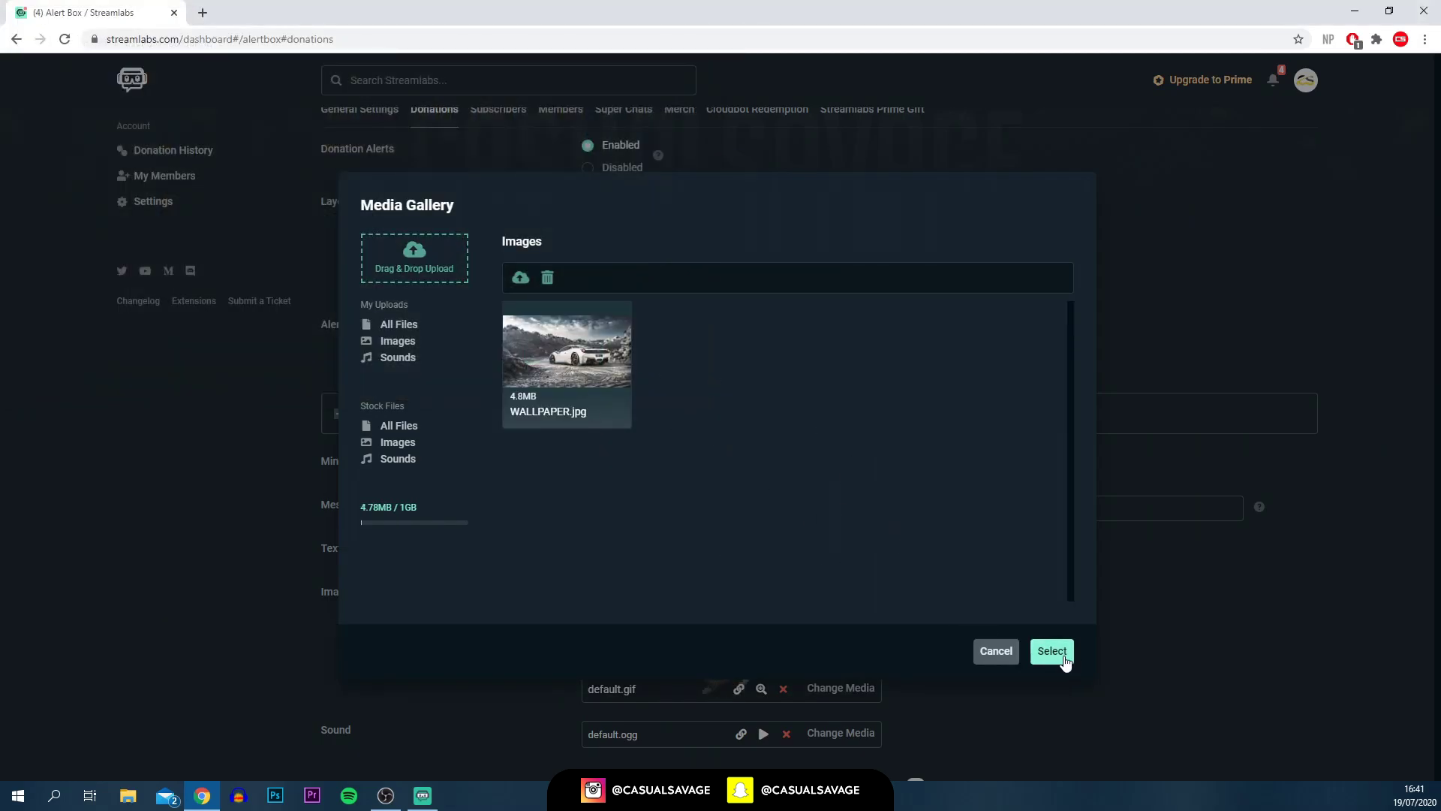
left_click(736, 682)
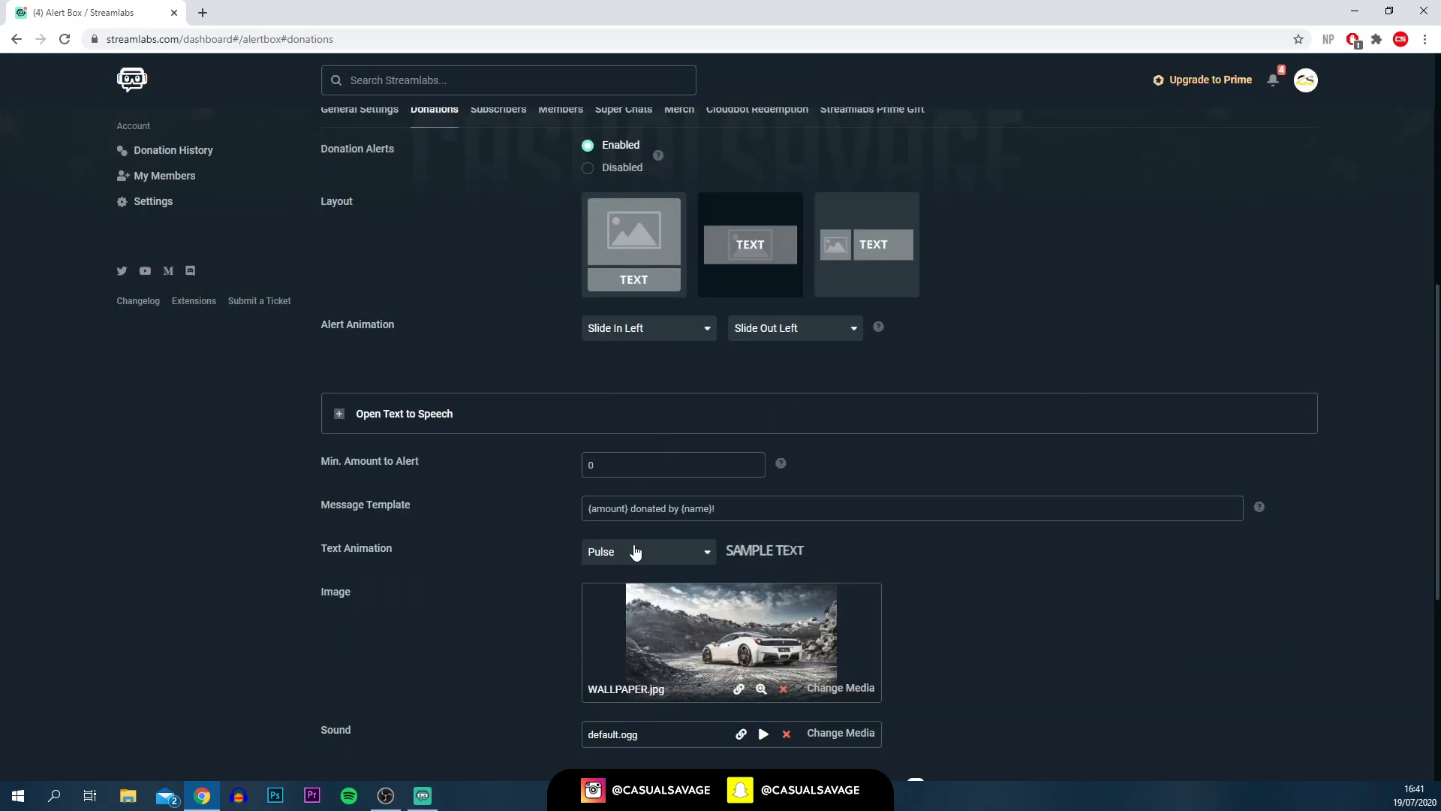
Step: Play the default sound, then upload and select Whoosh sound effect.mp3 as the alert sound
scroll(772, 635, "down", 2)
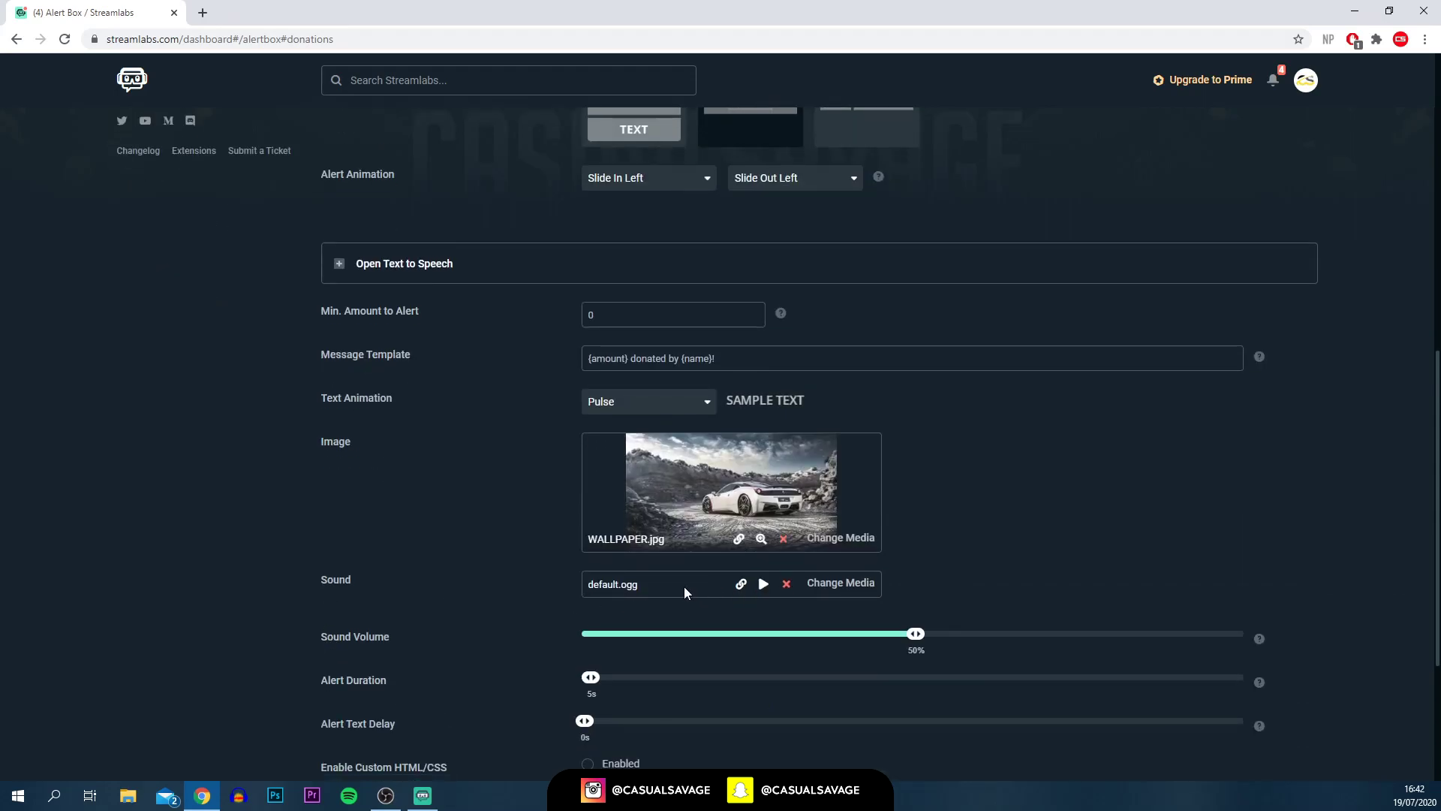
left_click(766, 592)
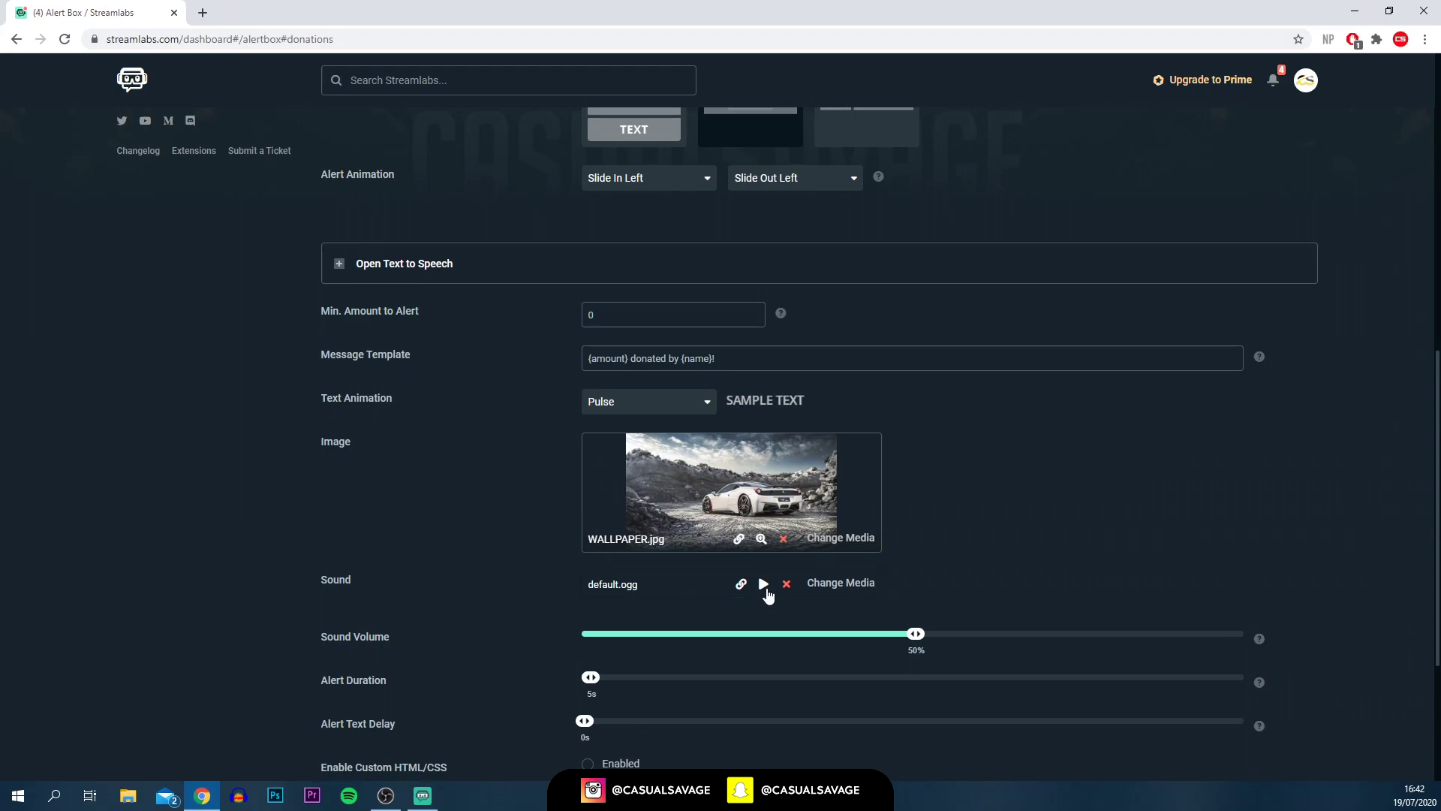
left_click(841, 594)
left_click(572, 132)
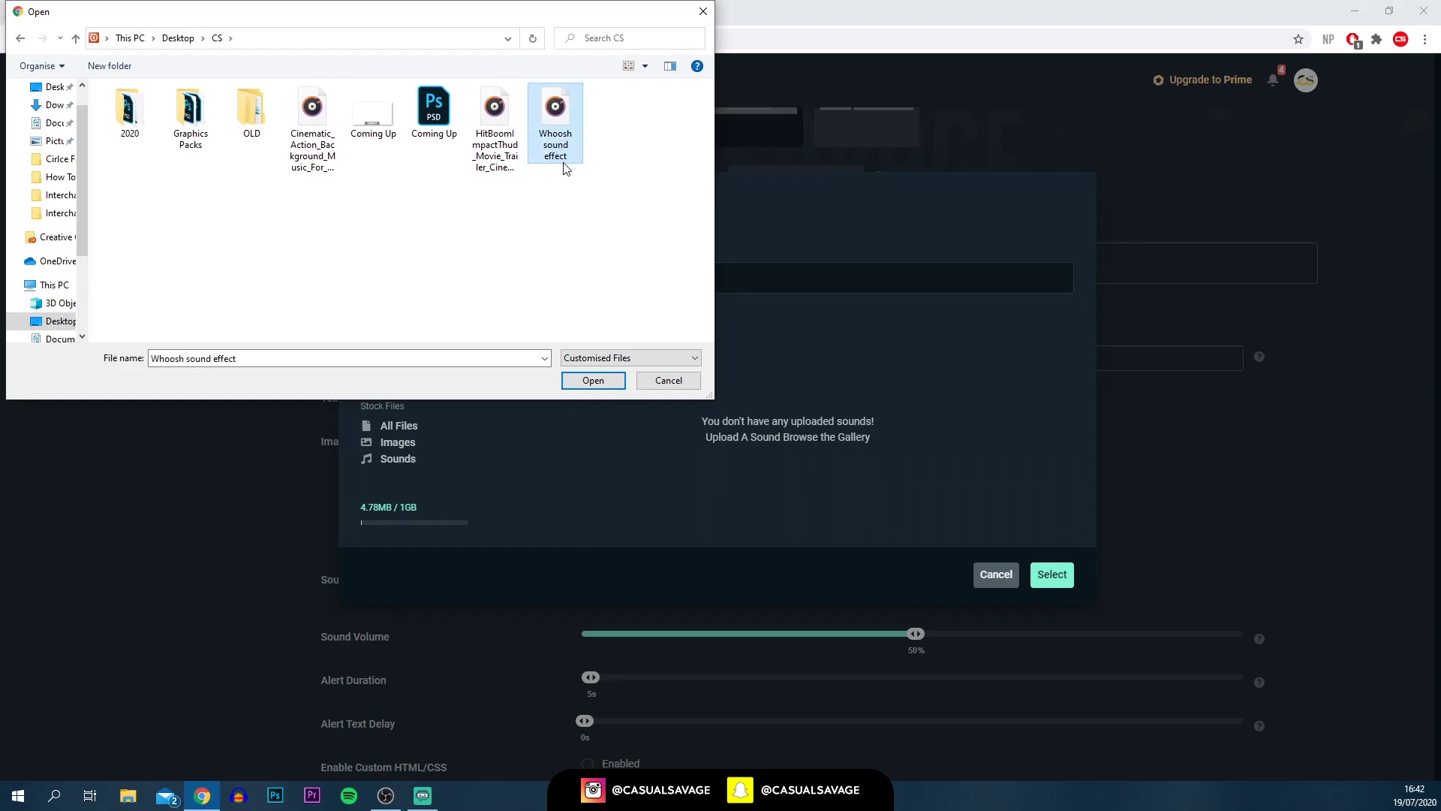
left_click(594, 381)
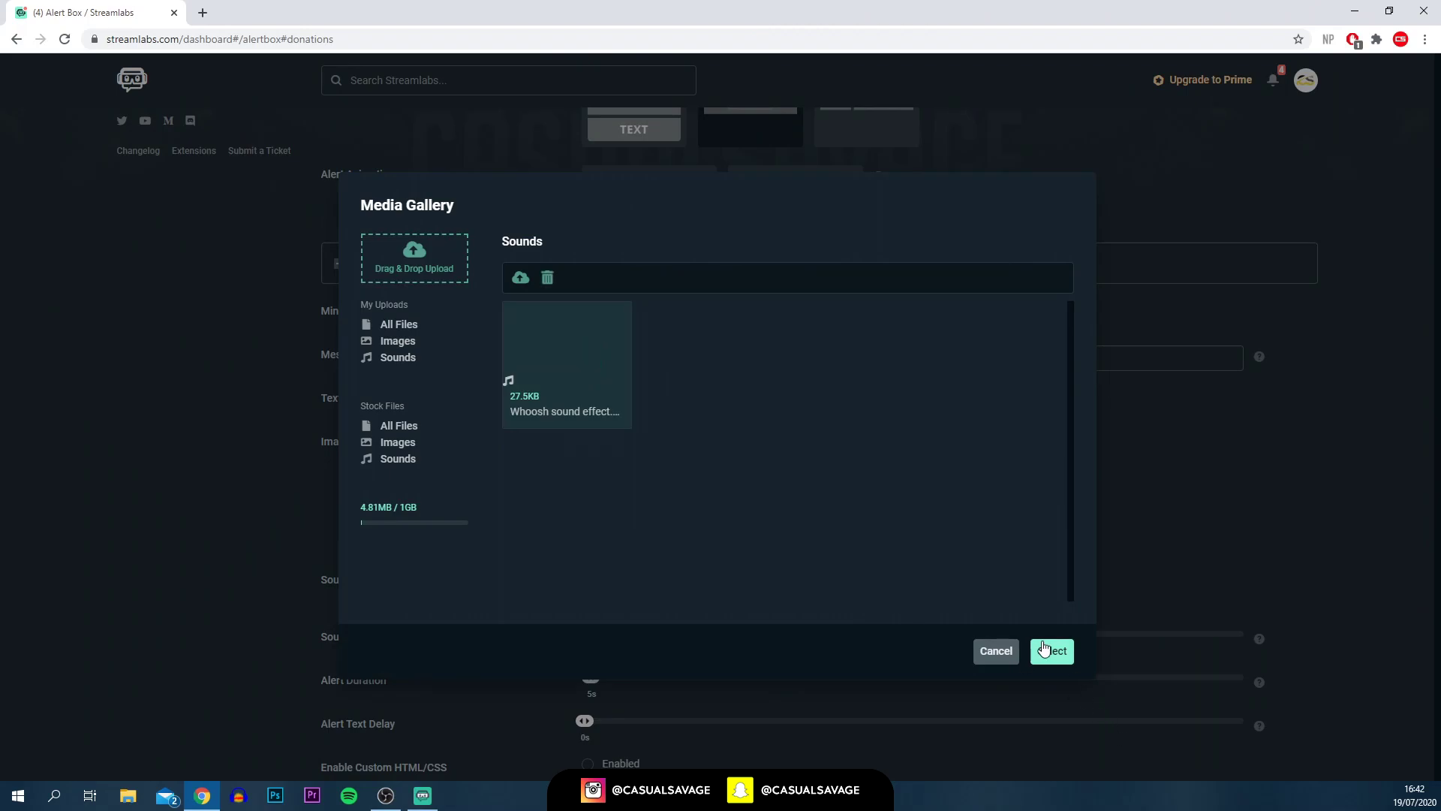
left_click(1051, 653)
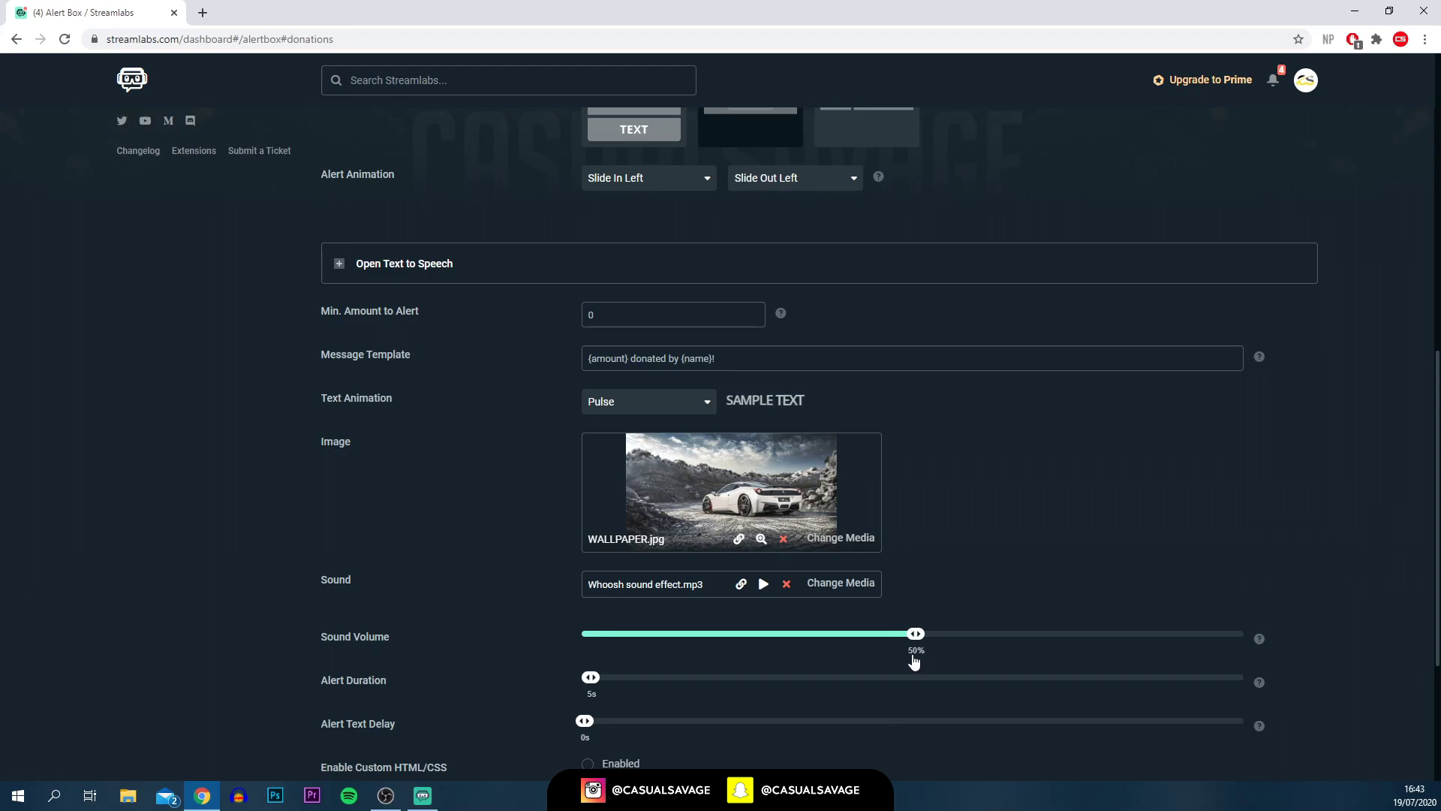
scroll(321, 622, "down", 2)
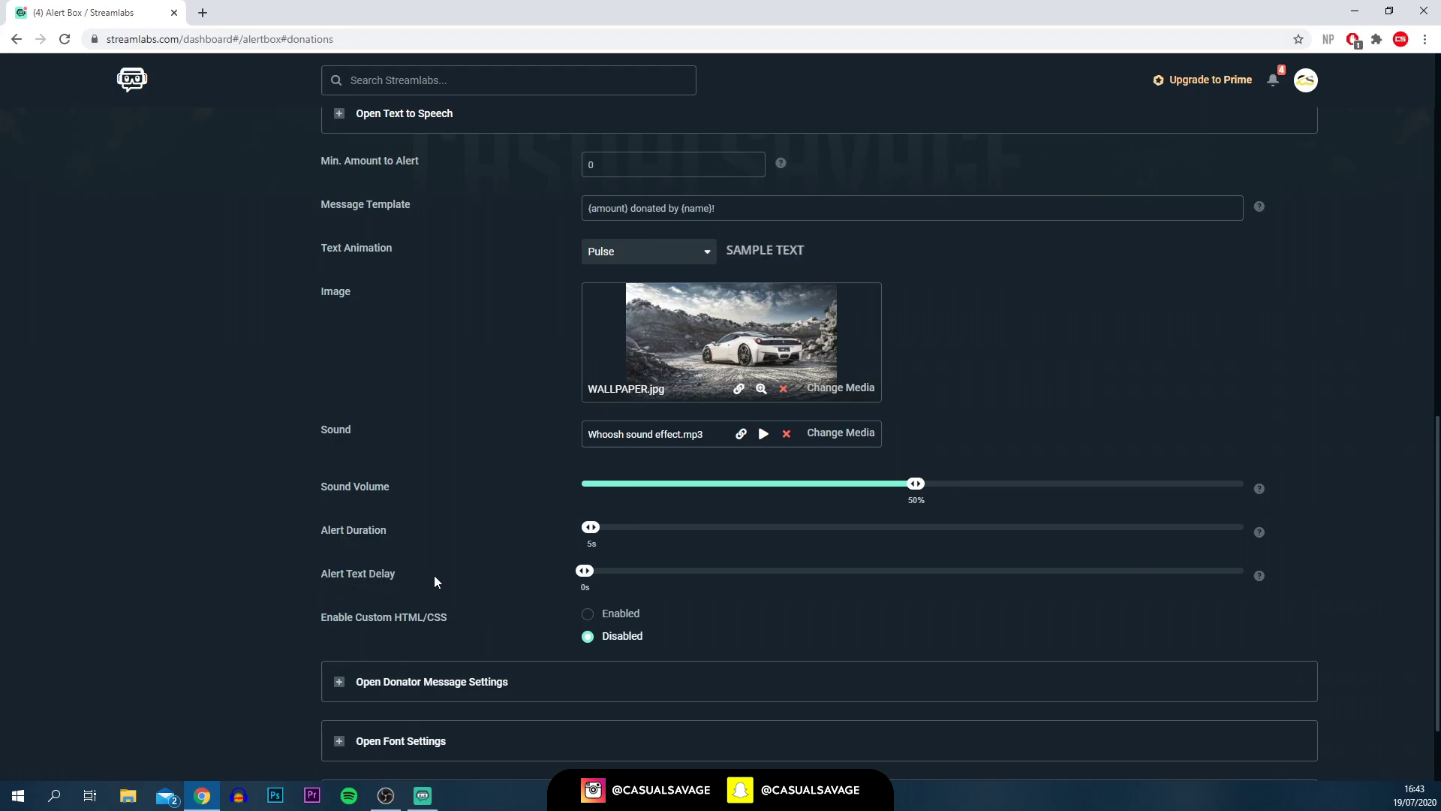
scroll(434, 575, "down", 1)
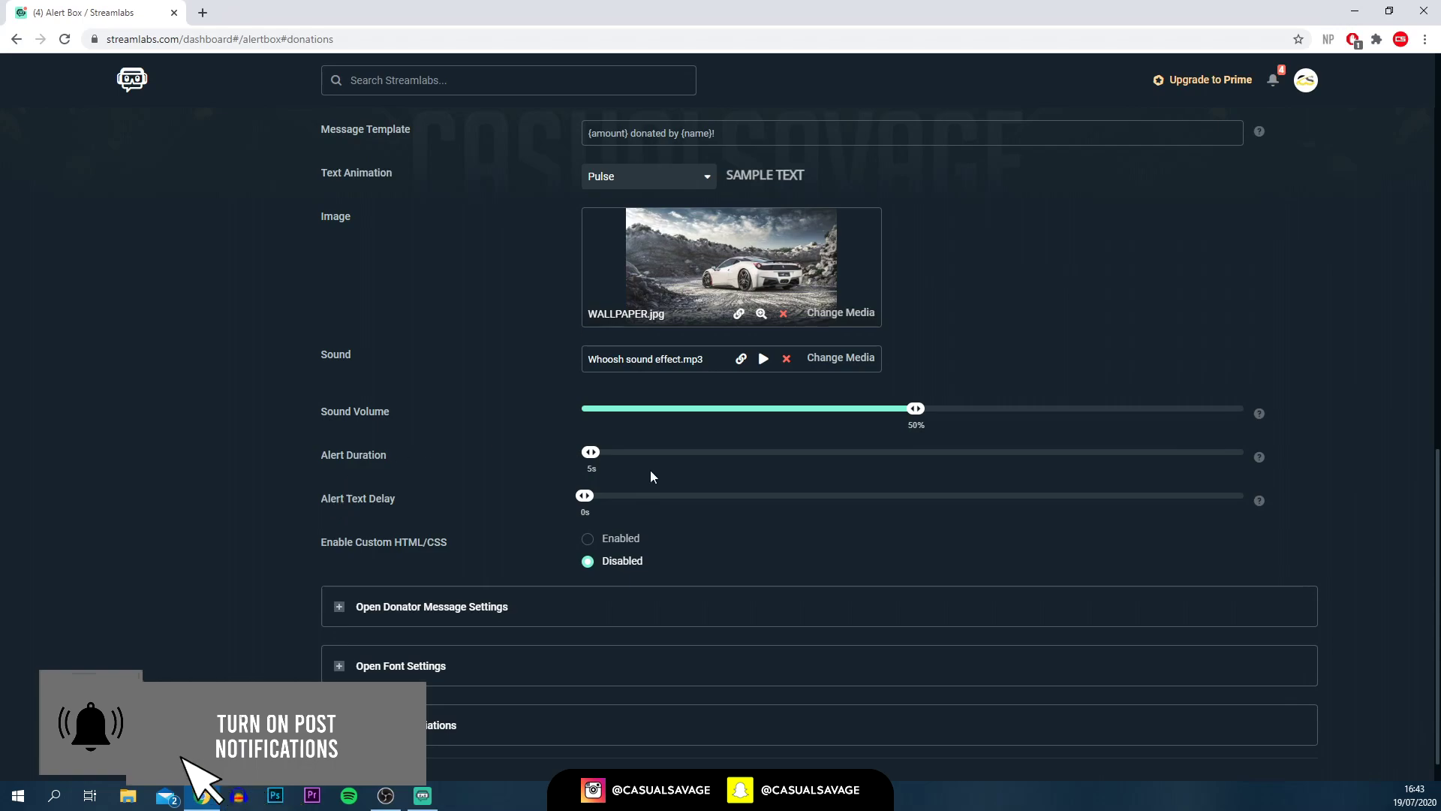
triple_click(534, 541)
left_click(518, 543)
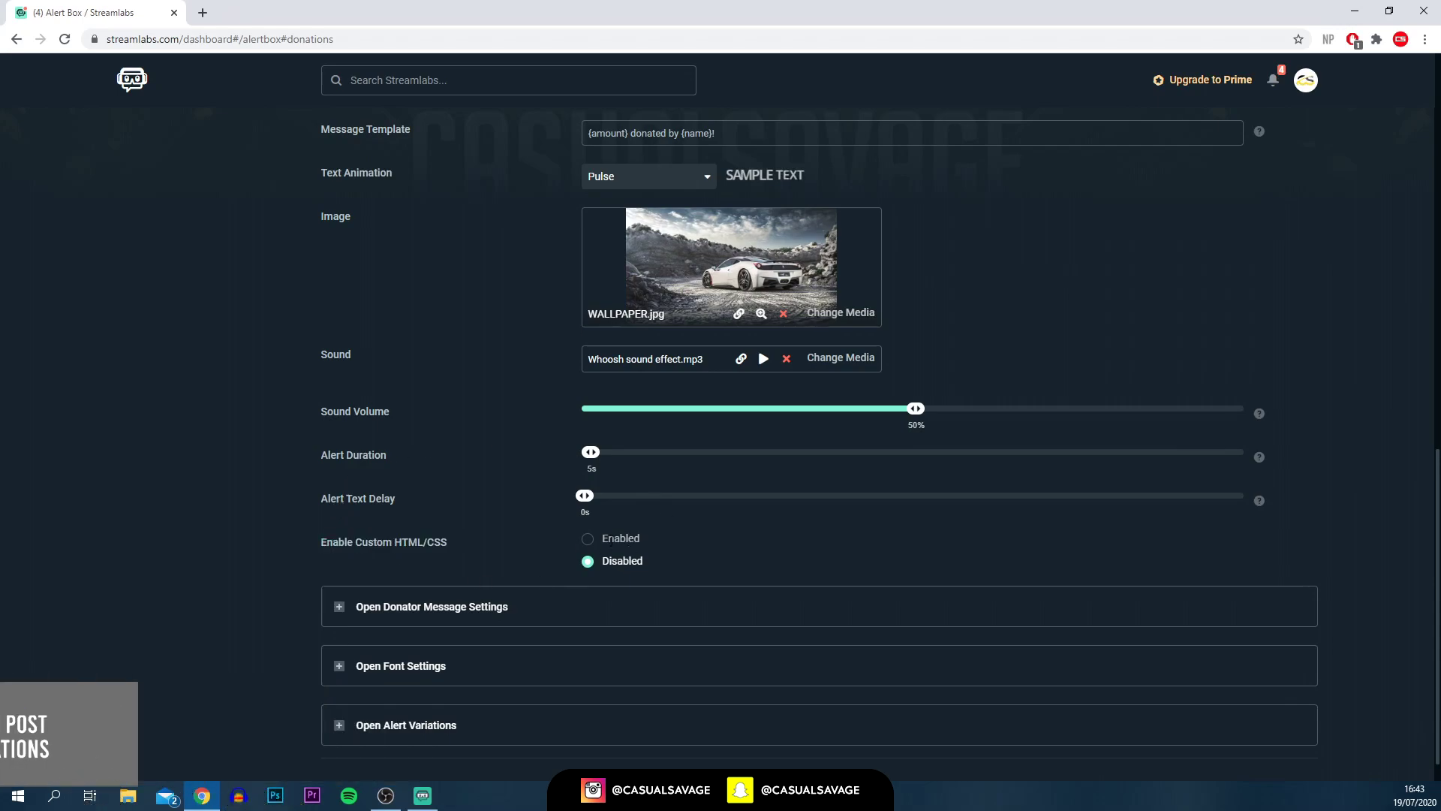
left_click(587, 541)
scroll(404, 564, "down", 3)
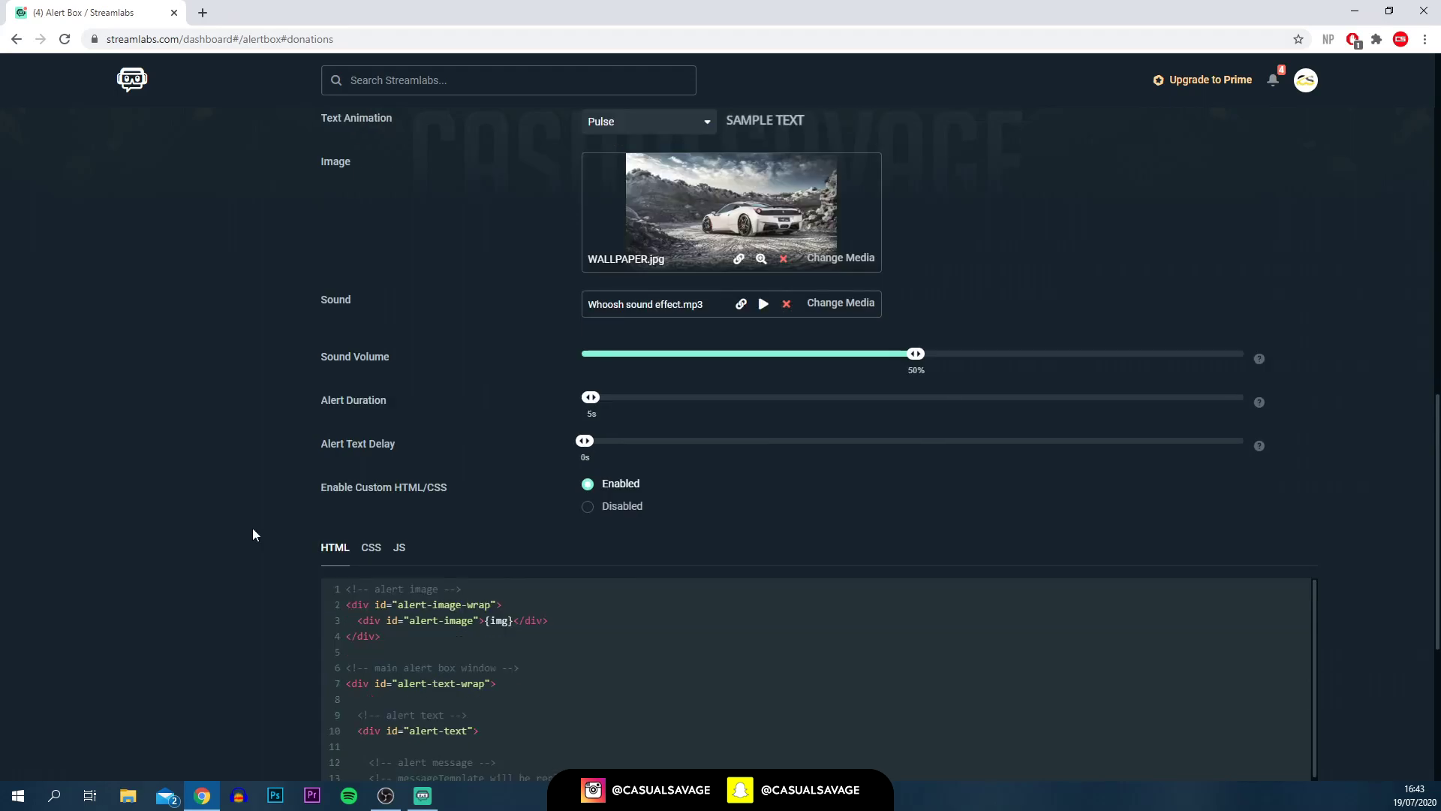
left_click(587, 335)
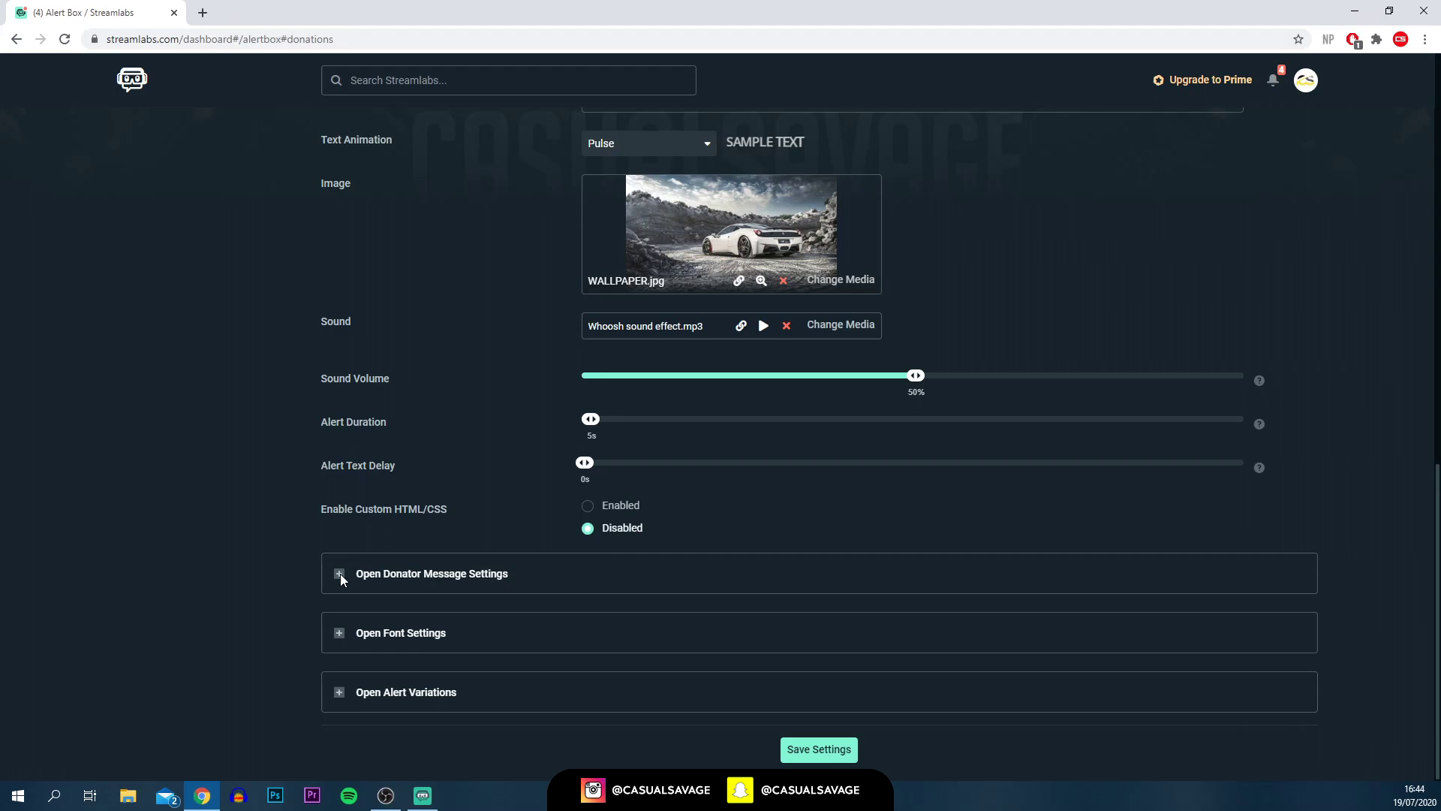
left_click(349, 573)
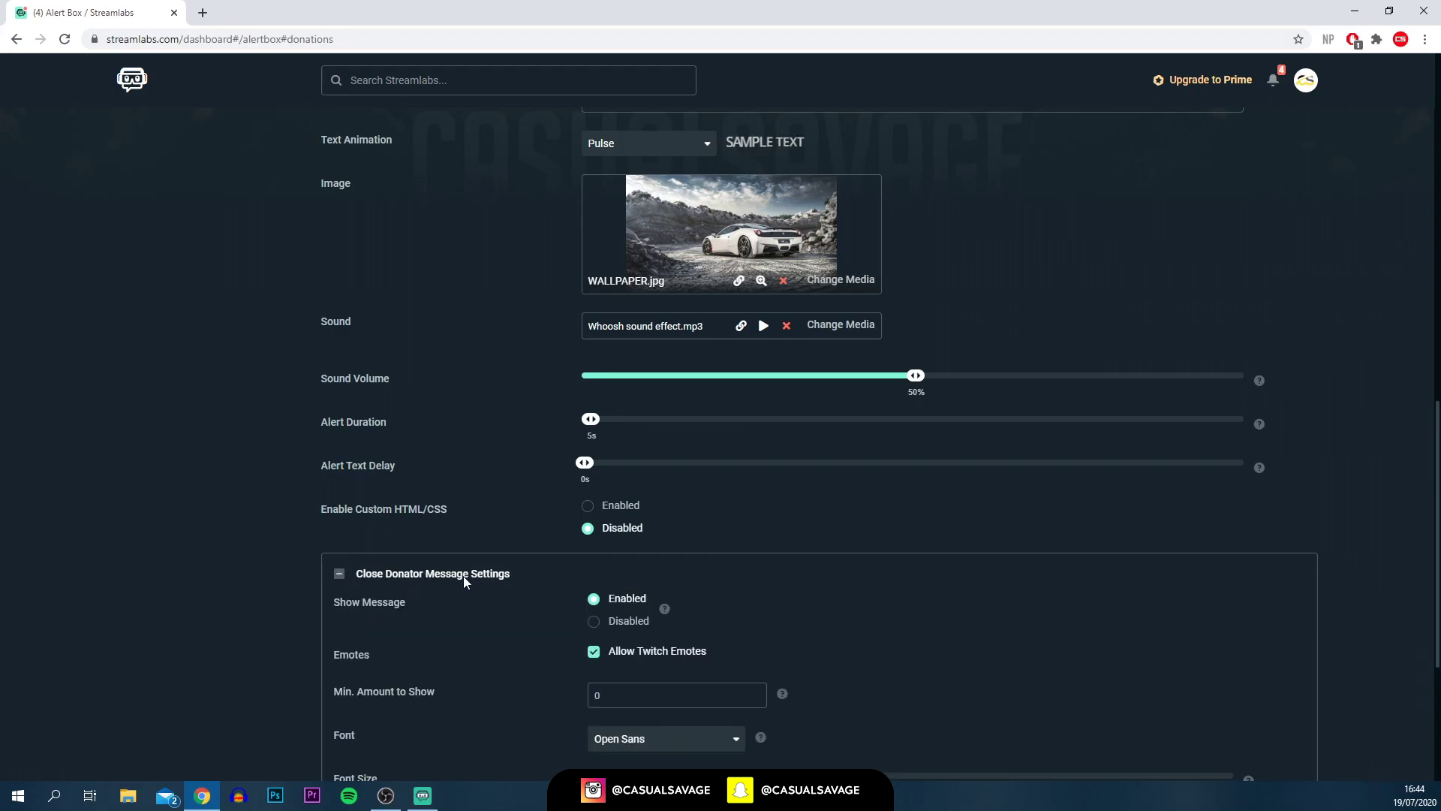
scroll(467, 574, "down", 1)
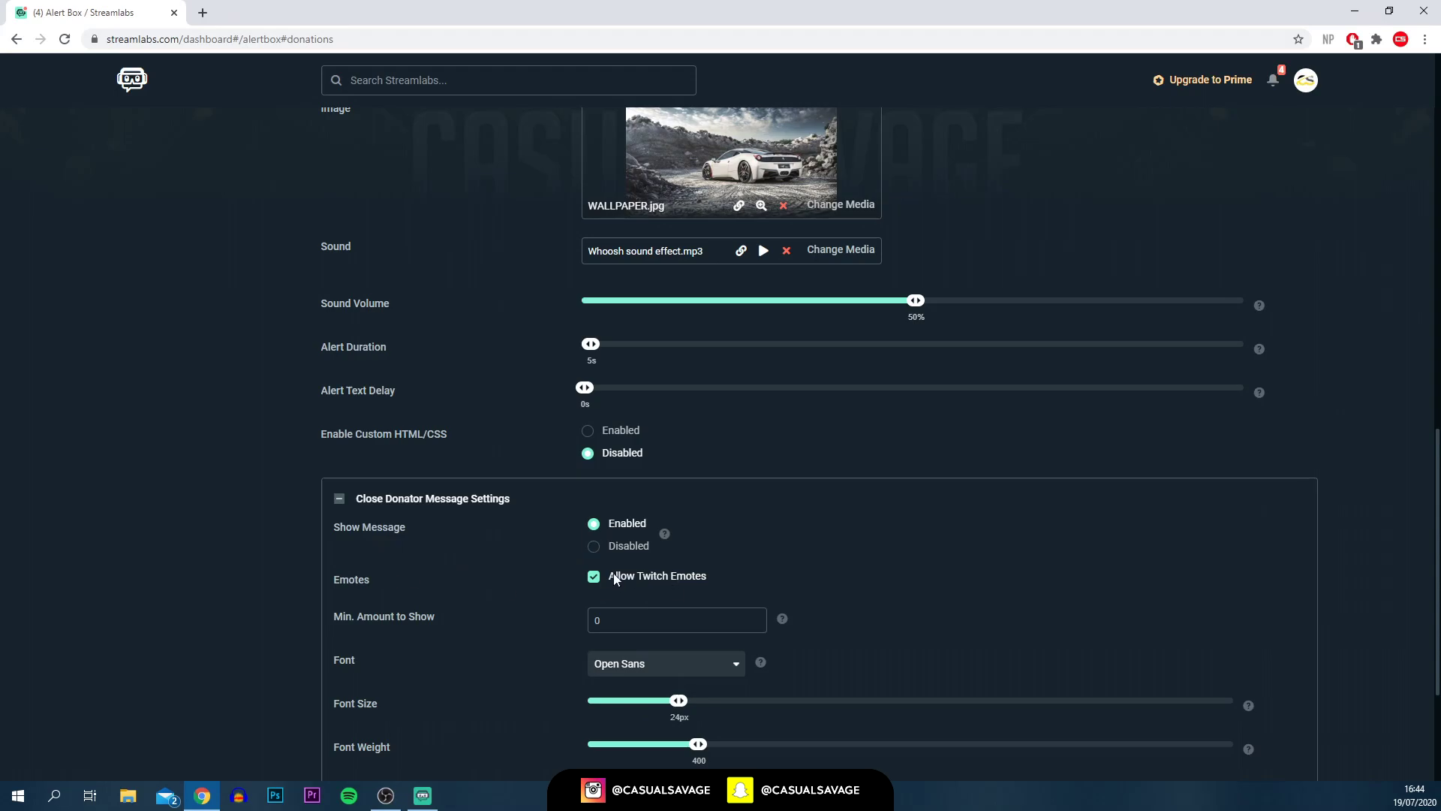
left_click_drag(614, 578, 708, 574)
left_click(707, 574)
scroll(442, 570, "down", 1)
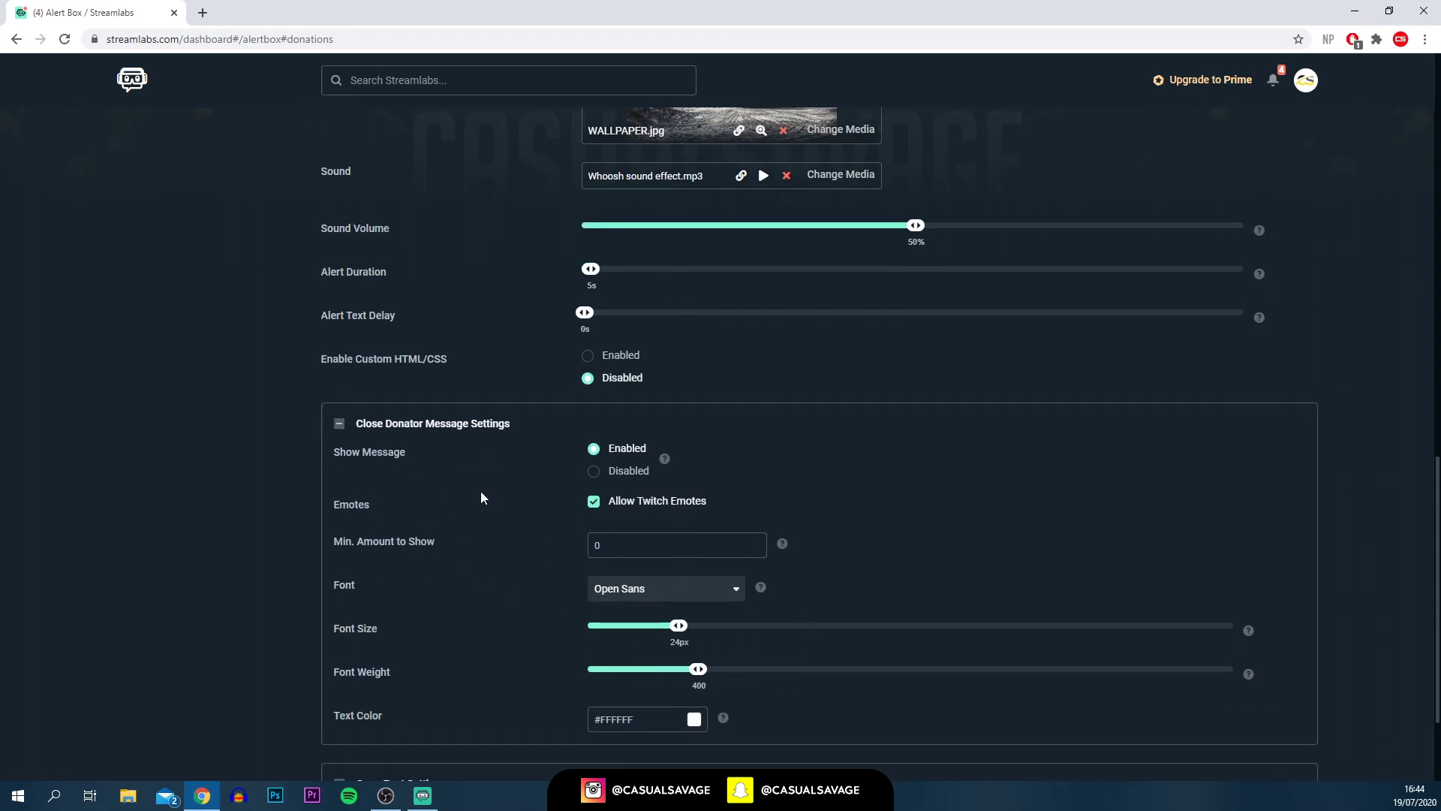
left_click(340, 423)
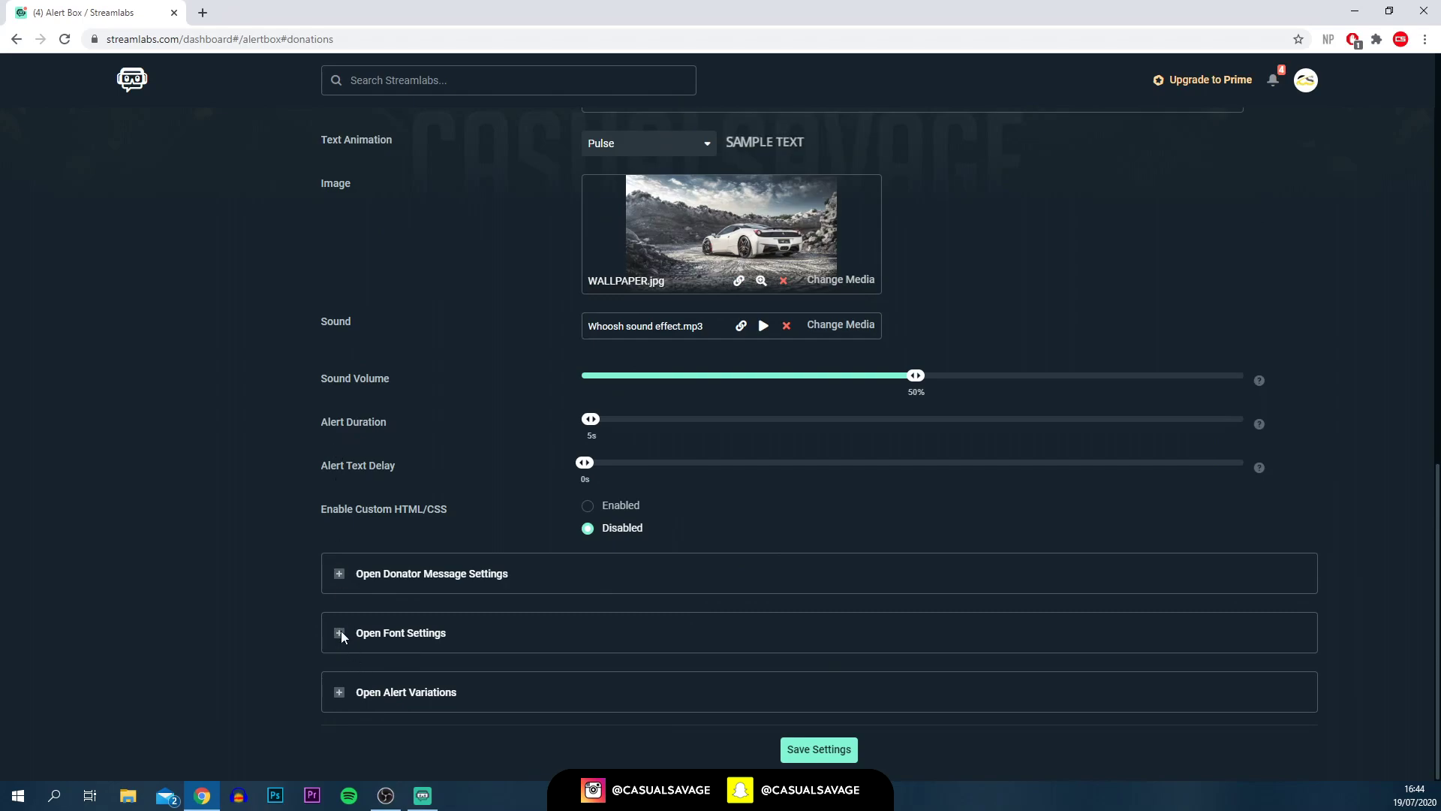
Step: Expand Font Settings and choose the Julee font for the alert text
left_click(341, 635)
scroll(362, 686, "down", 2)
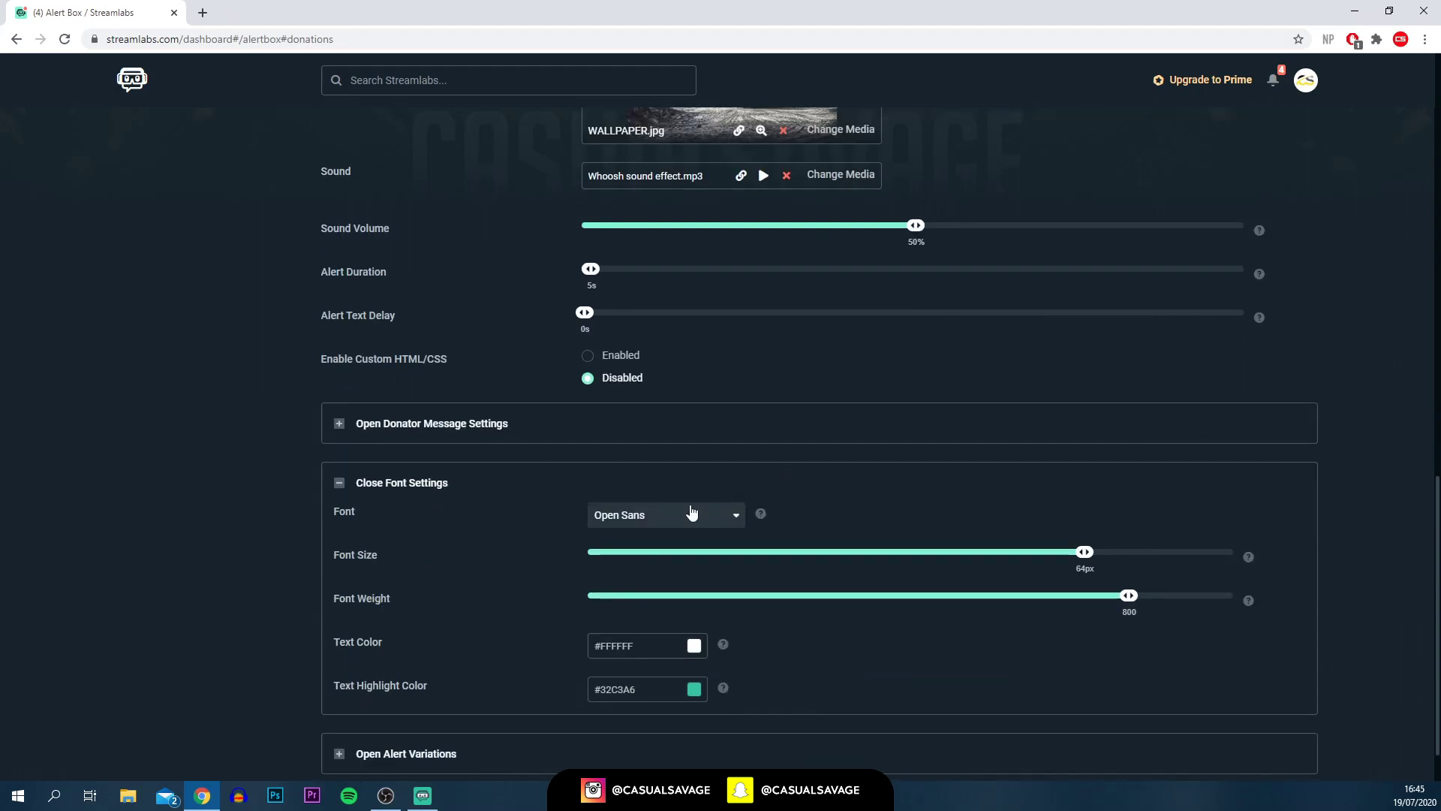
left_click(682, 530)
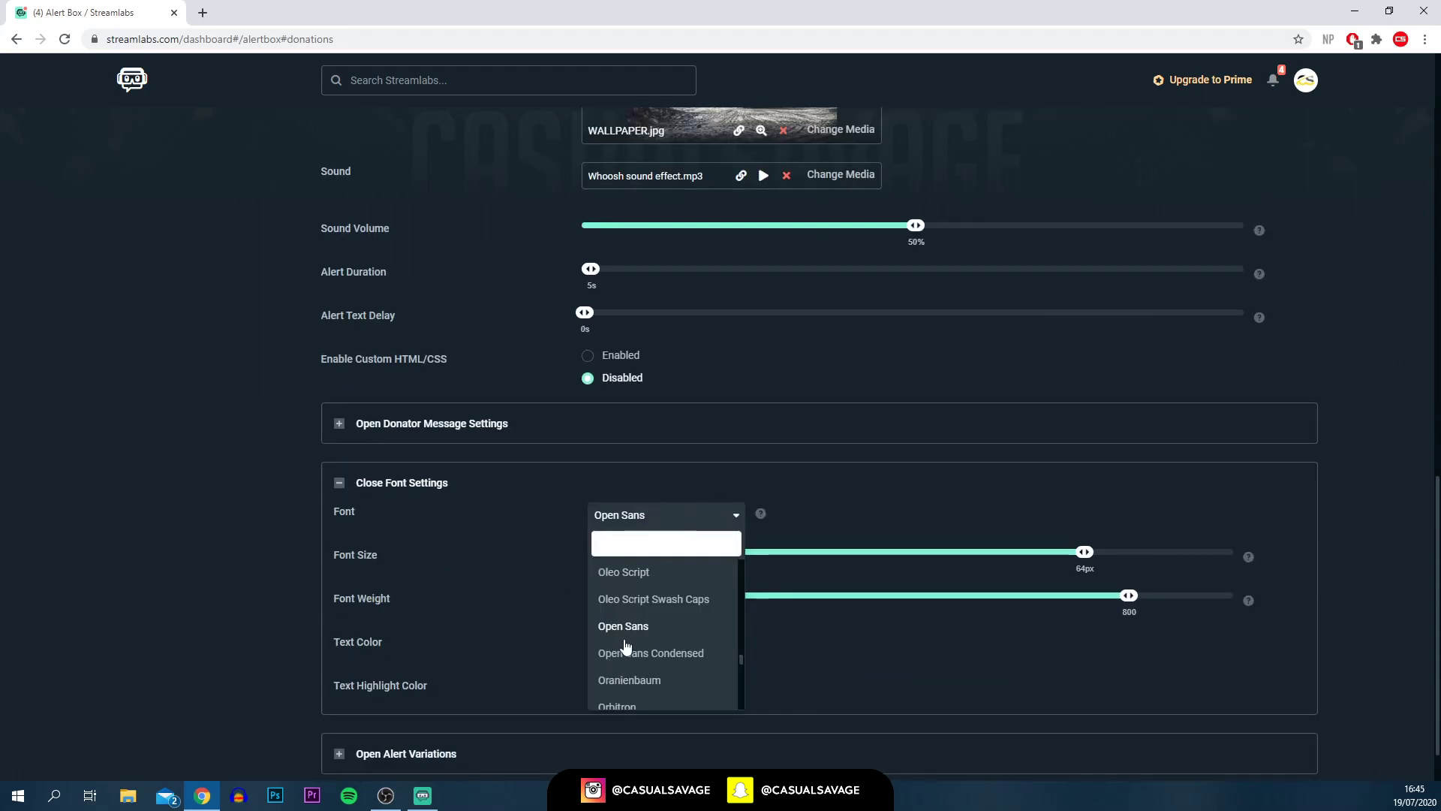
mouse_move(740, 660)
left_mouse_down()
mouse_move(745, 707)
mouse_move(755, 573)
mouse_move(747, 617)
left_mouse_up()
left_click(638, 600)
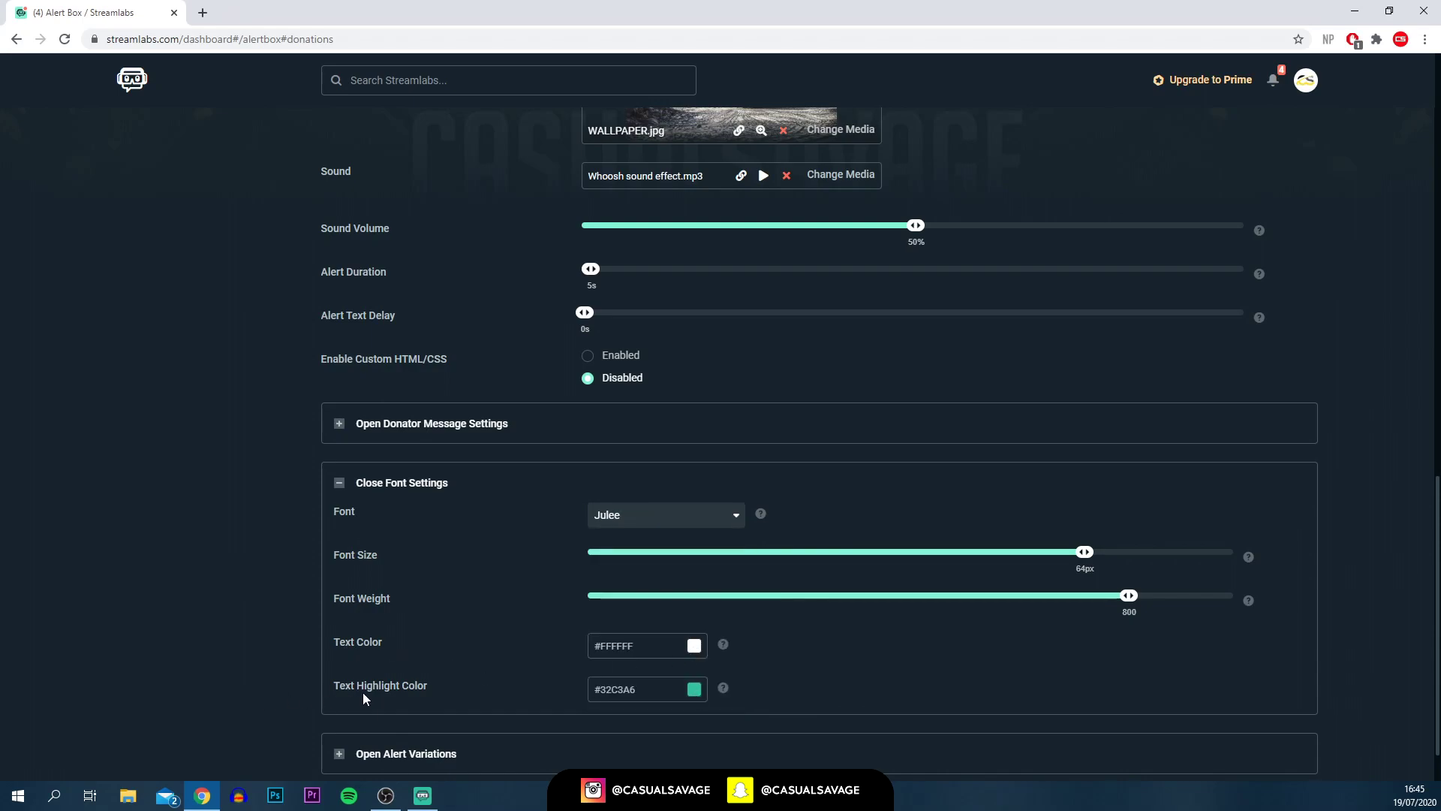
left_click(518, 683)
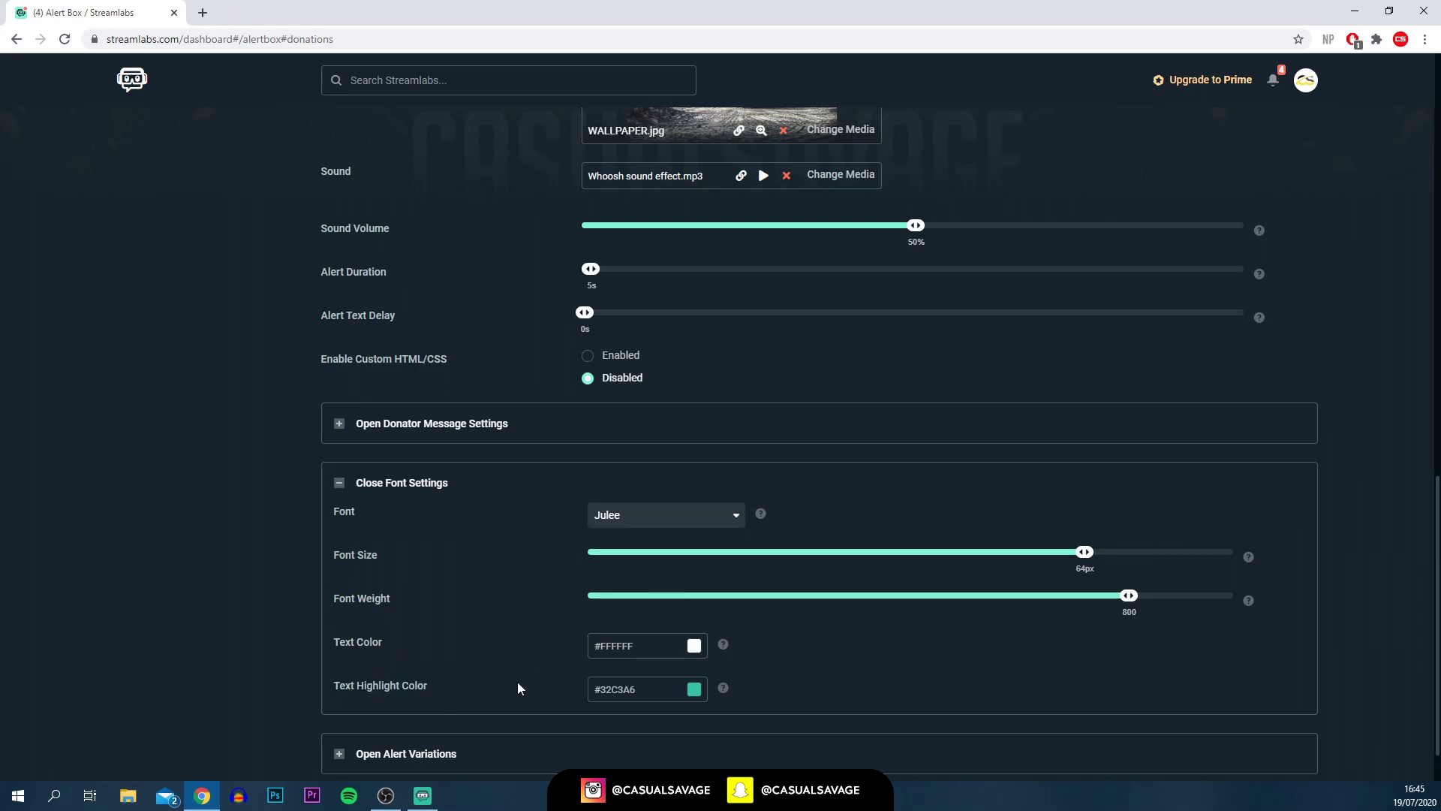
Step: Set the text colour to yellow #FFF400 and the text highlight colour to black #000000
left_click(693, 648)
left_click_drag(625, 768, 652, 767)
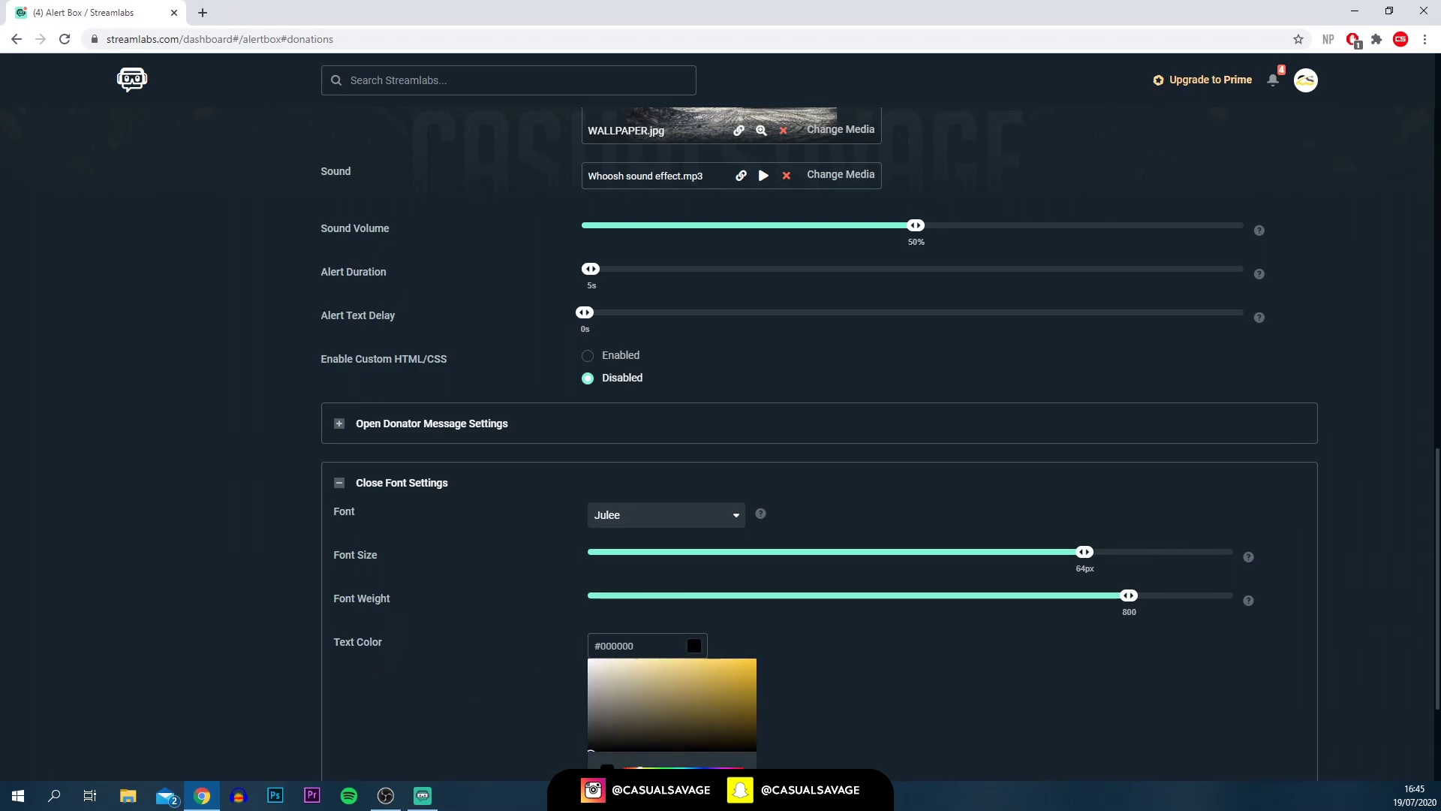
left_click(740, 696)
left_click_drag(740, 696, 752, 629)
left_click(752, 629)
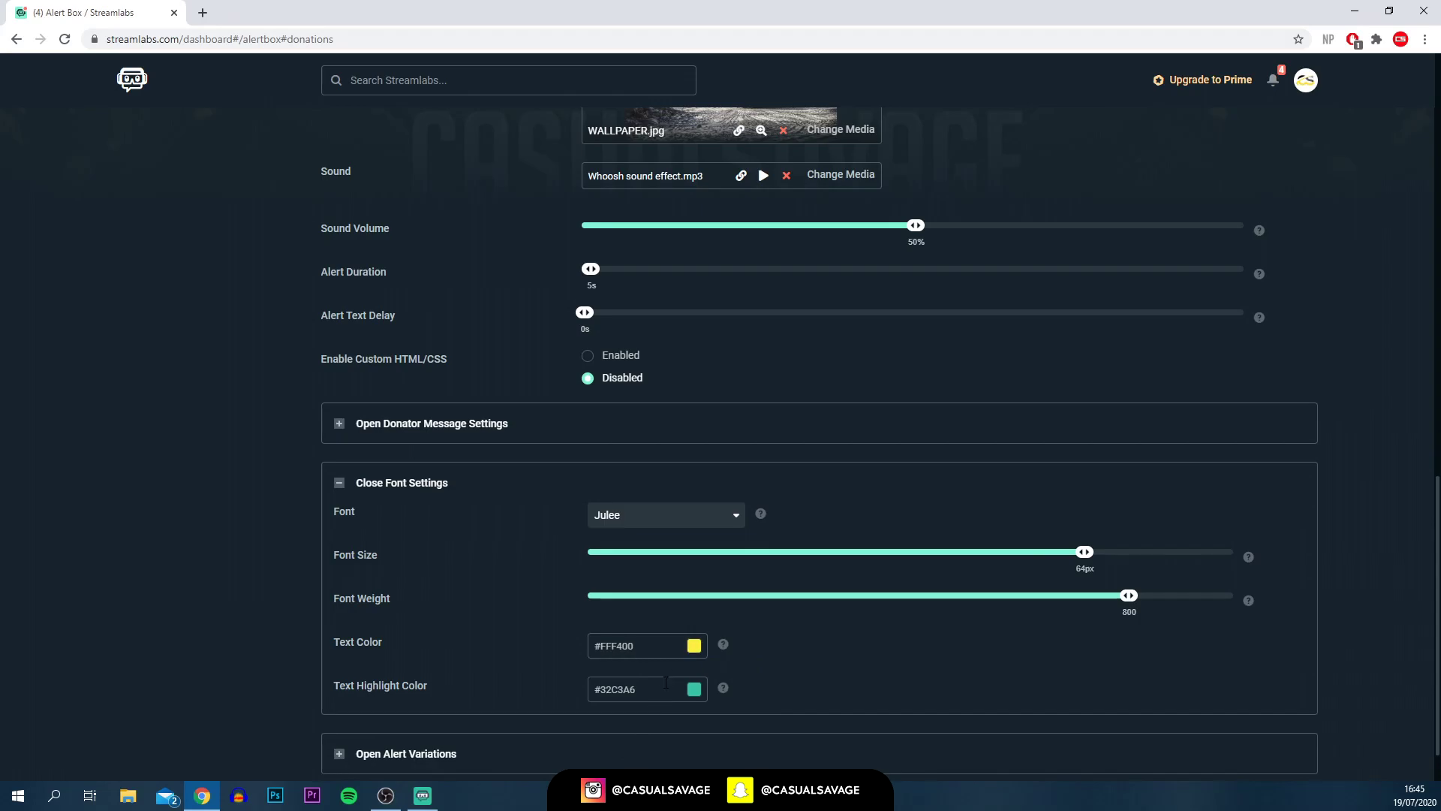
left_click(692, 691)
scroll(661, 691, "down", 2)
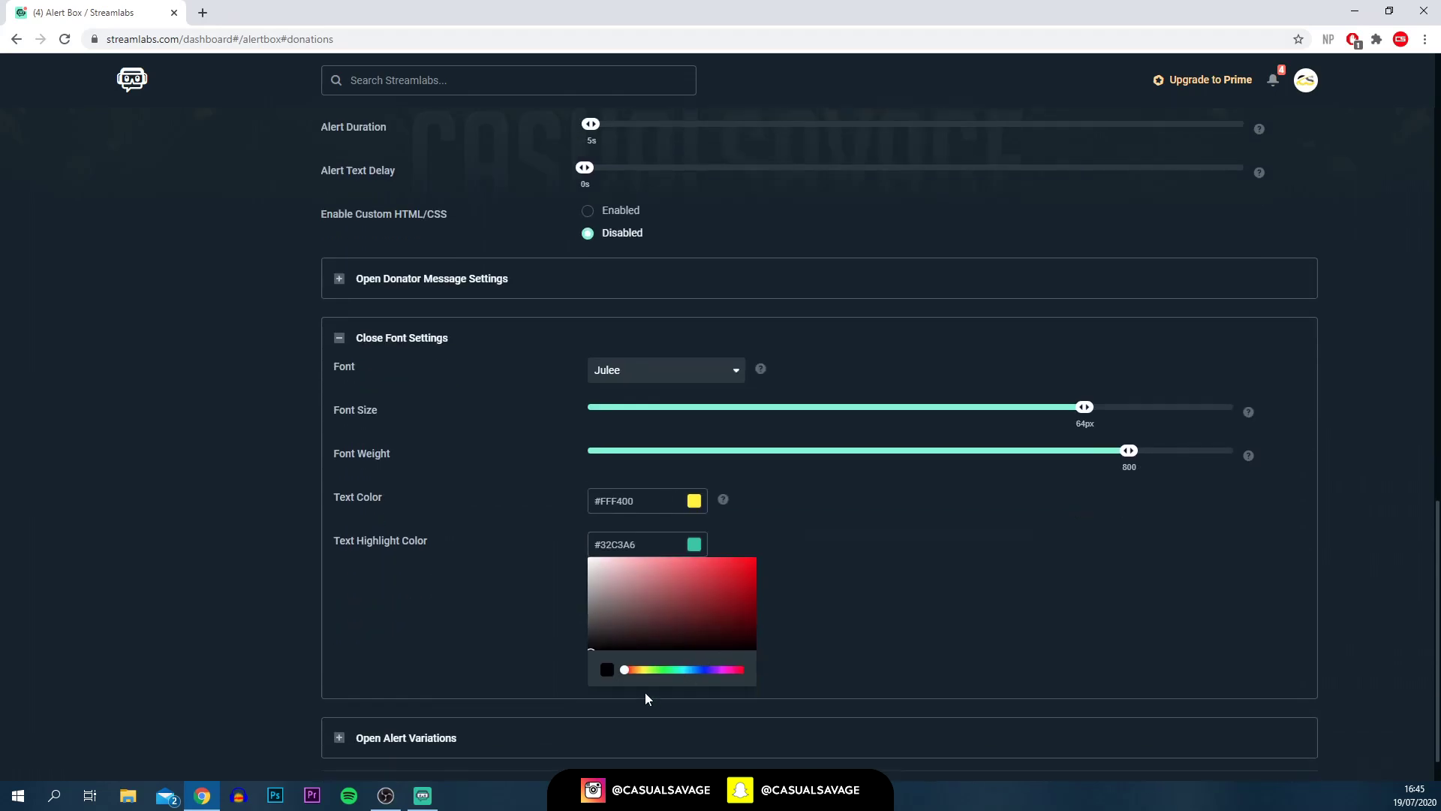
left_click_drag(578, 648, 572, 663)
left_click(572, 663)
scroll(570, 601, "up", 1)
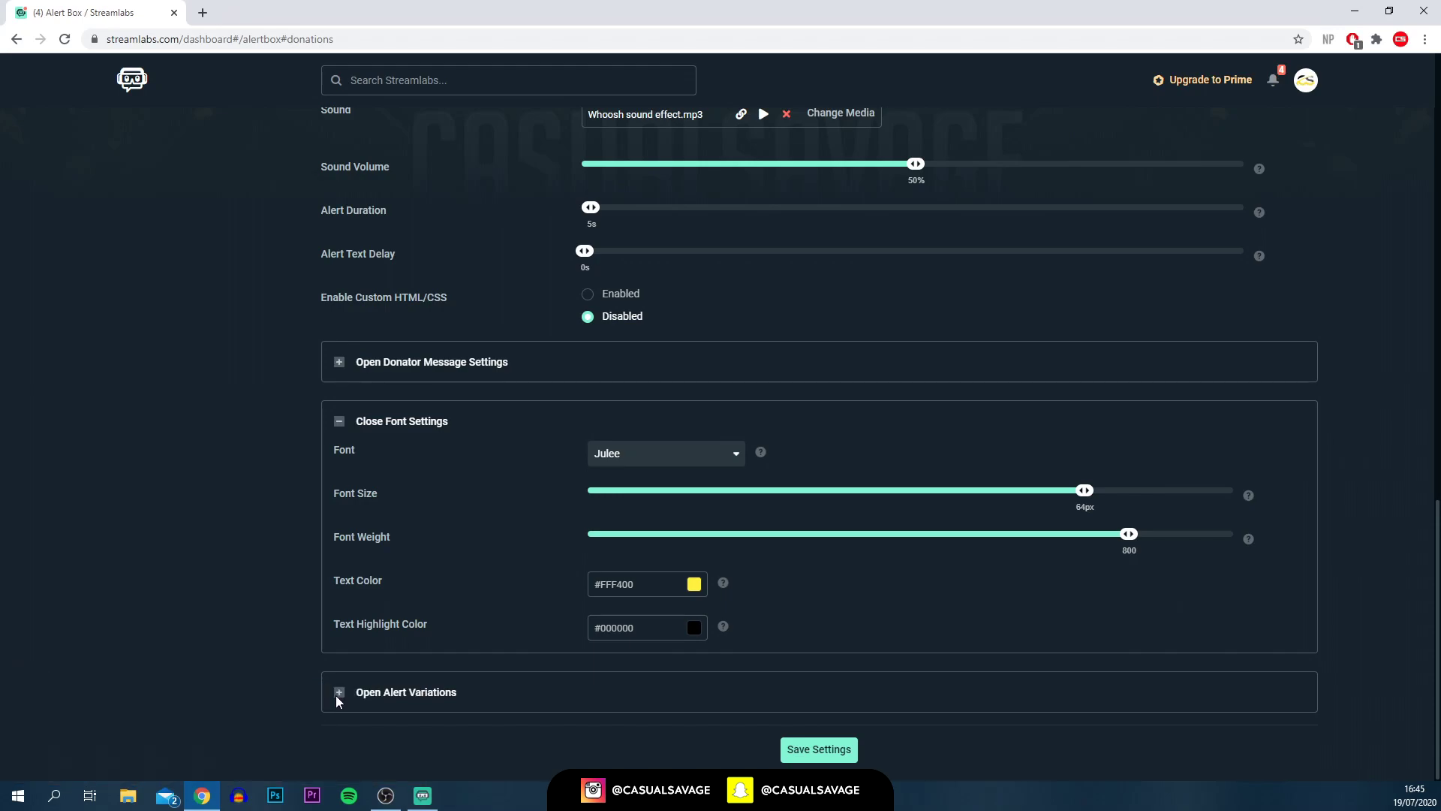
Step: Expand Alert Variations, then switch back to Streamlabs OBS
left_click(339, 692)
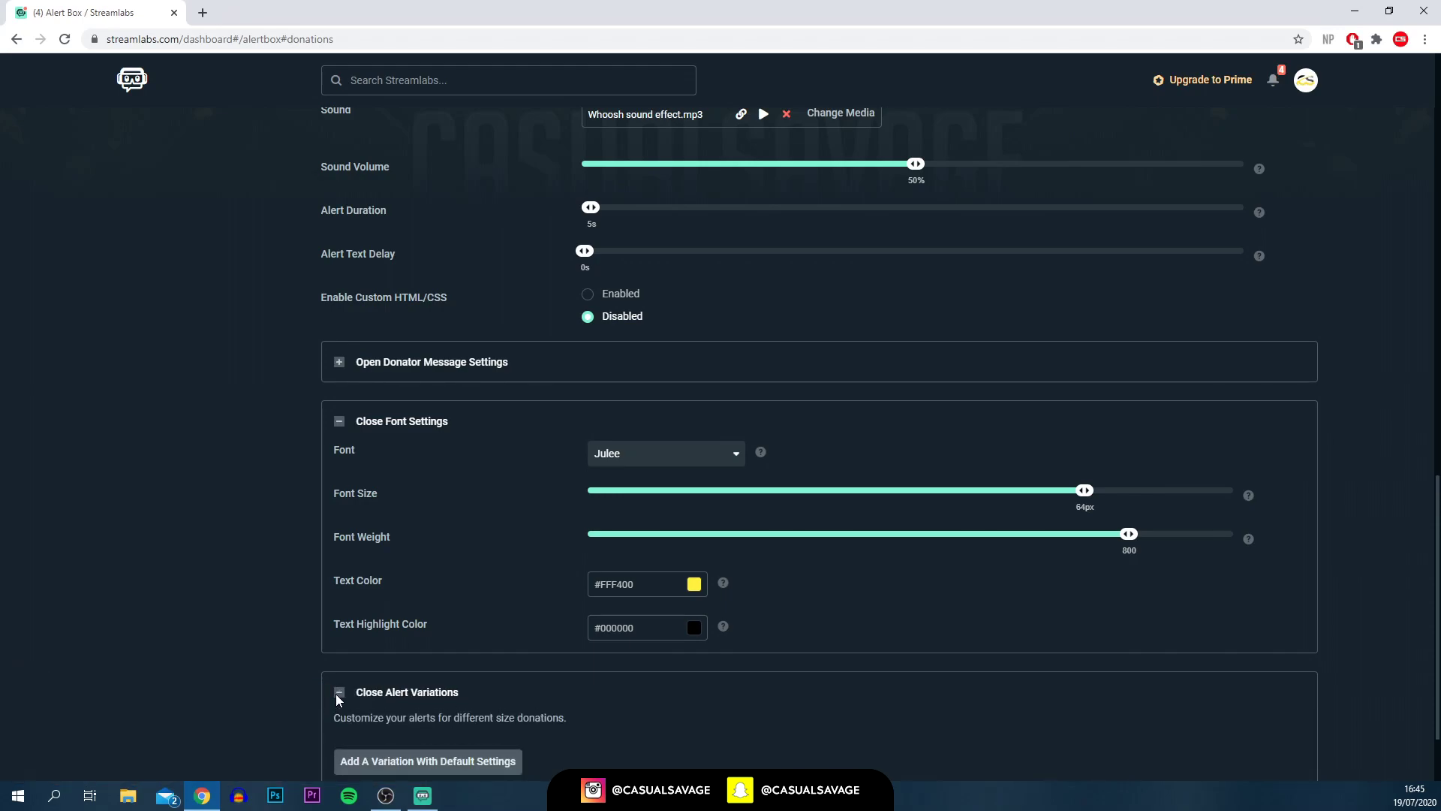
scroll(335, 694, "down", 2)
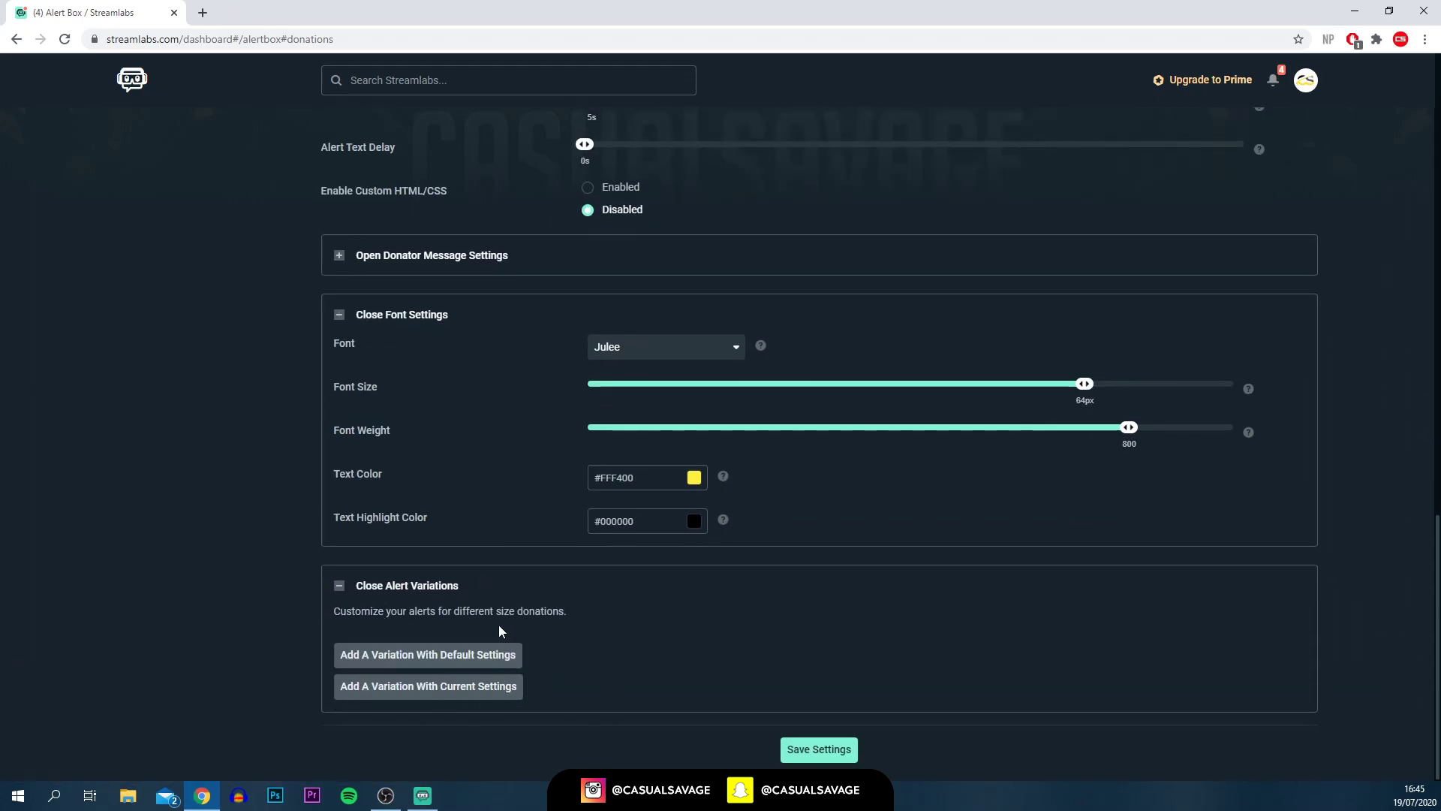
key("alt+Tab")
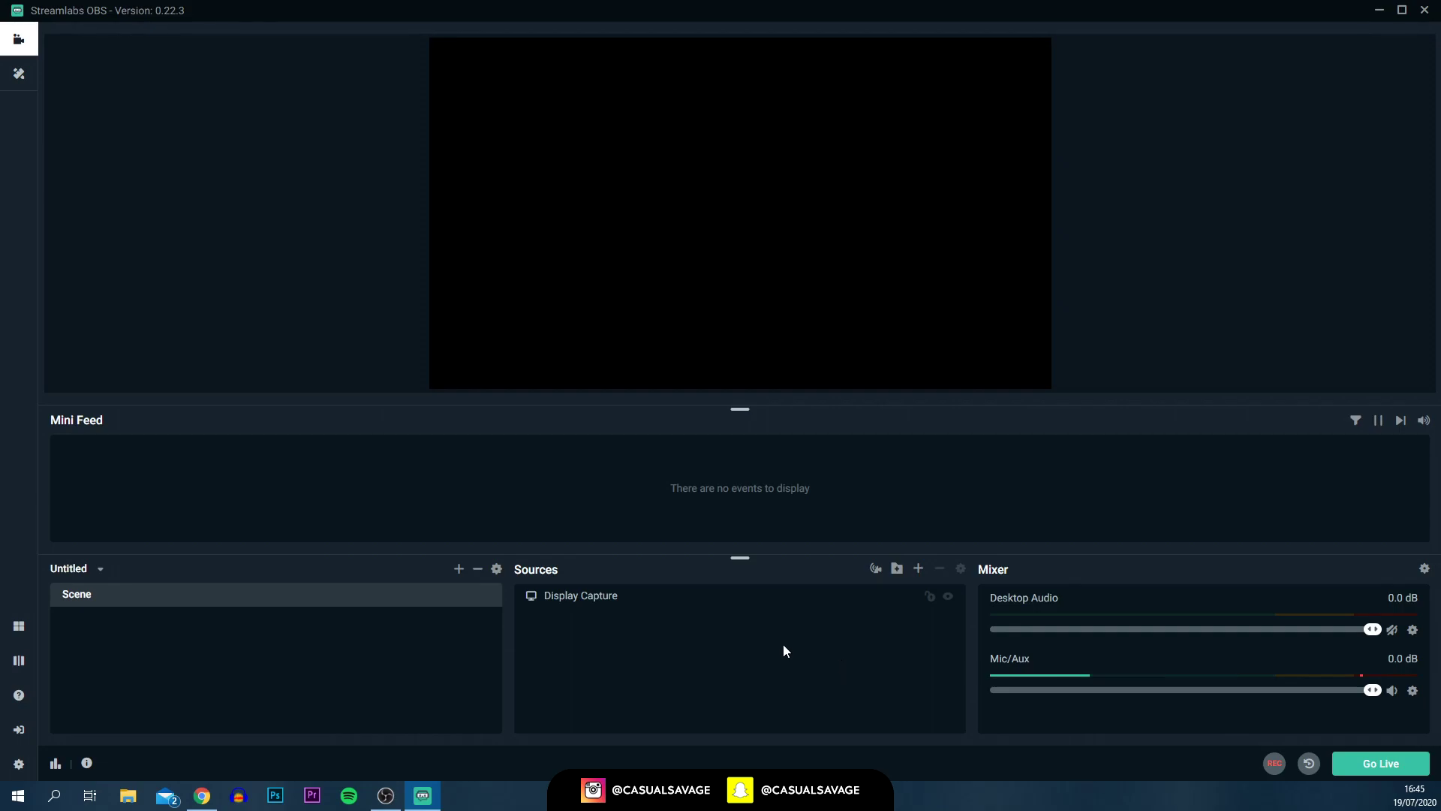
Step: Add a new Browser Source named 'Donation Alert' to the Streamlabs OBS scene
left_click(917, 568)
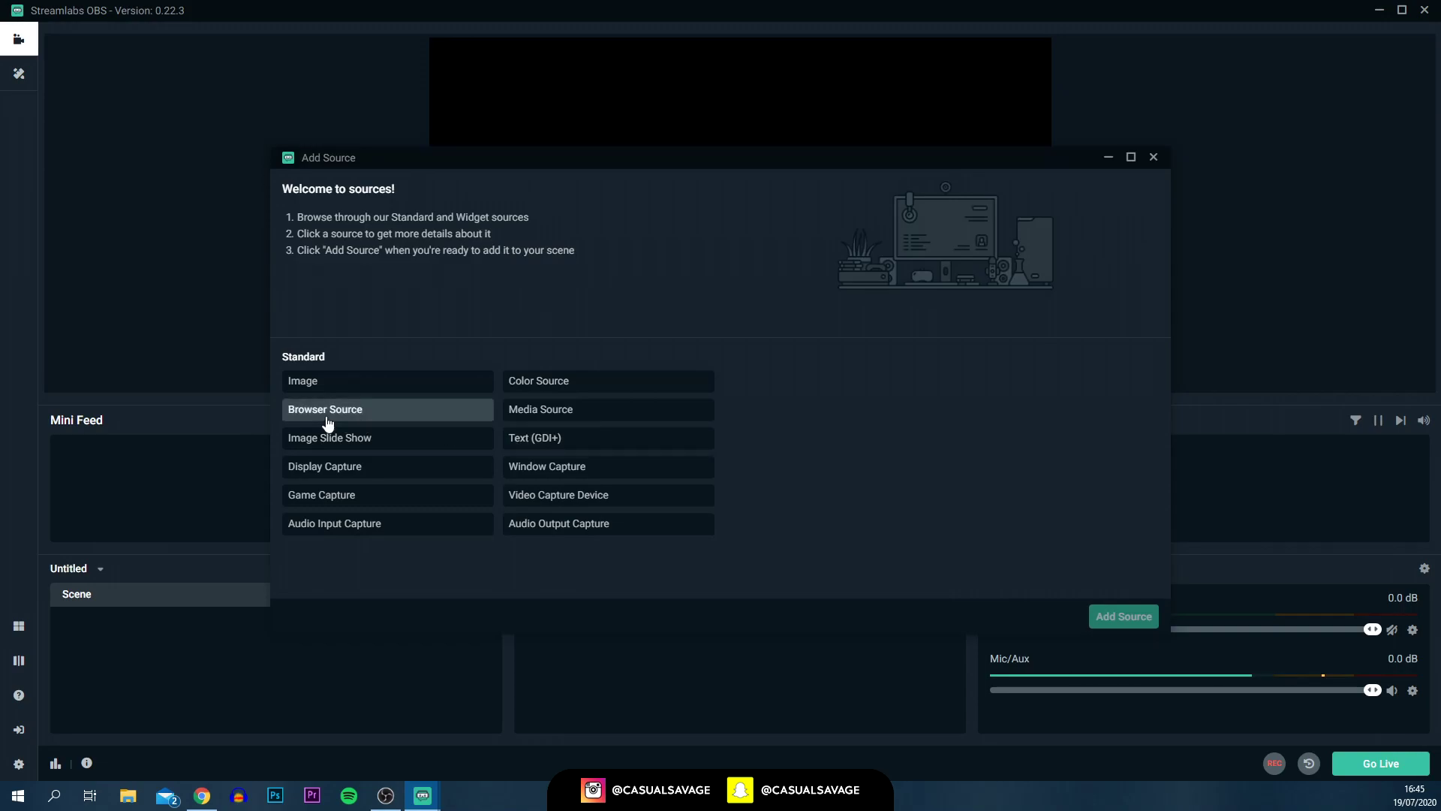
left_click(327, 423)
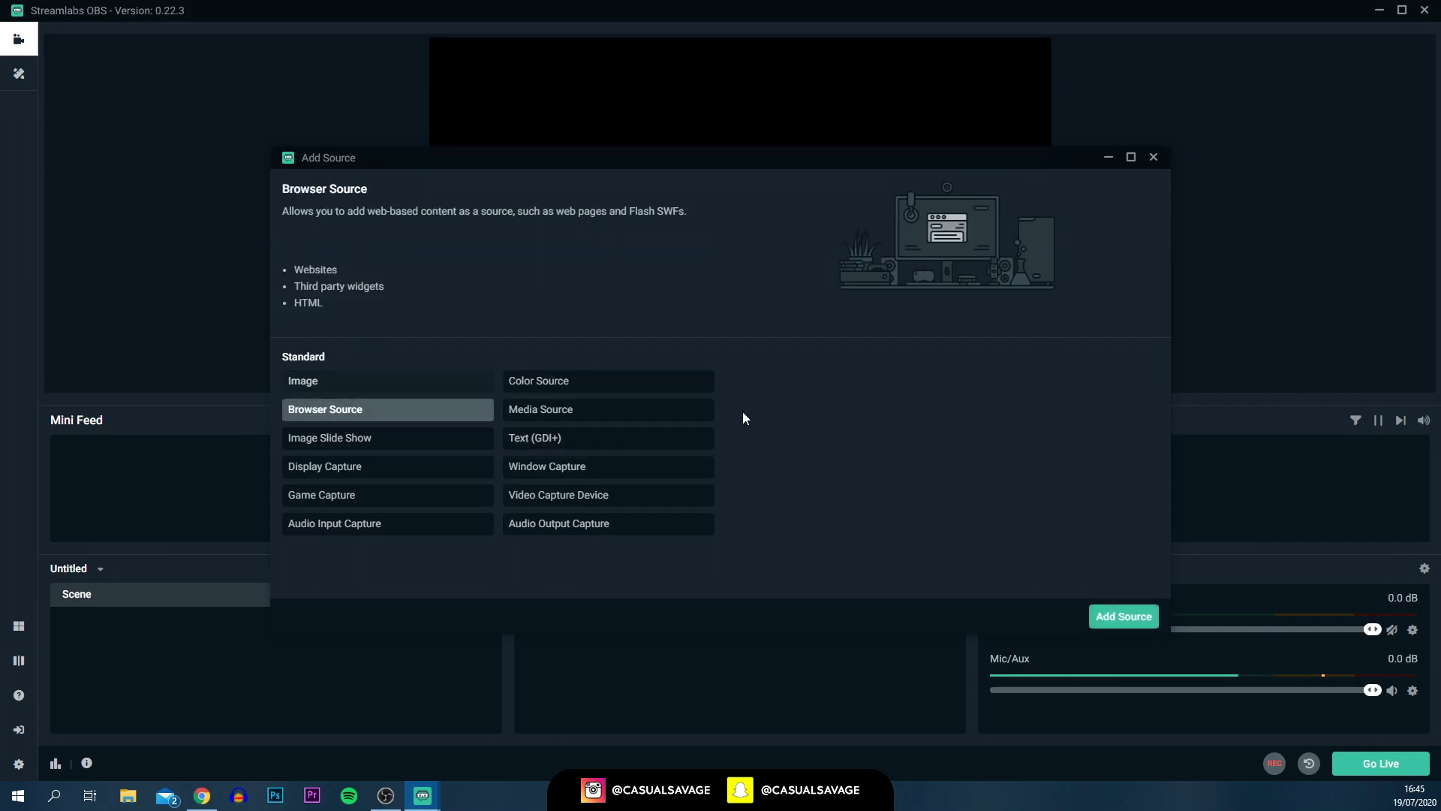
left_click(1124, 617)
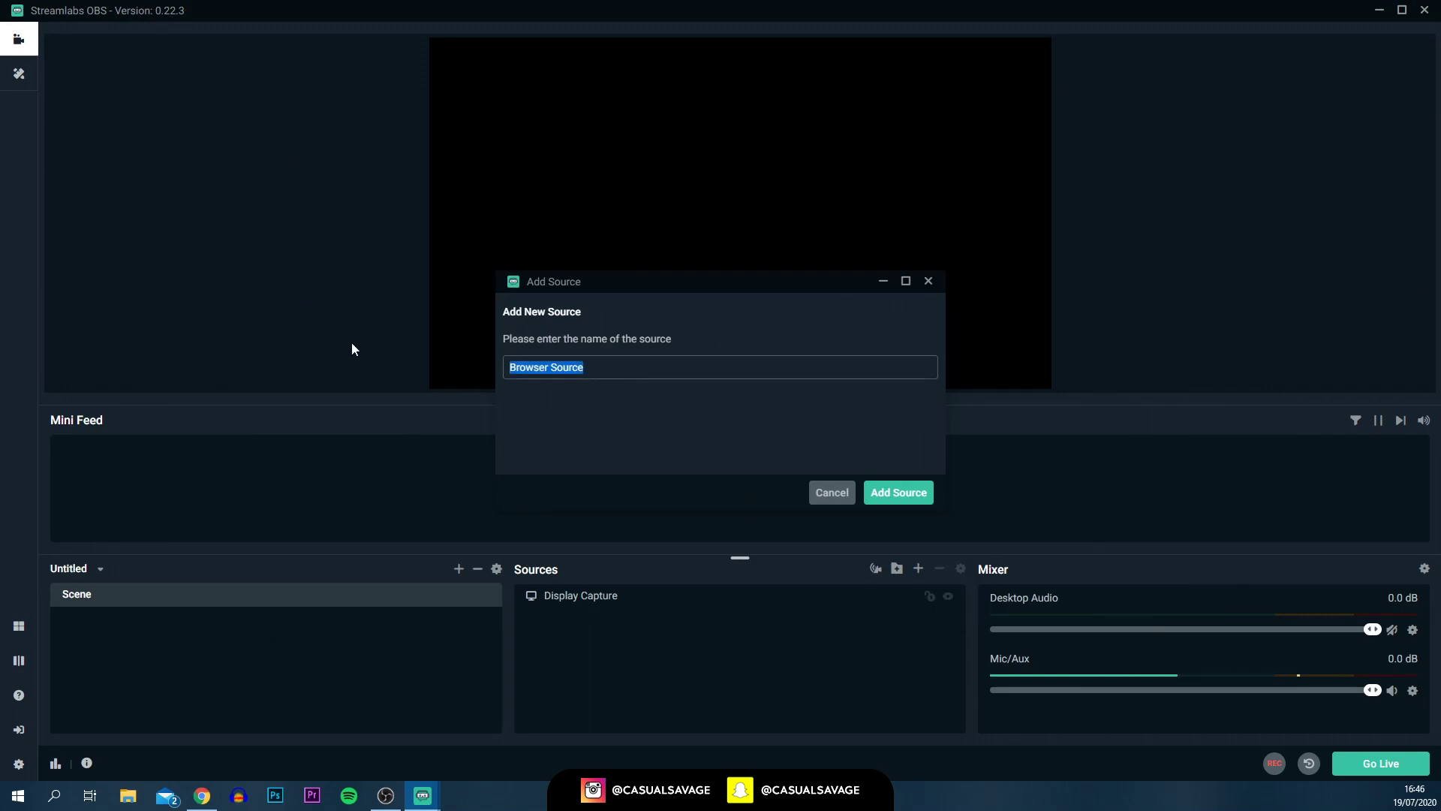
type("Donatiop")
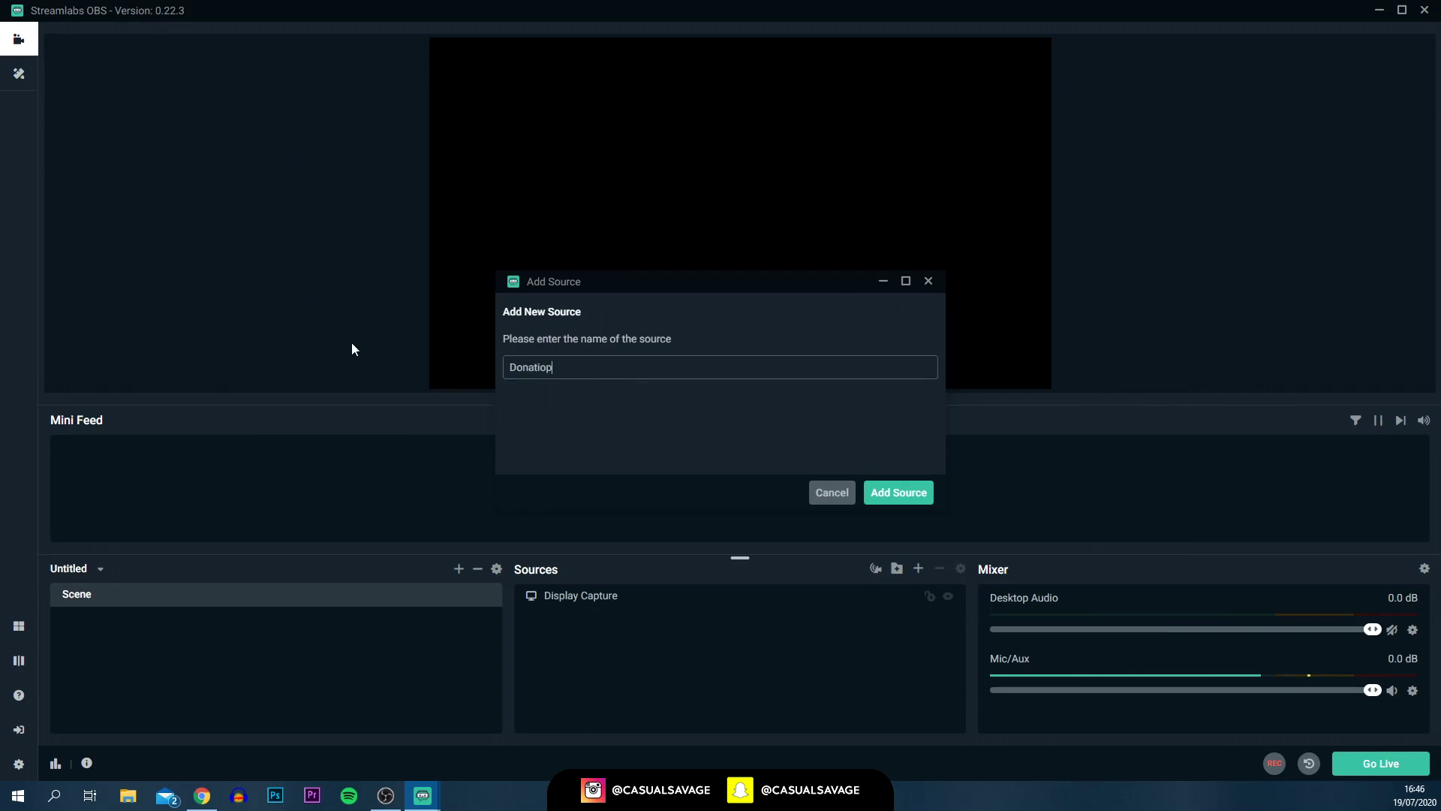
key("BackSpace")
type("n Alert")
left_click(903, 495)
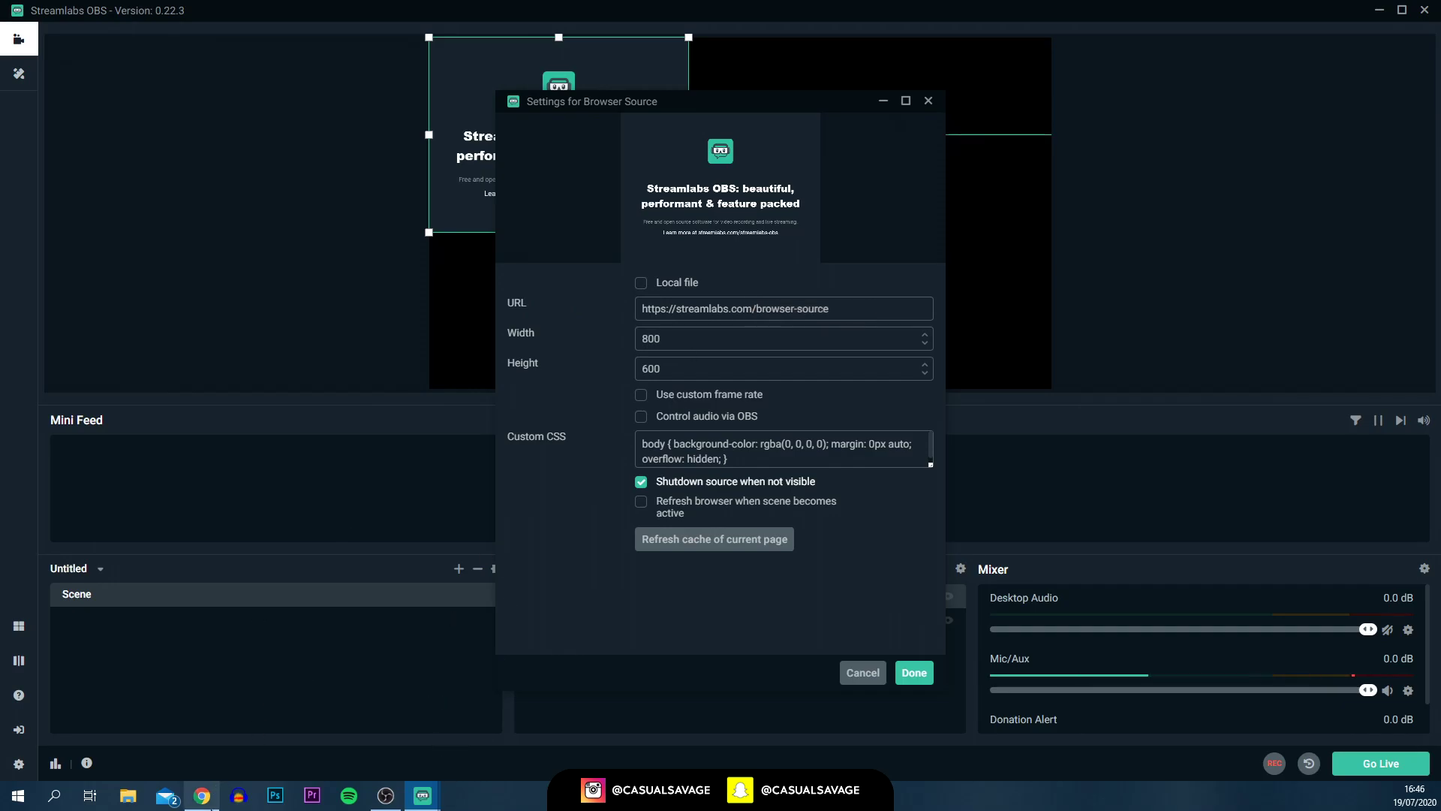
Step: Save the alert box settings and replace the source's URL with the alert box widget URL
left_click(202, 796)
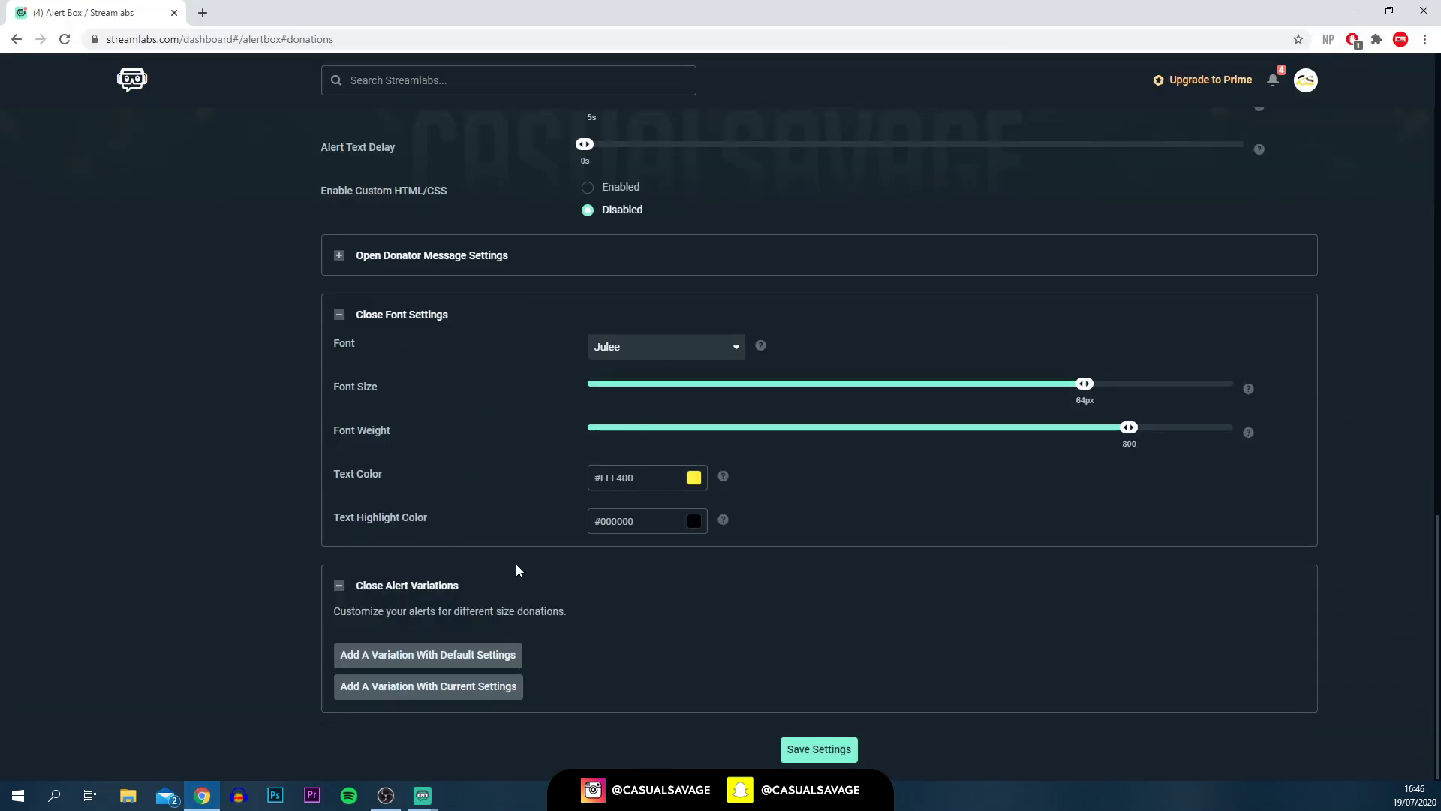
left_click(827, 748)
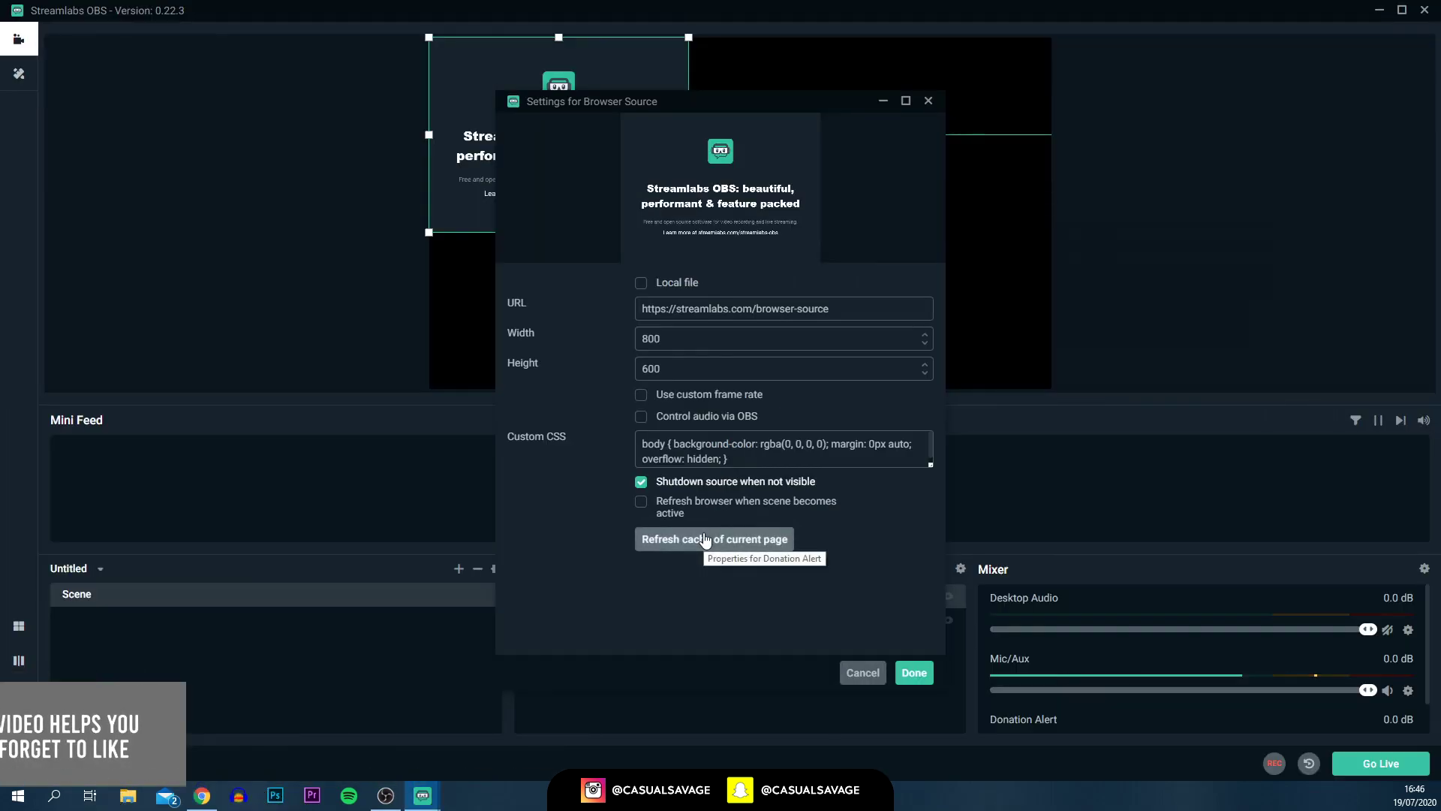
triple_click(901, 308)
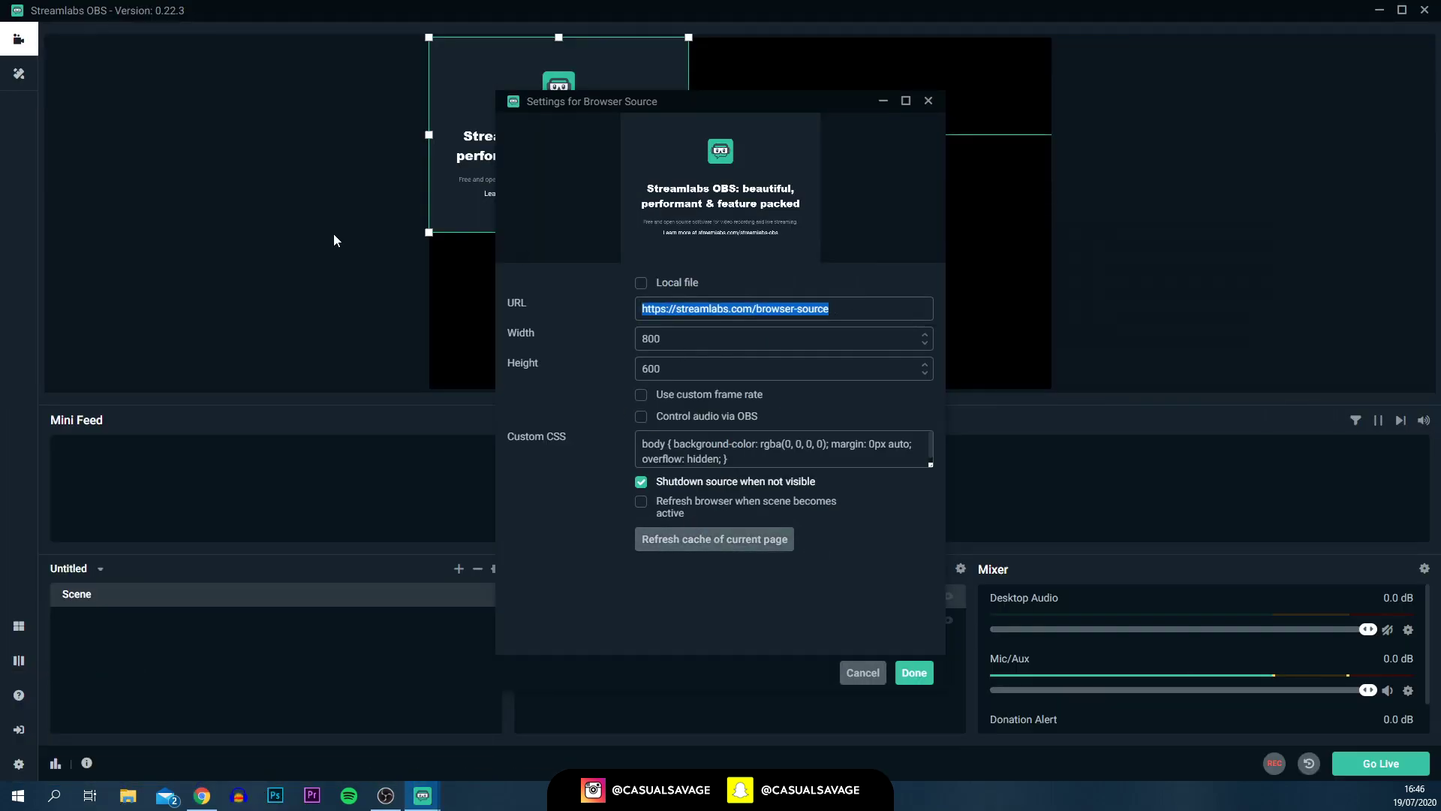
key("ctrl+v")
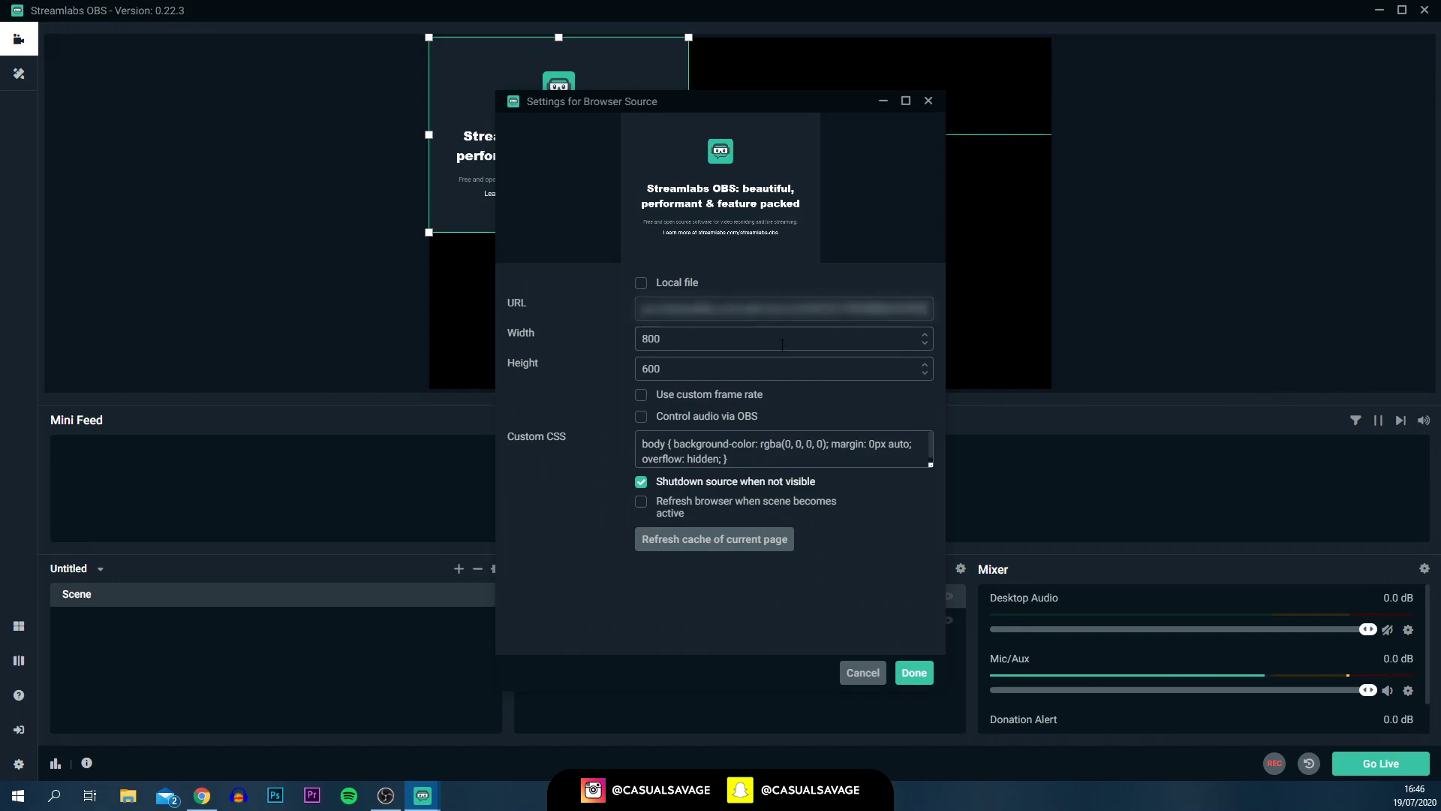
left_click(914, 674)
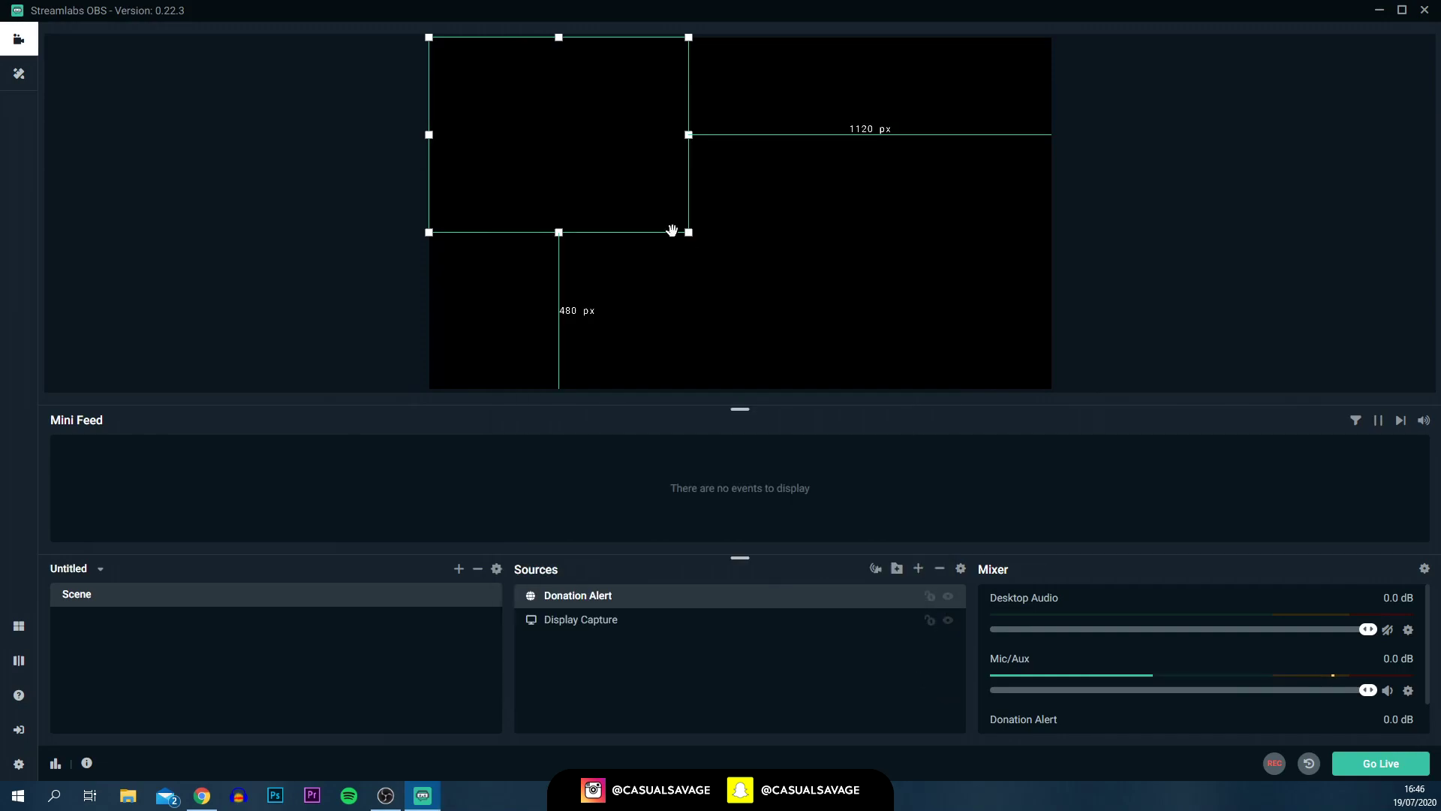
Step: Move the Donation Alert box to the preview's bottom-left and shrink it slightly
left_click_drag(678, 203, 497, 420)
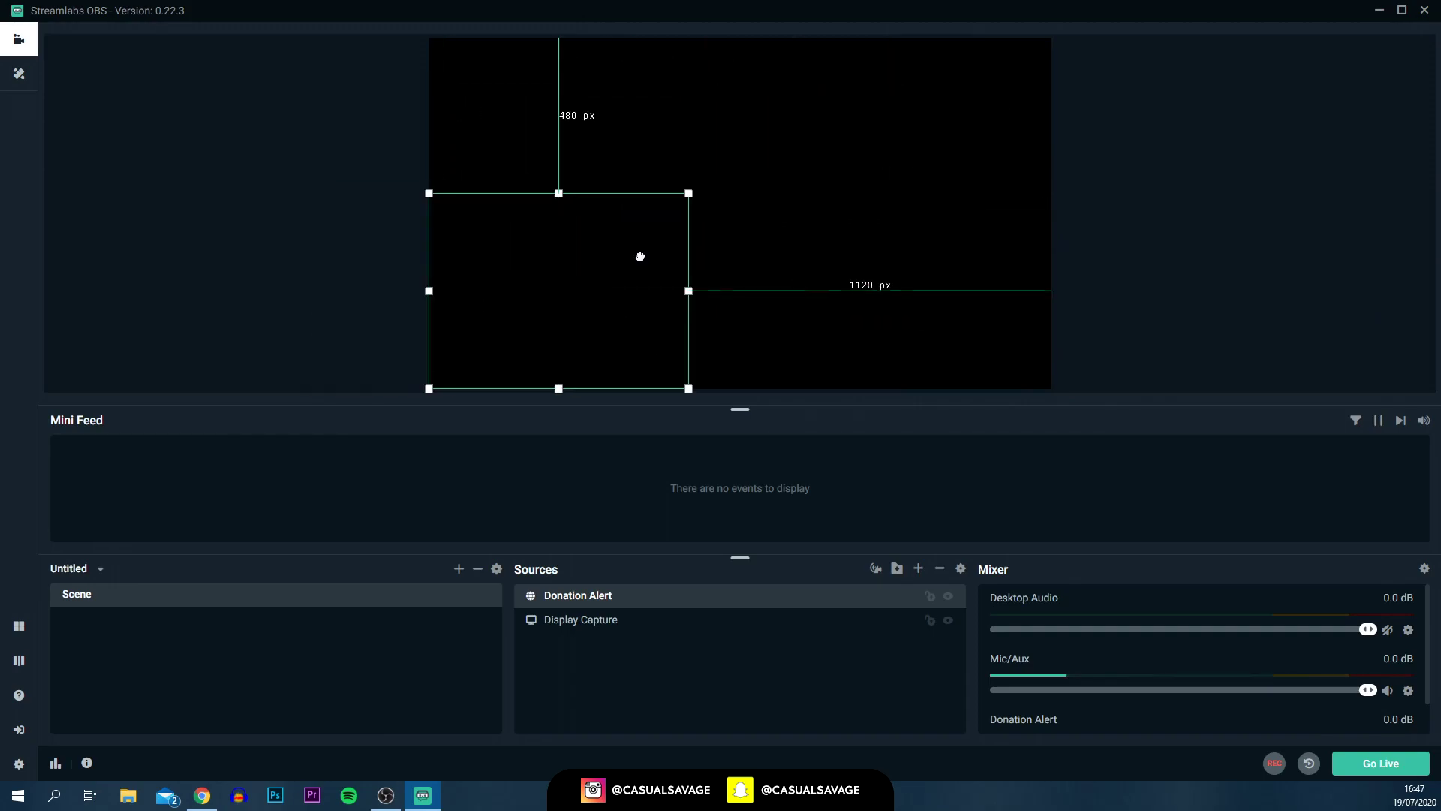
left_click_drag(685, 193, 356, 224)
left_click(355, 223)
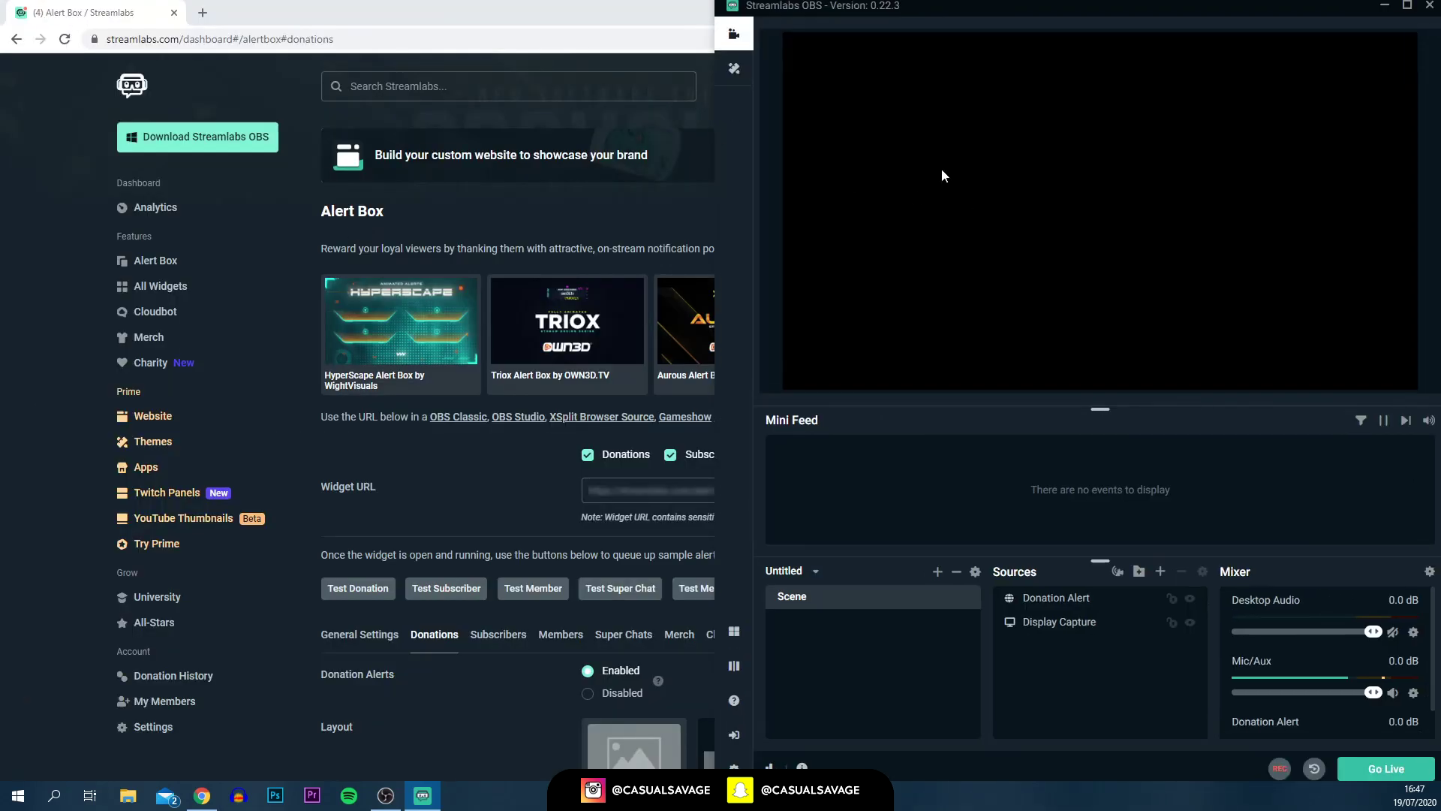
Step: Send a test donation alert so it plays in the Streamlabs OBS preview
double_click(464, 17)
double_click(464, 17)
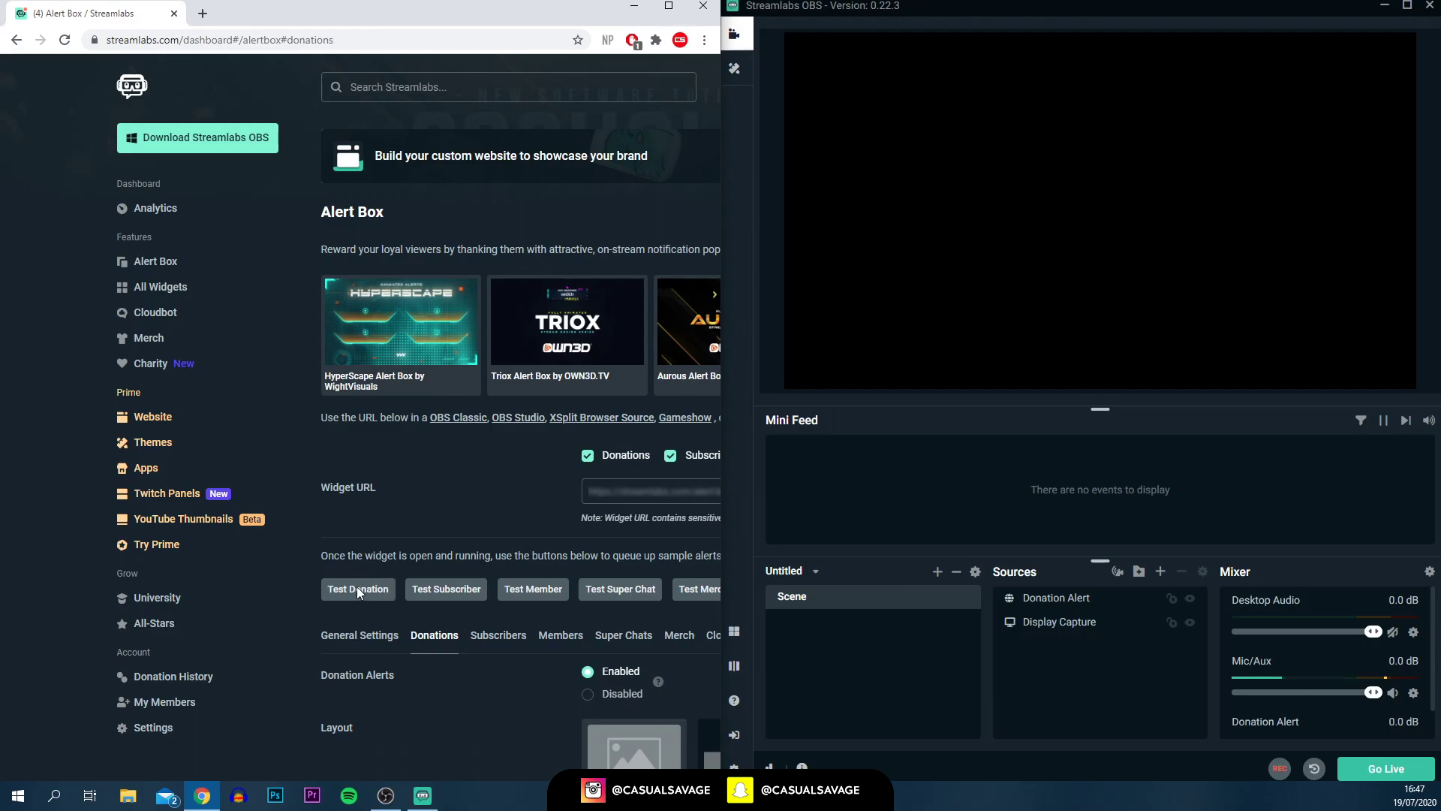
scroll(356, 590, "down", 15)
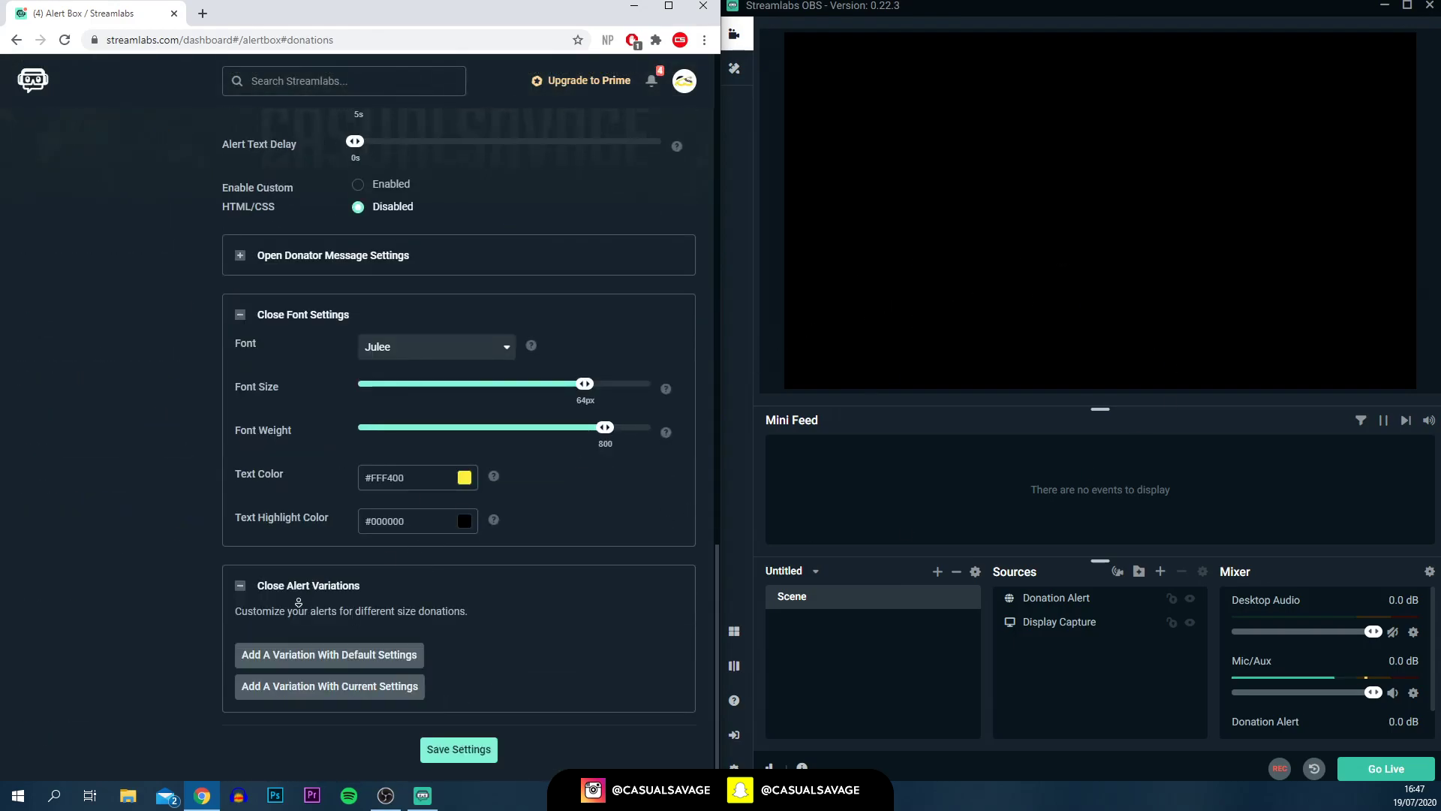
scroll(240, 367, "up", 15)
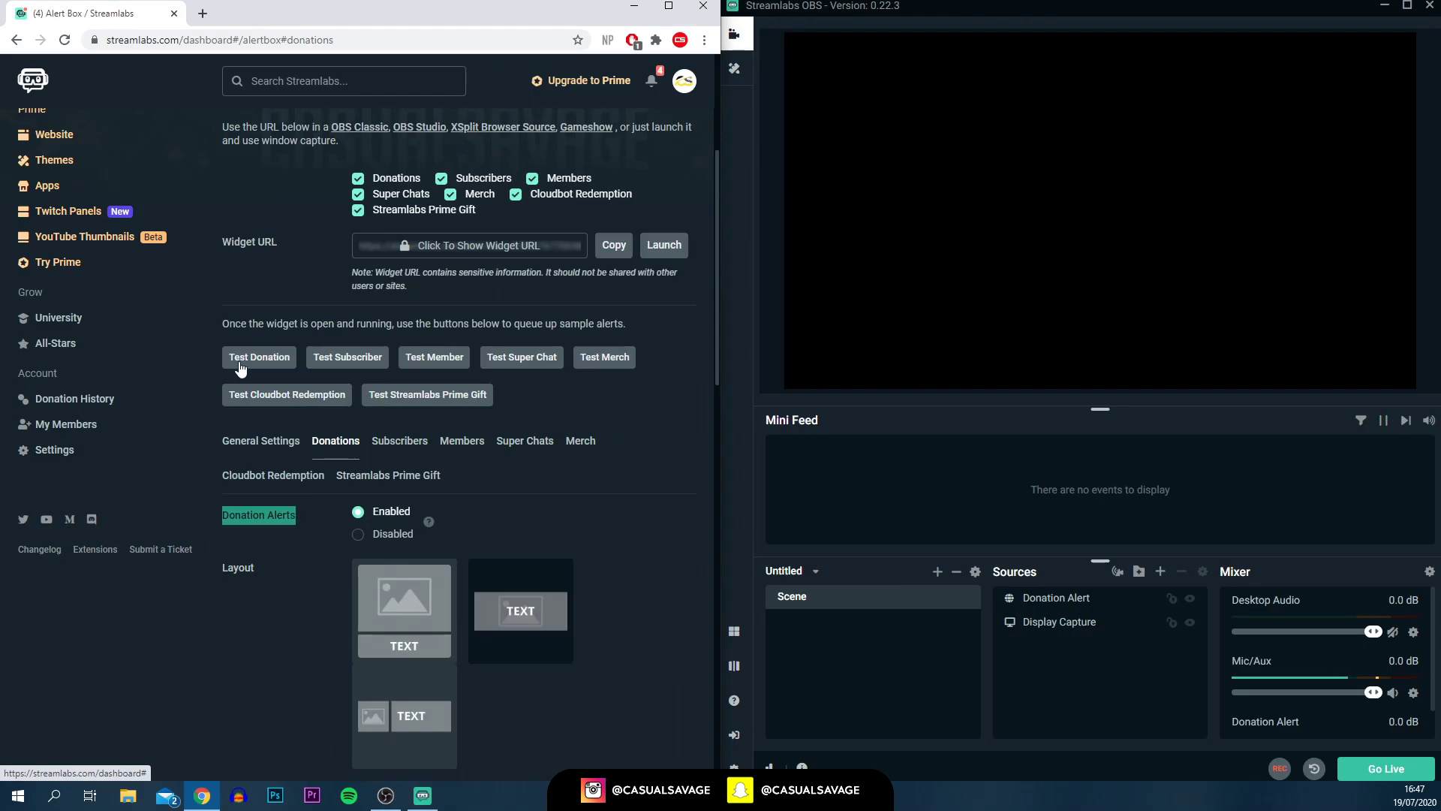
left_click(240, 363)
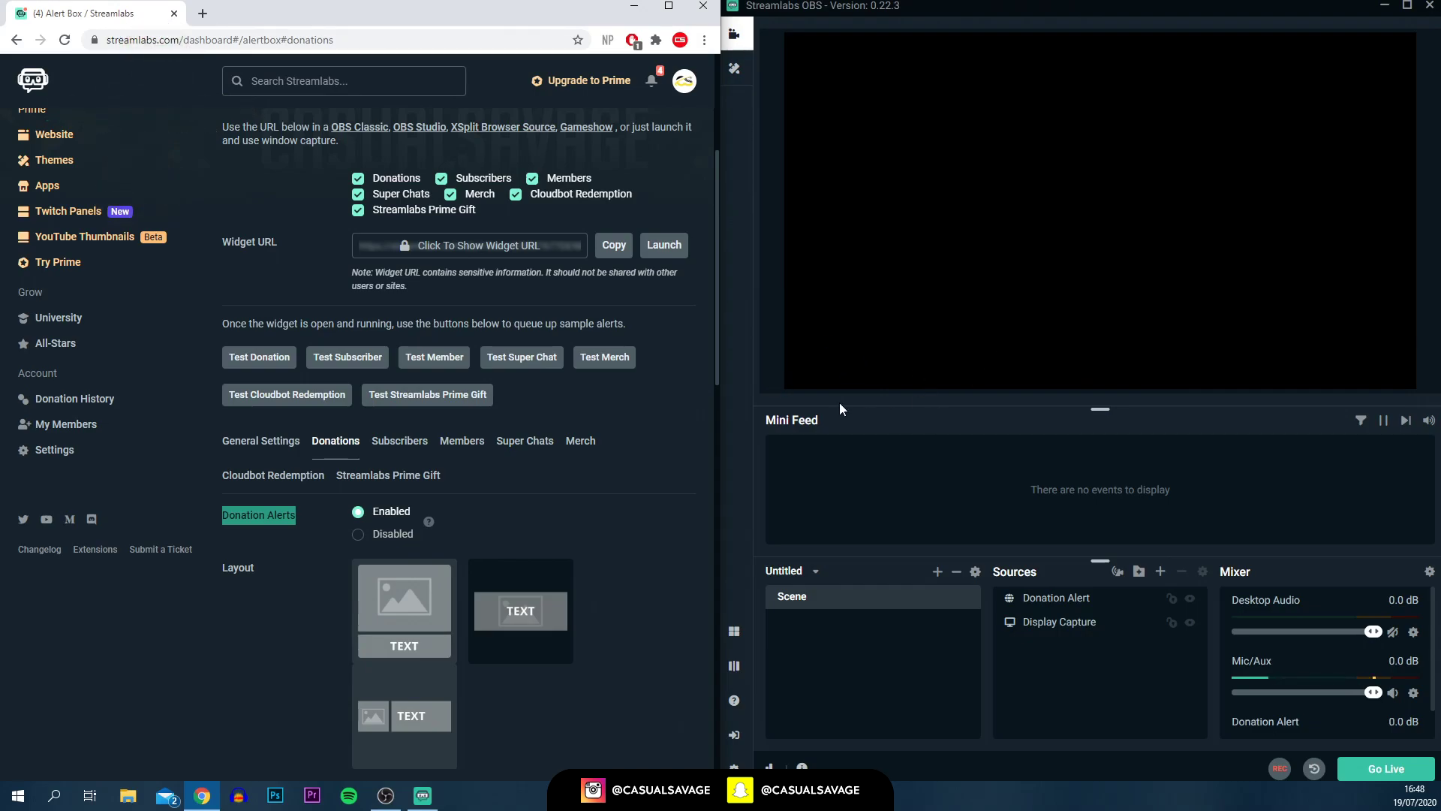
Step: Scroll down to the Donations Font Settings: Julee font with #FFF400 text
scroll(600, 537, "up", 2)
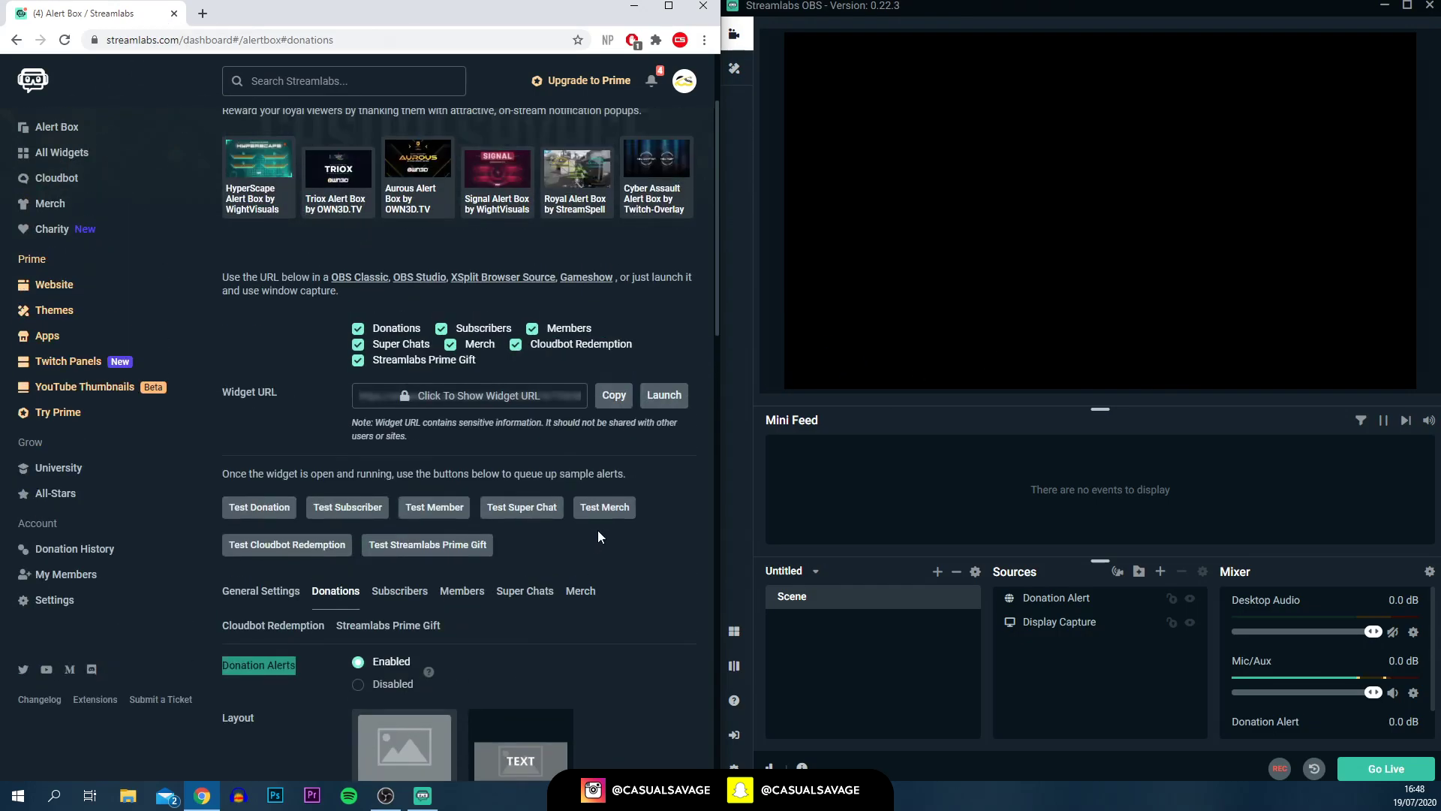
scroll(599, 536, "down", 6)
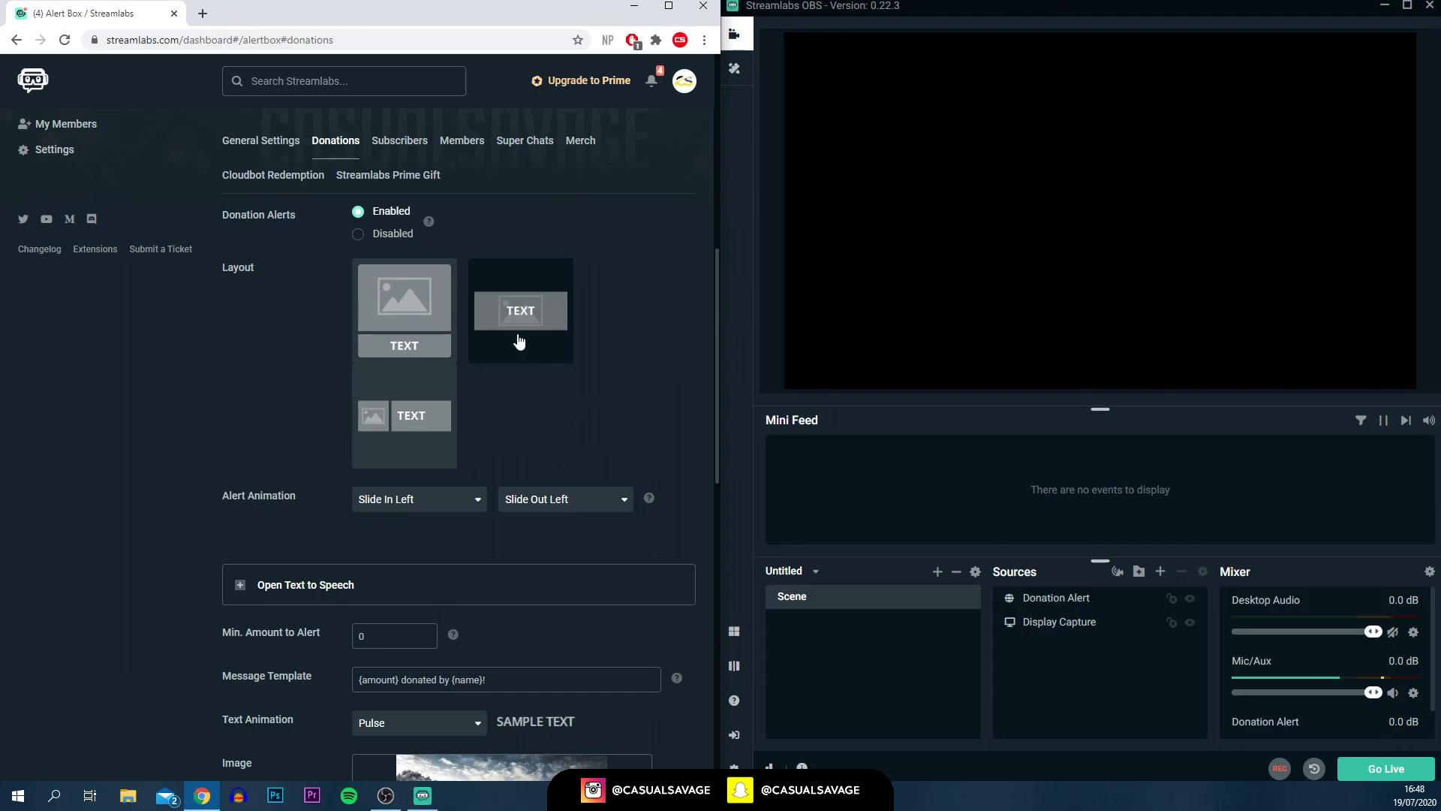
scroll(516, 356, "down", 4)
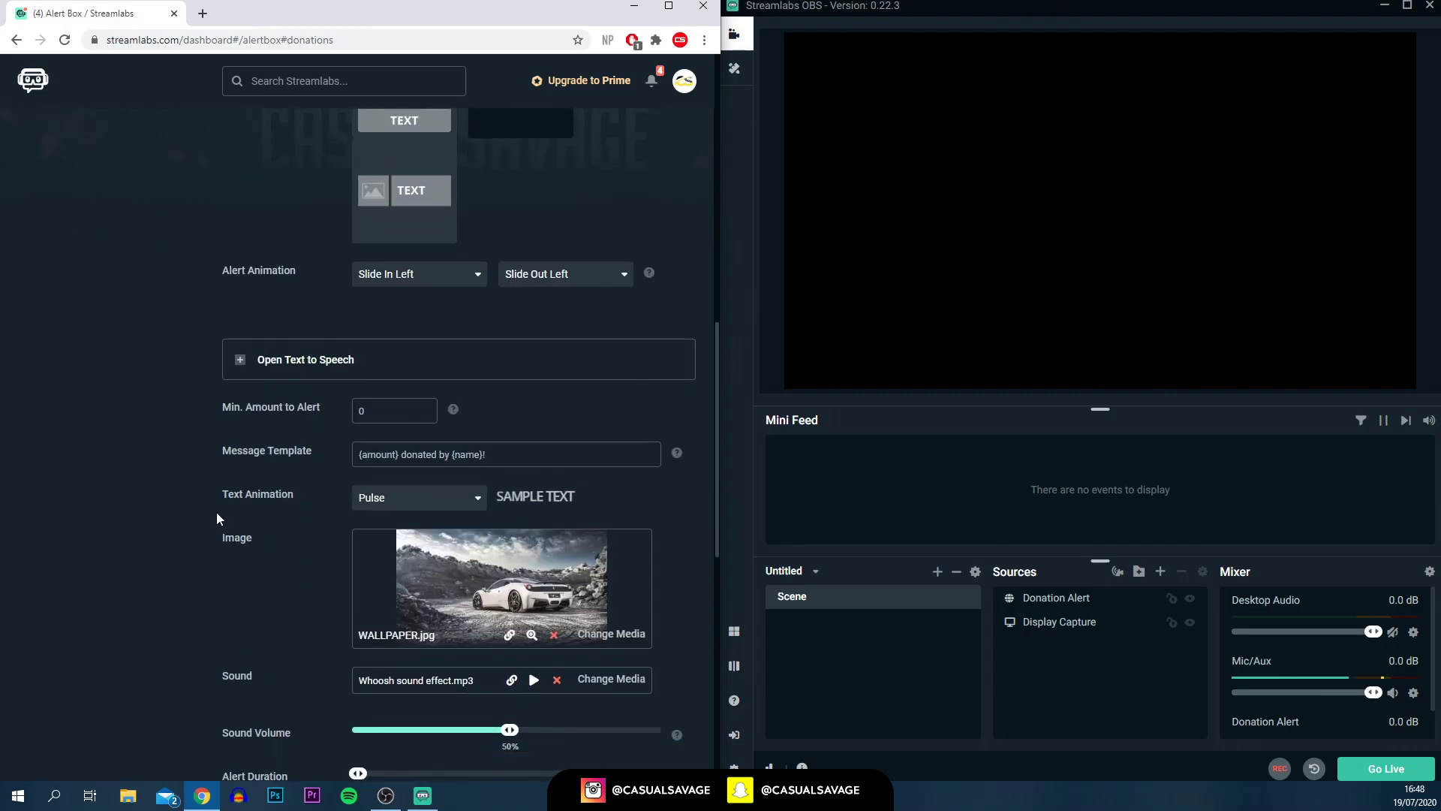
scroll(286, 477, "down", 1)
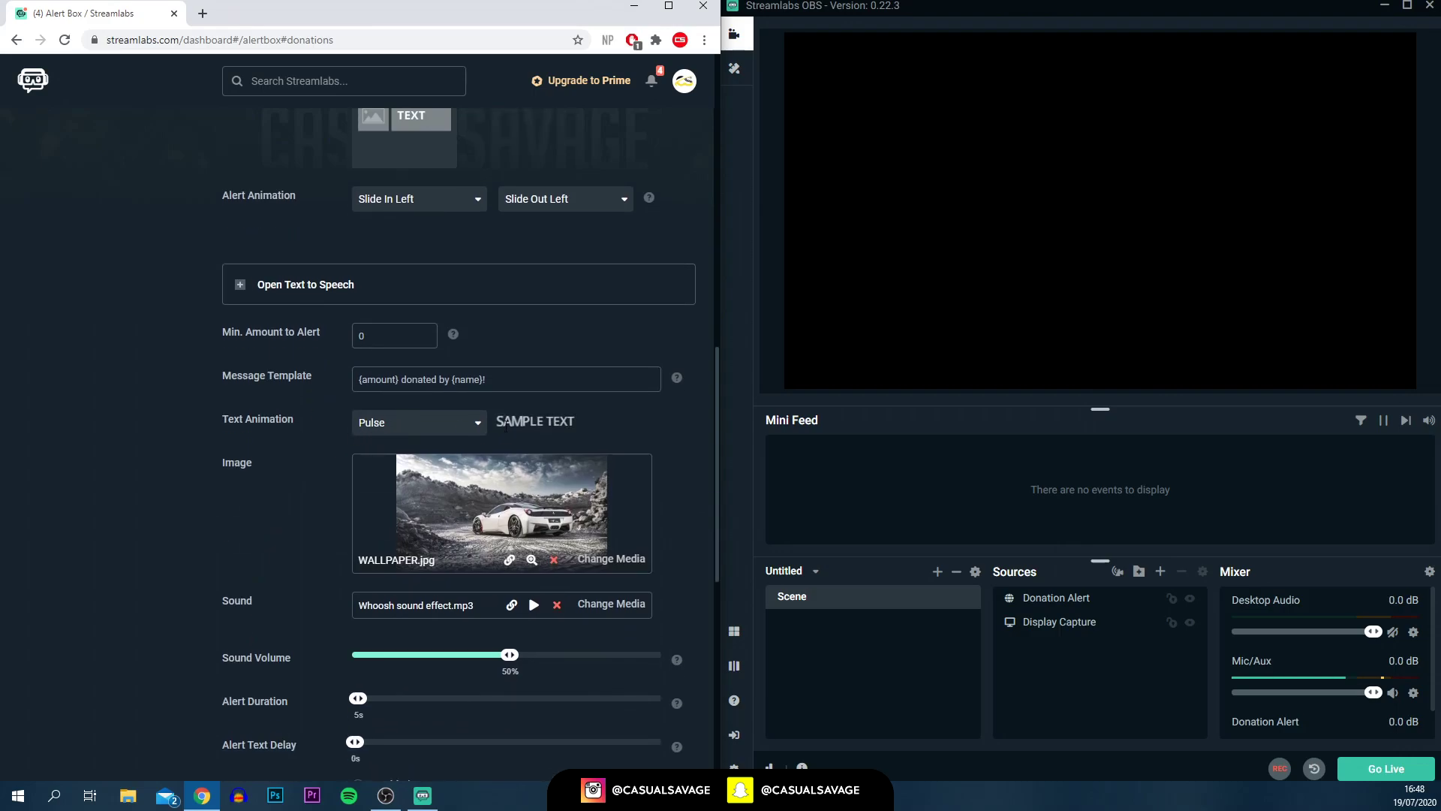
scroll(283, 563, "down", 2)
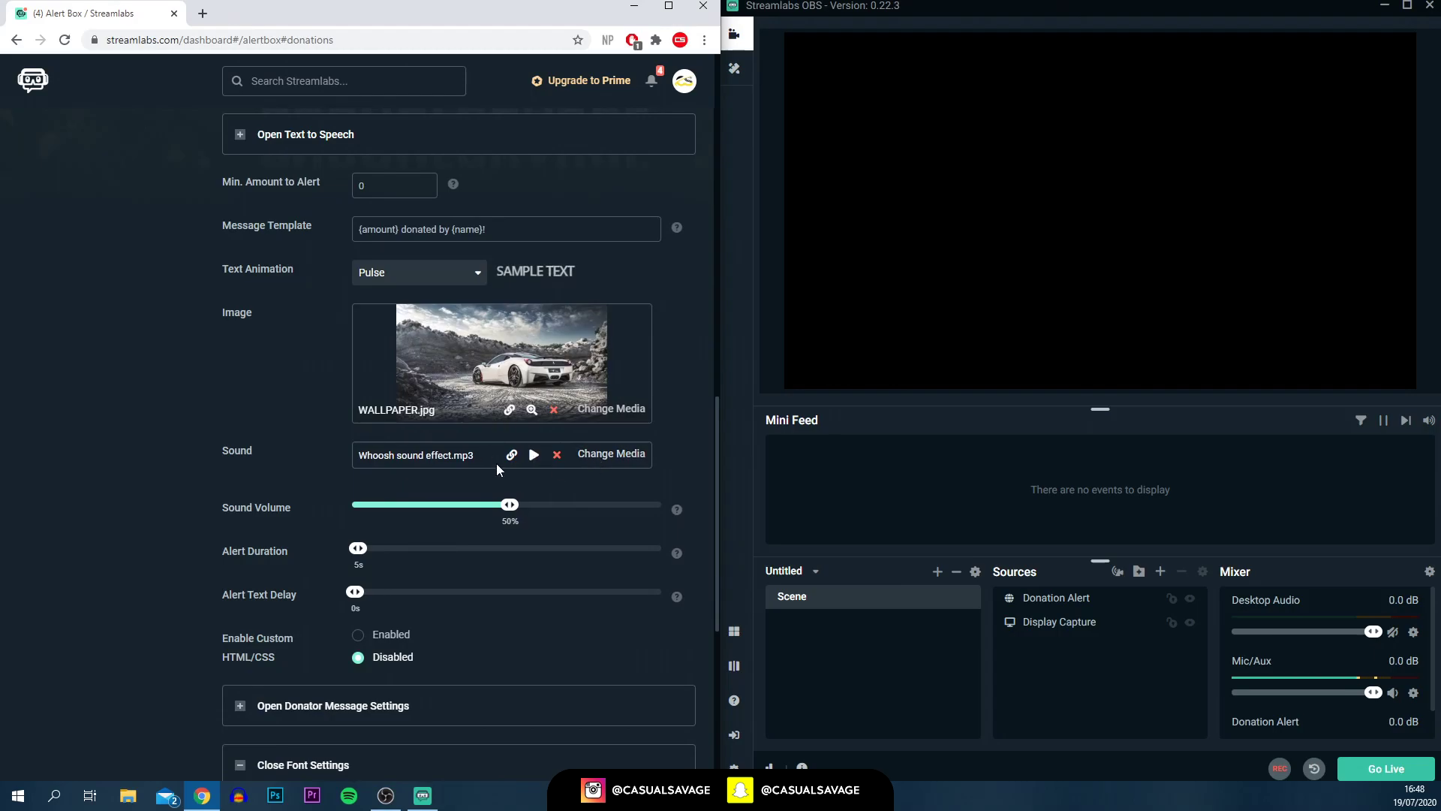
scroll(286, 461, "down", 2)
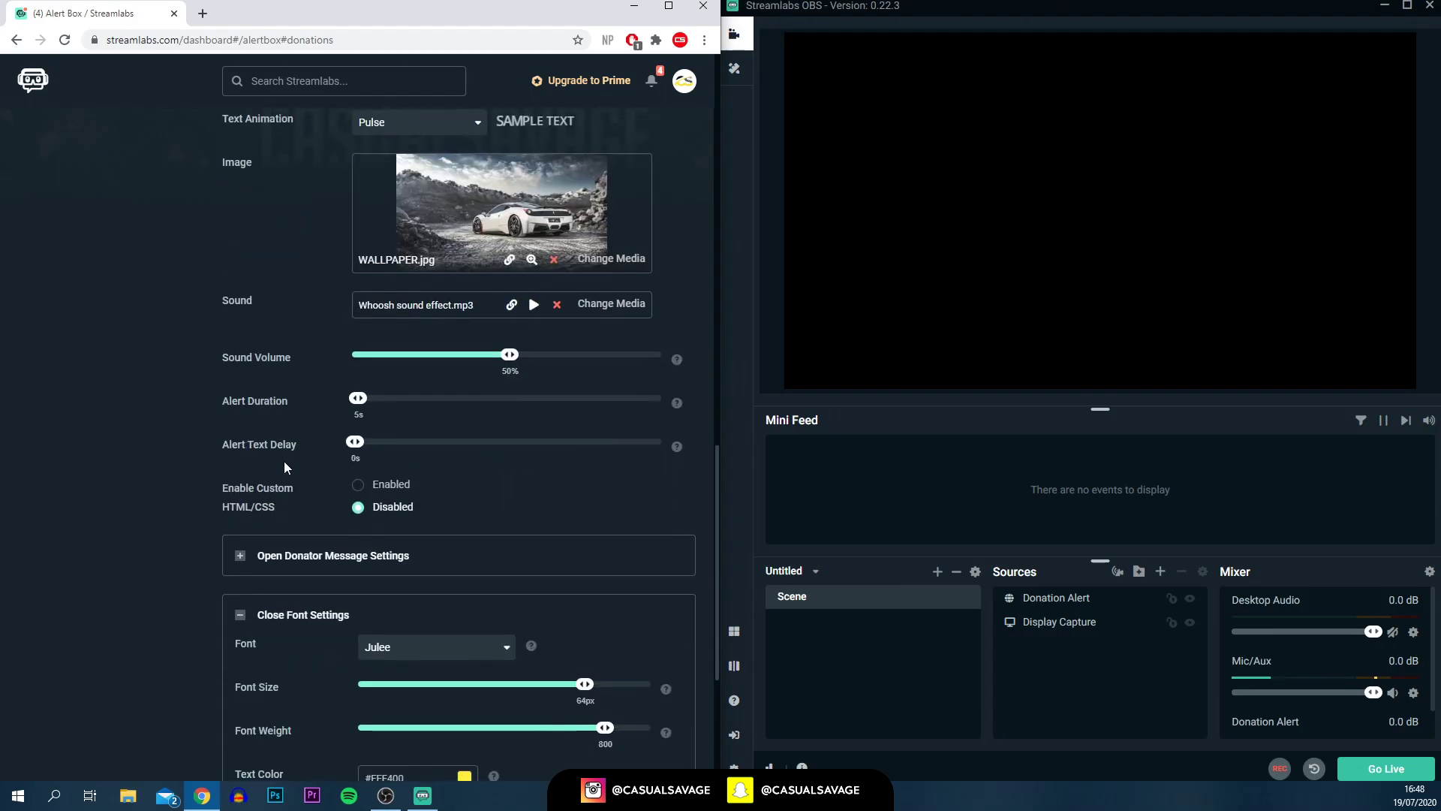
scroll(284, 461, "down", 2)
scroll(285, 627, "down", 1)
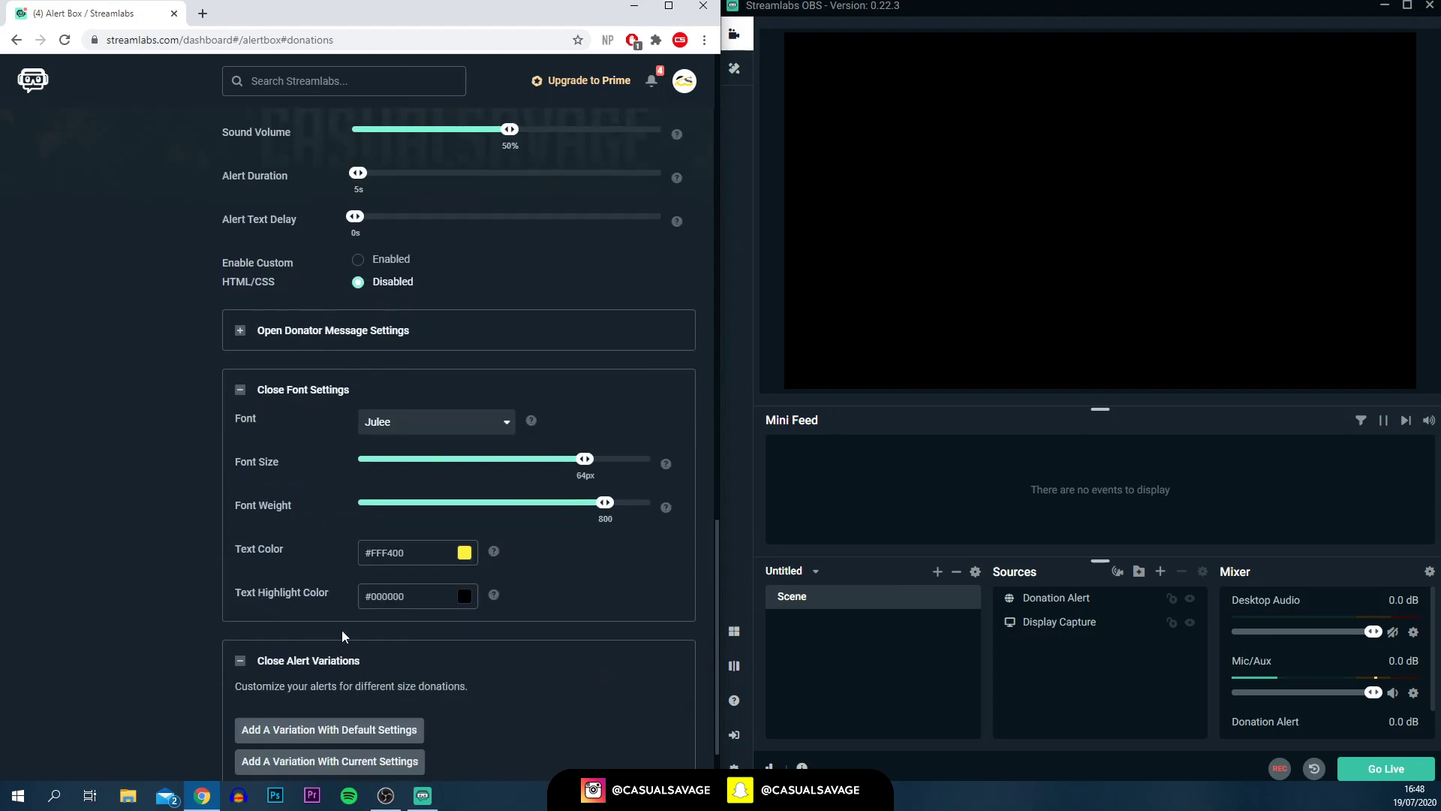
Step: Set the donation alert's Text Highlight Color to blue #00C2FF and save the settings
left_click(466, 596)
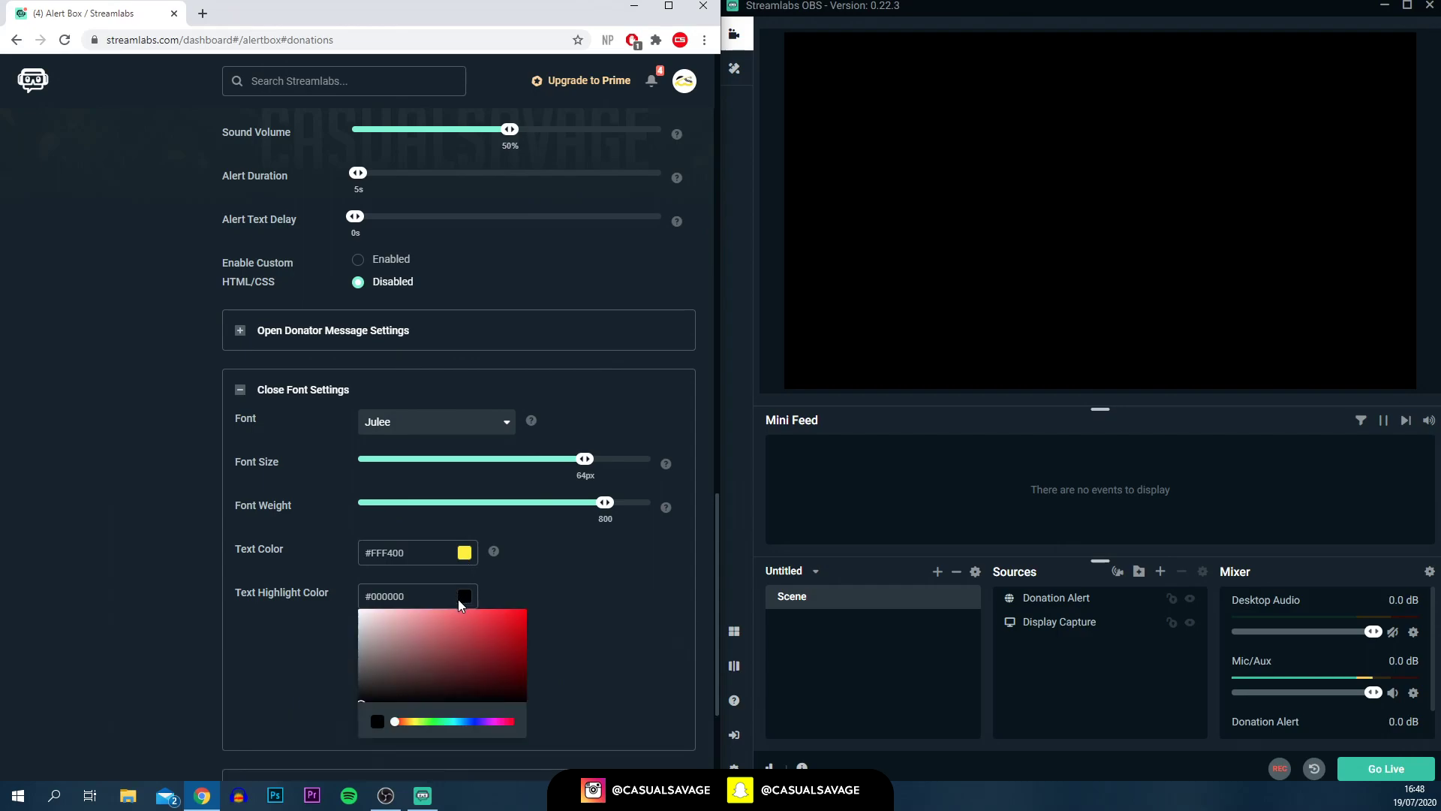
left_click(459, 722)
left_click_drag(521, 616, 566, 582)
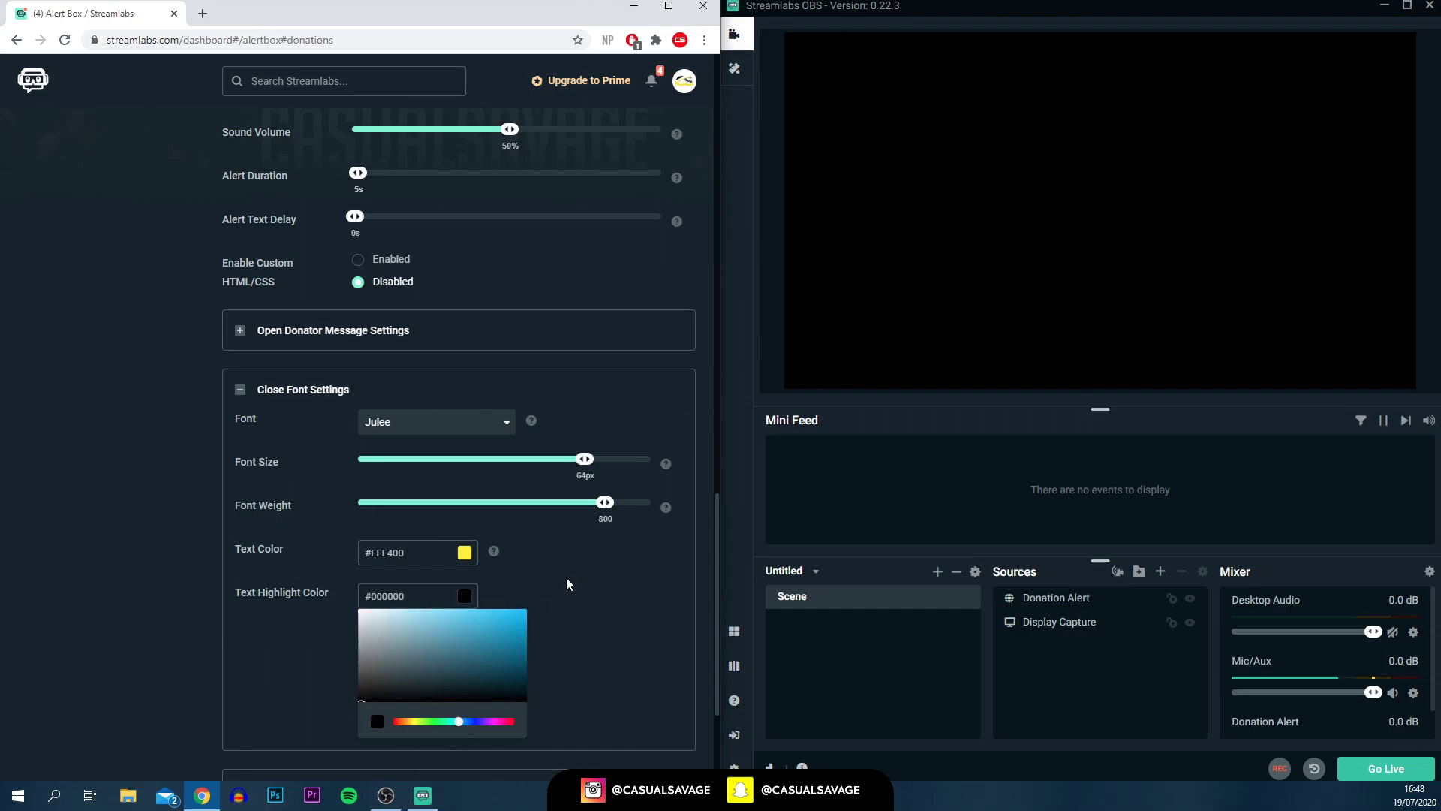
left_click(581, 576)
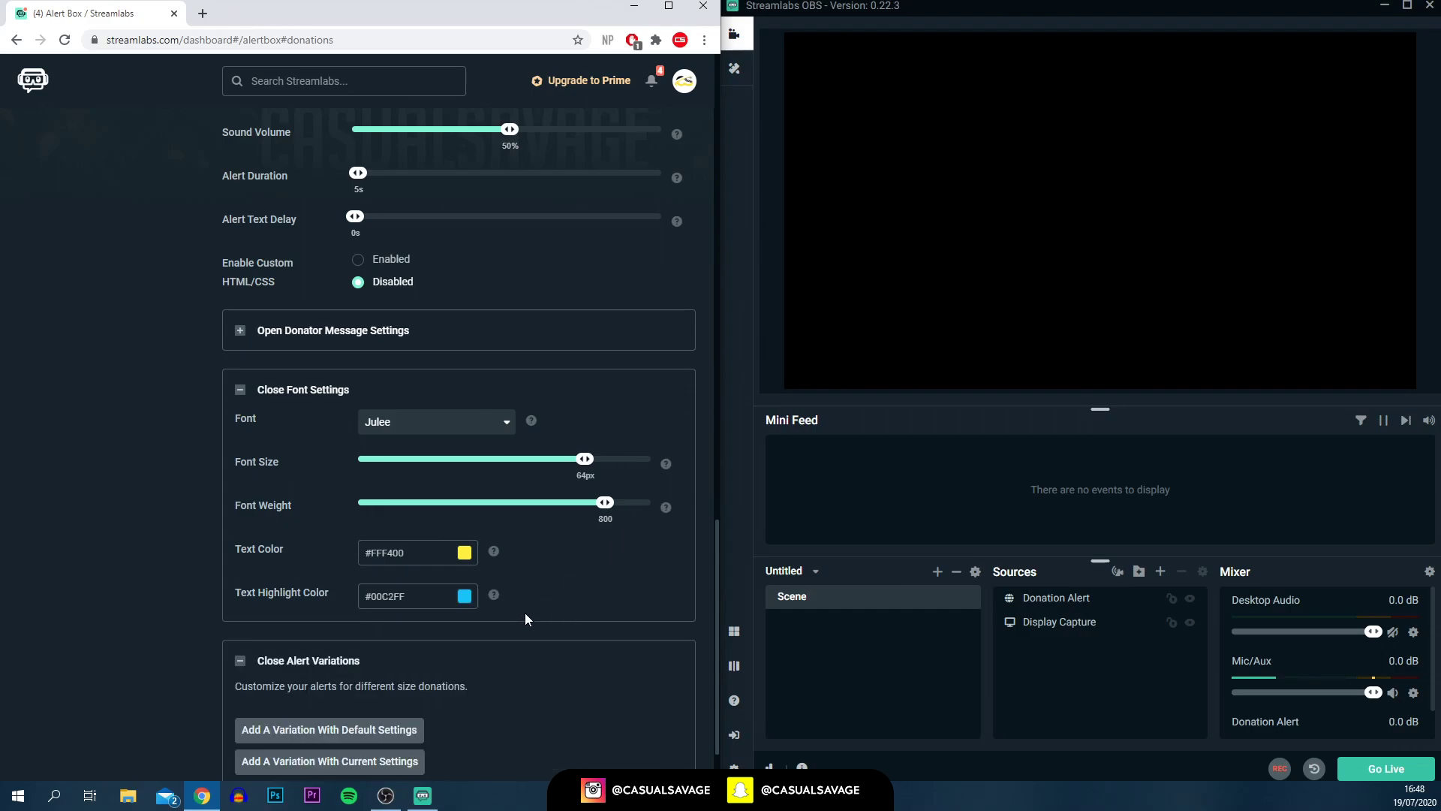
scroll(525, 613, "down", 1)
left_click(468, 749)
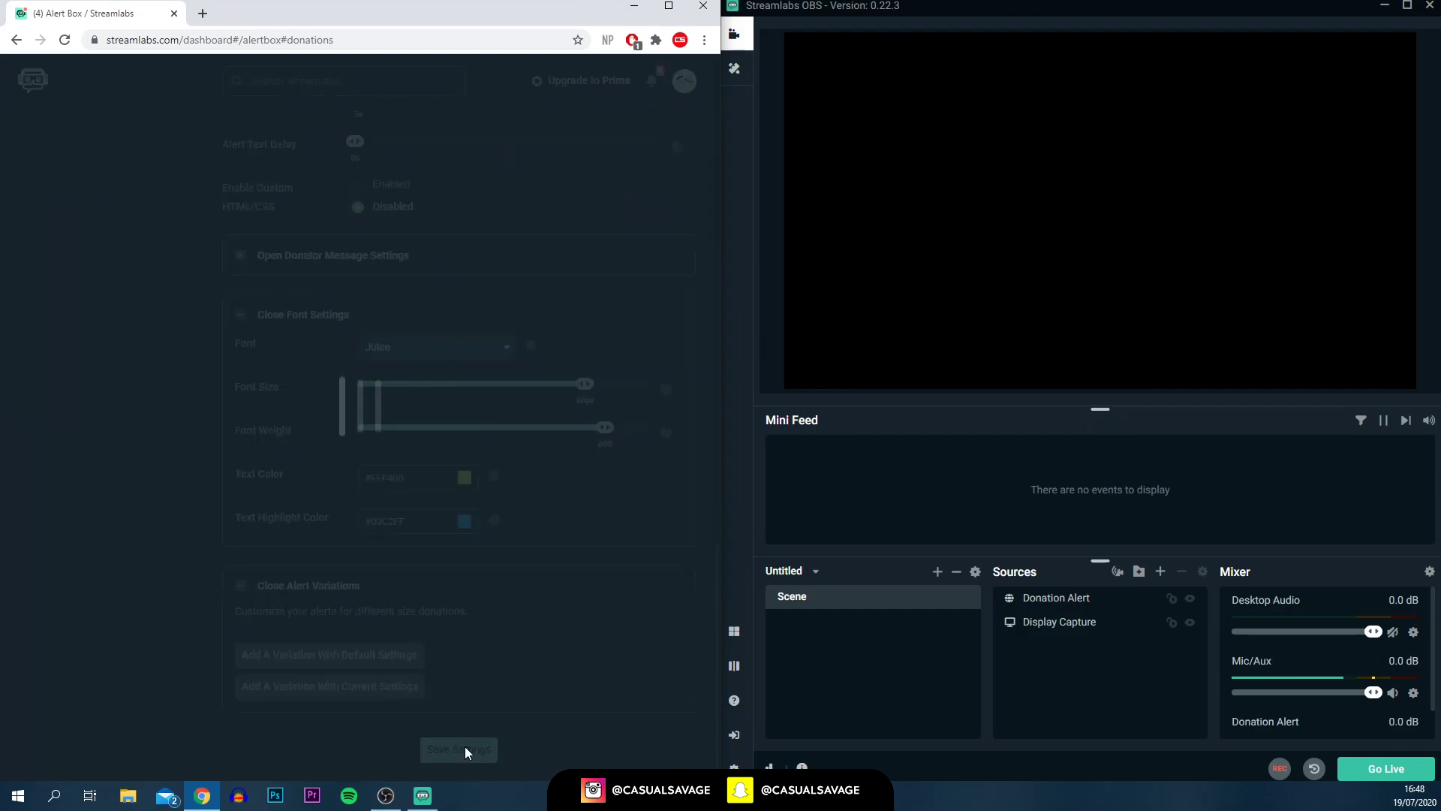
Step: Send another test donation to check the blue highlight in the preview
scroll(510, 738, "up", 20)
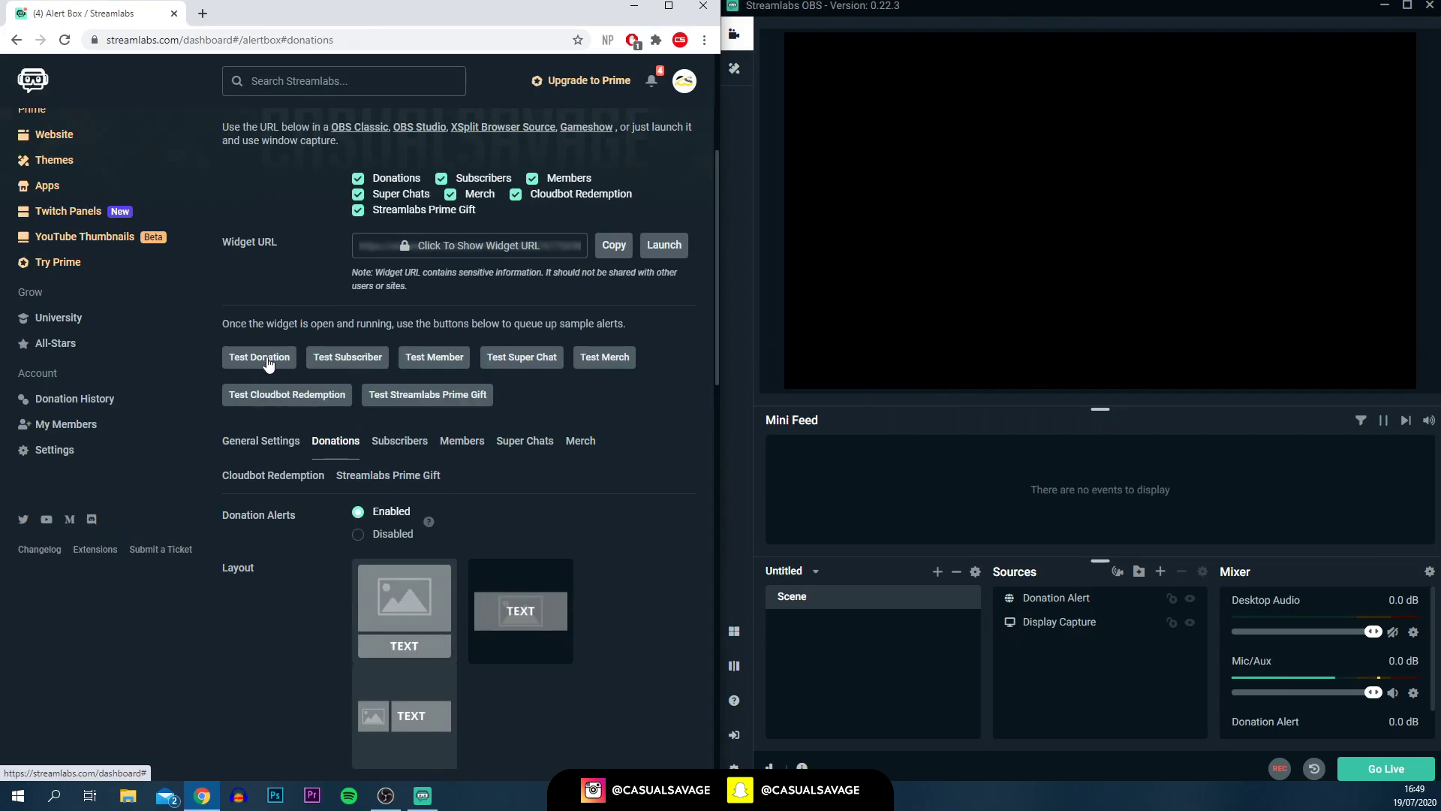
left_click(269, 363)
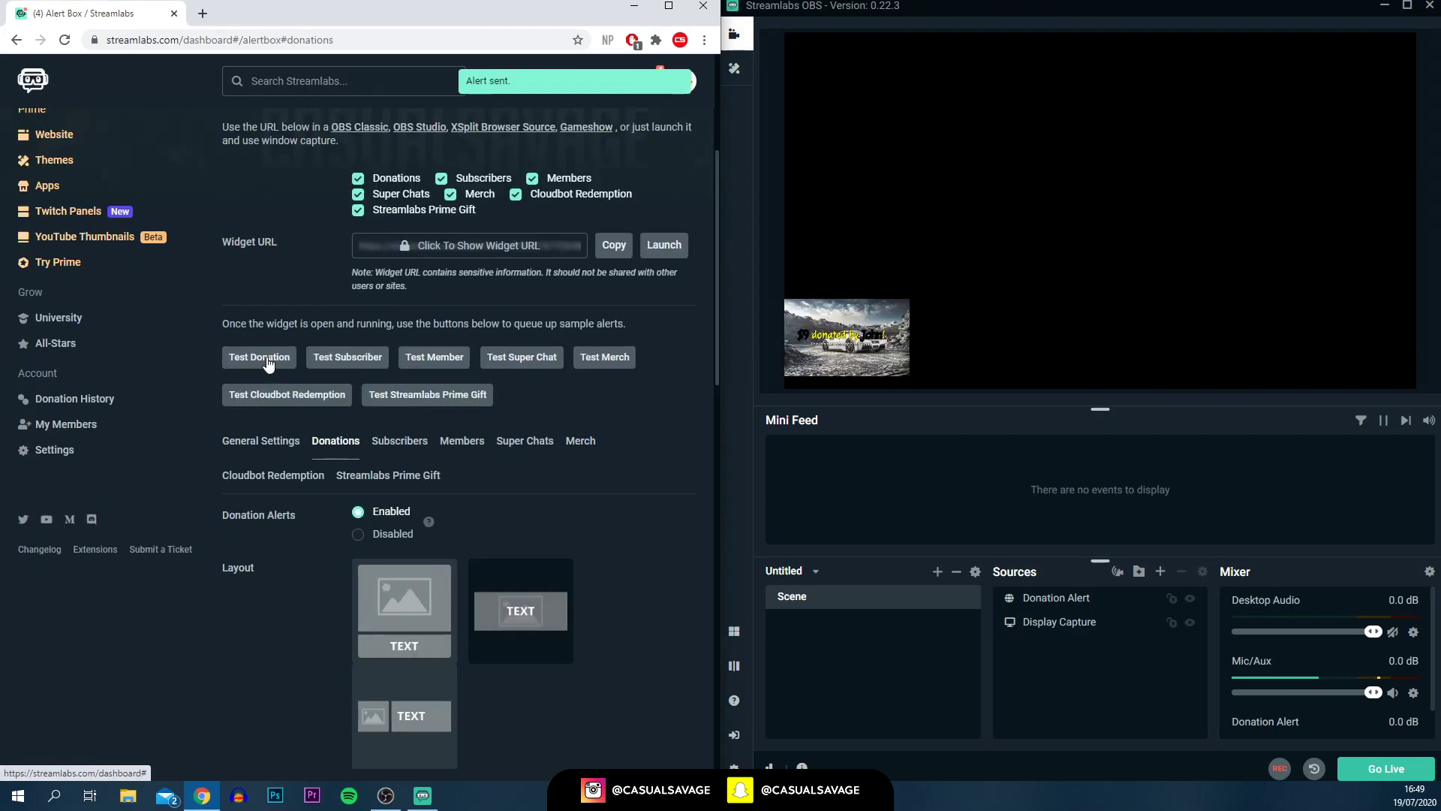
scroll(611, 389, "up", 2)
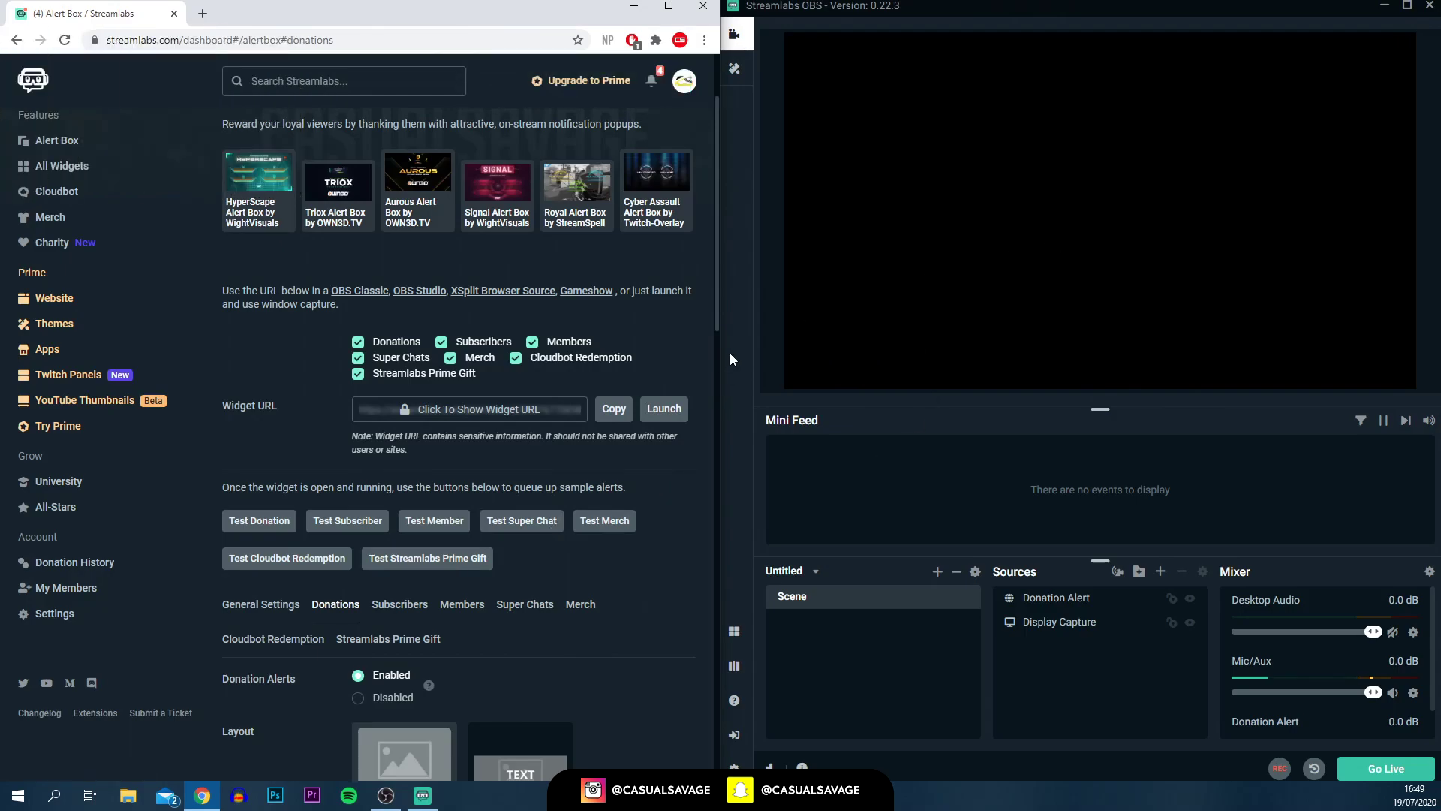
scroll(715, 334, "down", 1)
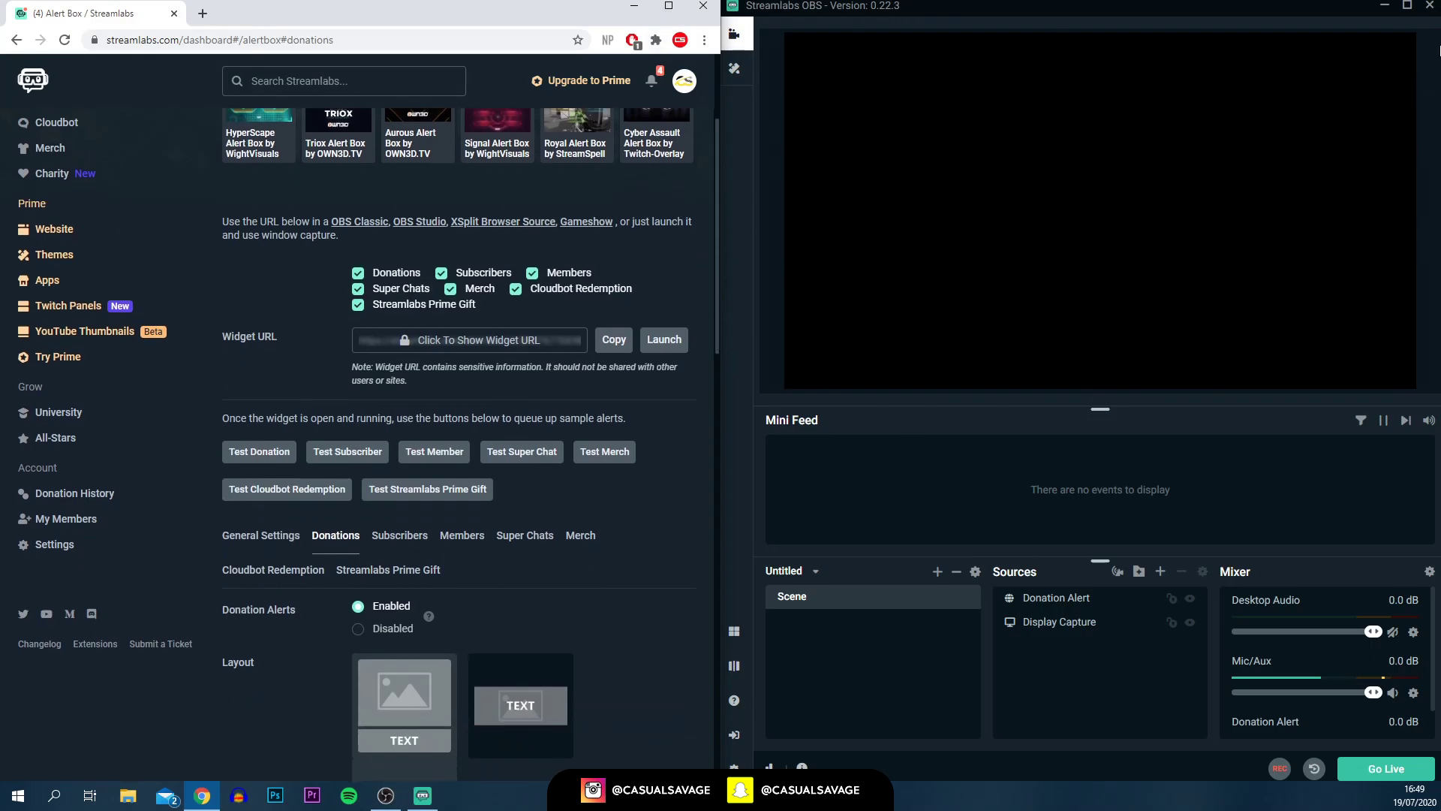
Step: Close Streamlabs OBS, maximize Chrome, and view the Subscribers then Members alert settings
left_click(1430, 6)
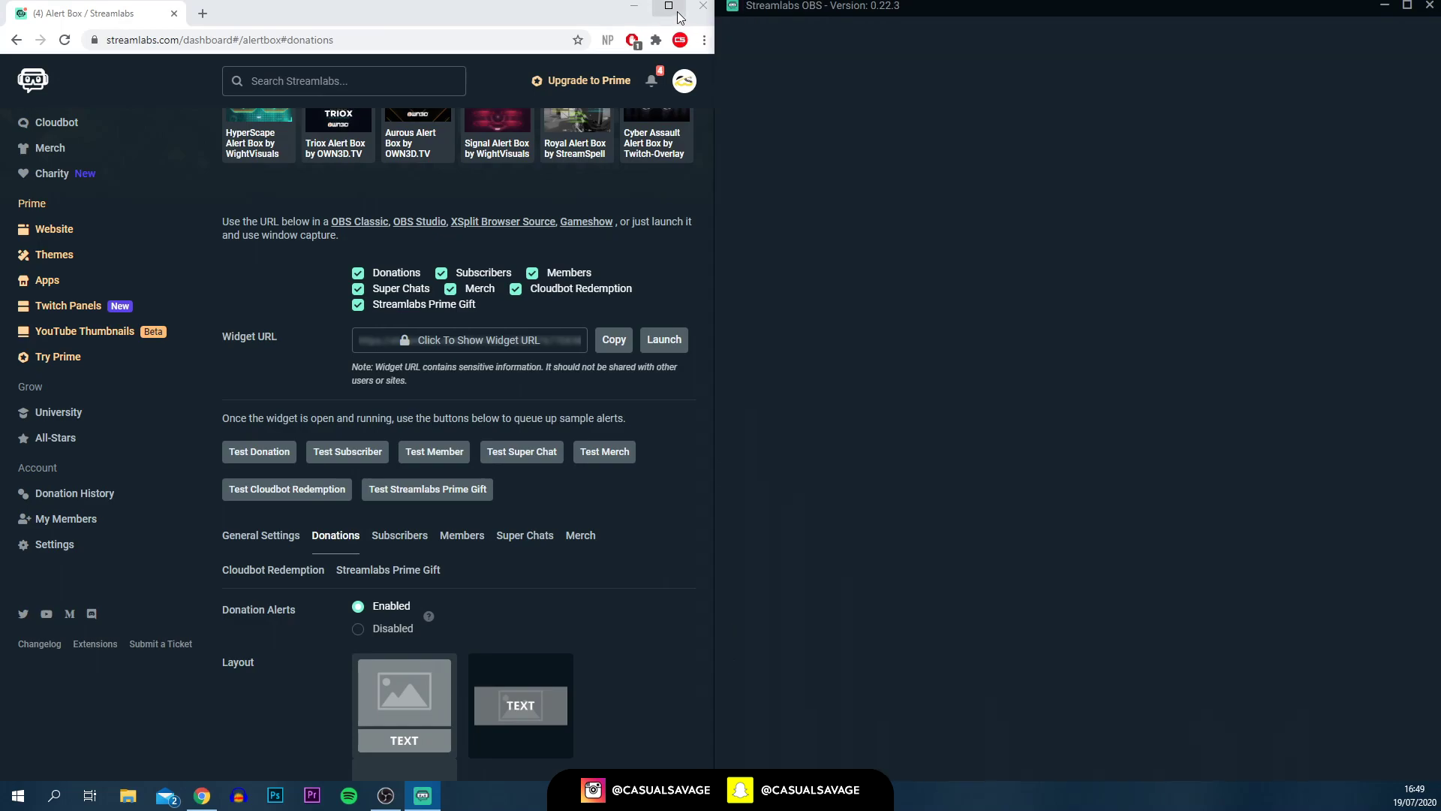
left_click(679, 15)
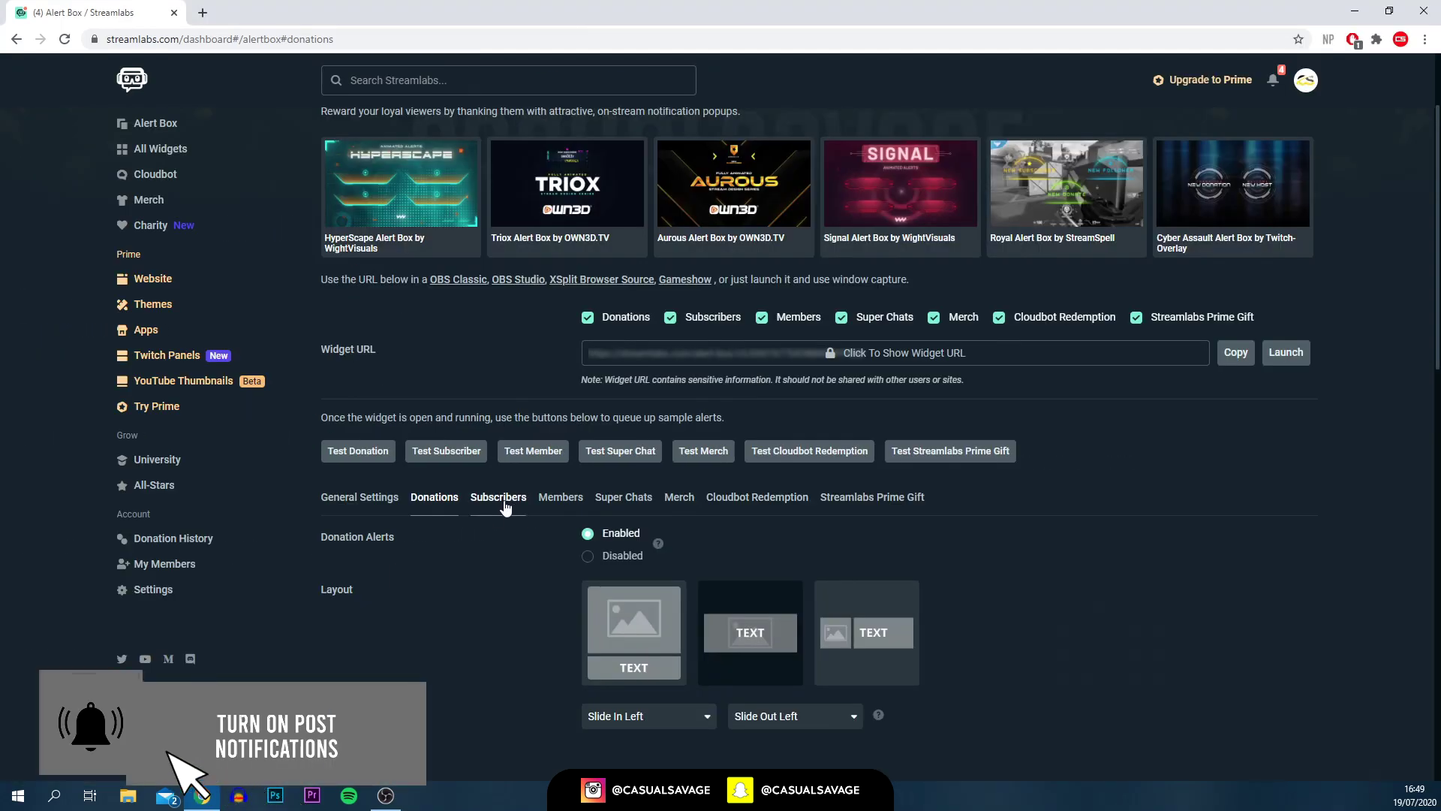
left_click(498, 499)
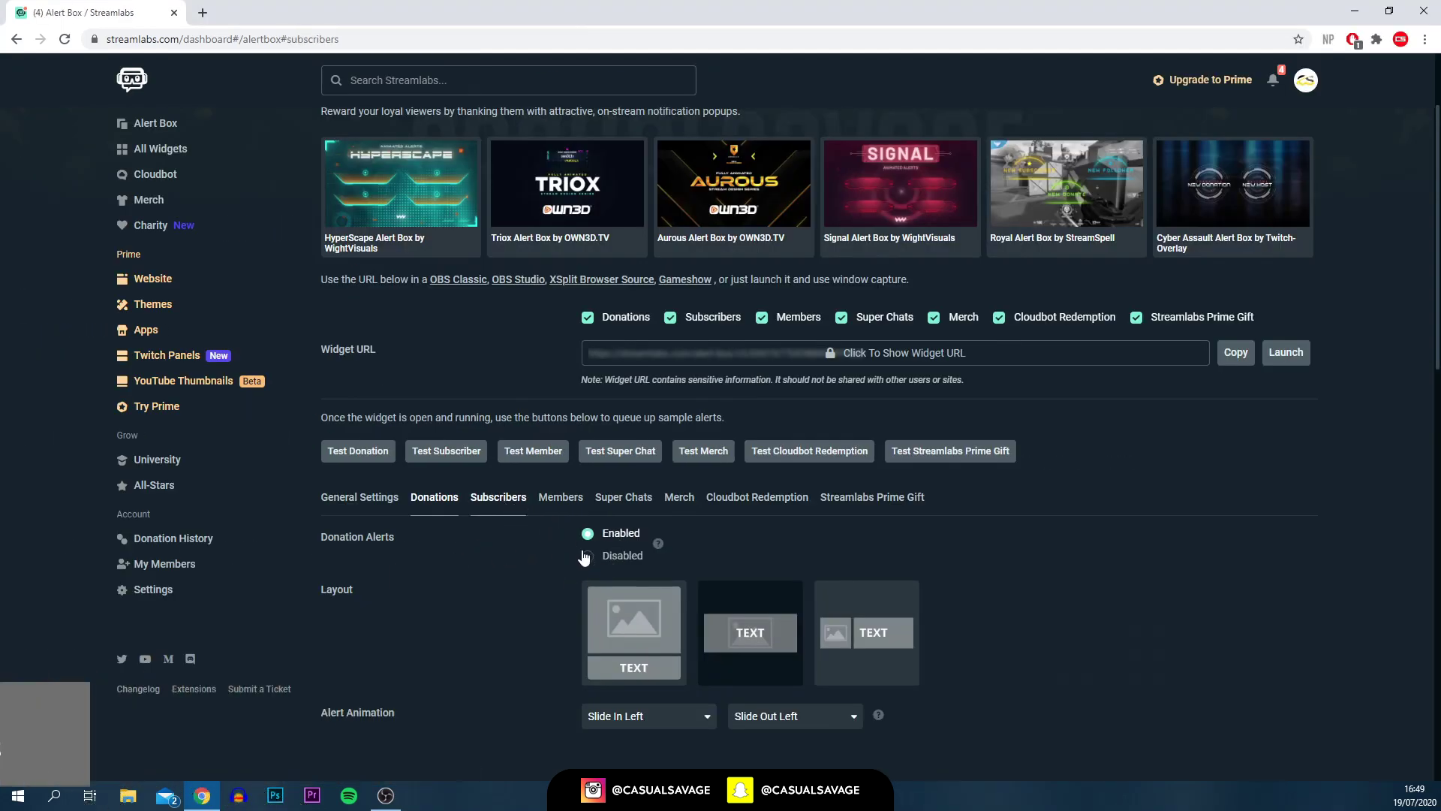
scroll(425, 633, "down", 6)
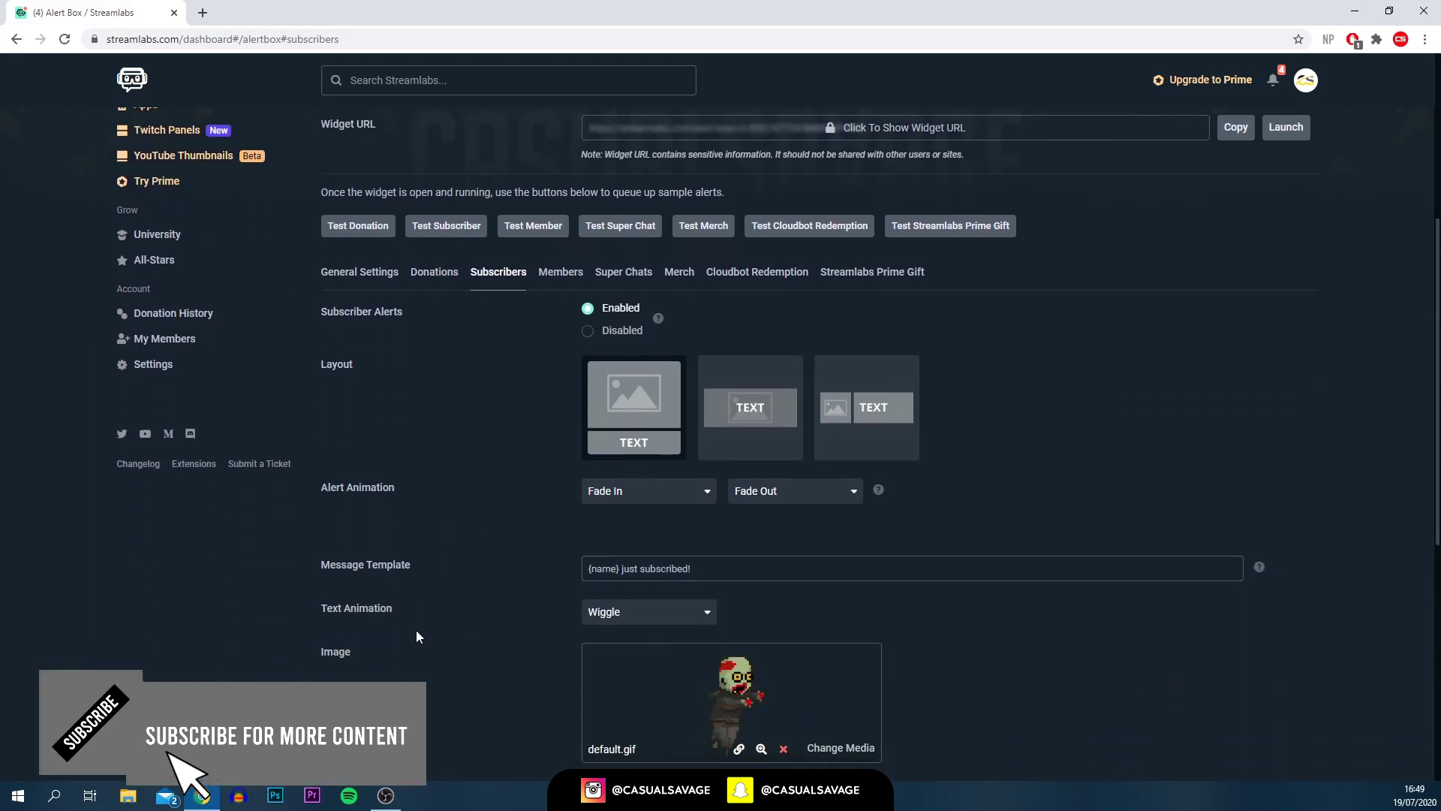
scroll(423, 633, "down", 4)
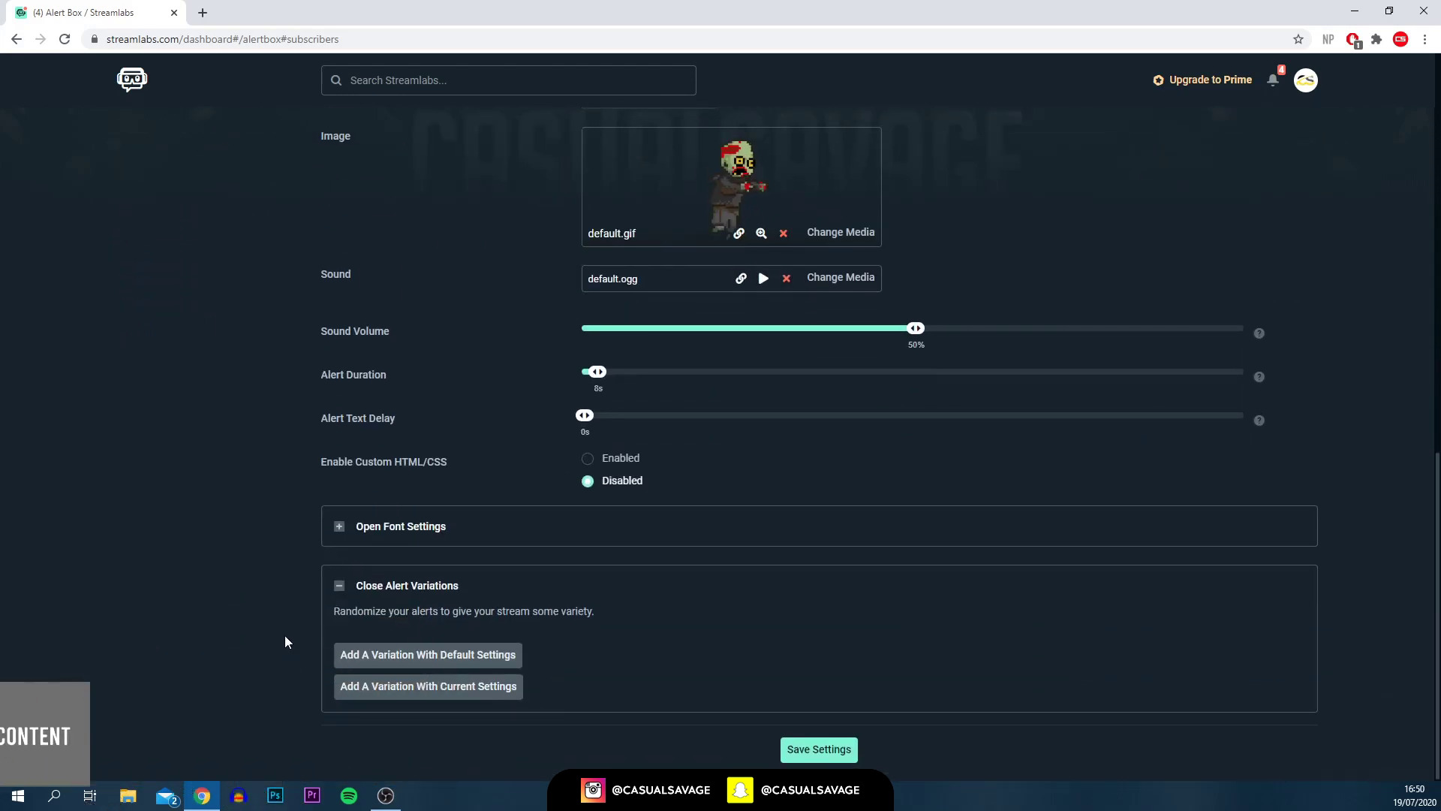
scroll(509, 561, "up", 8)
left_click(569, 356)
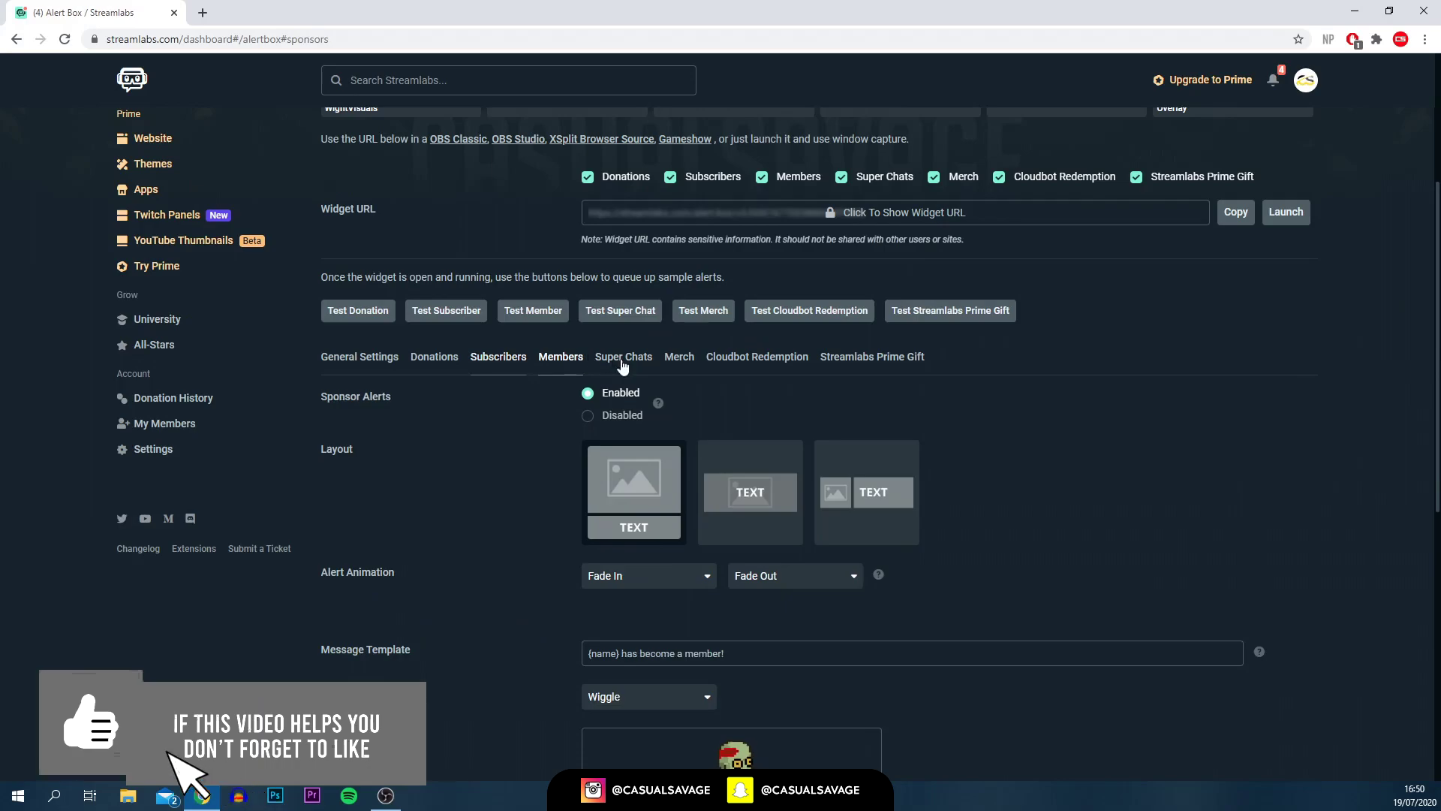